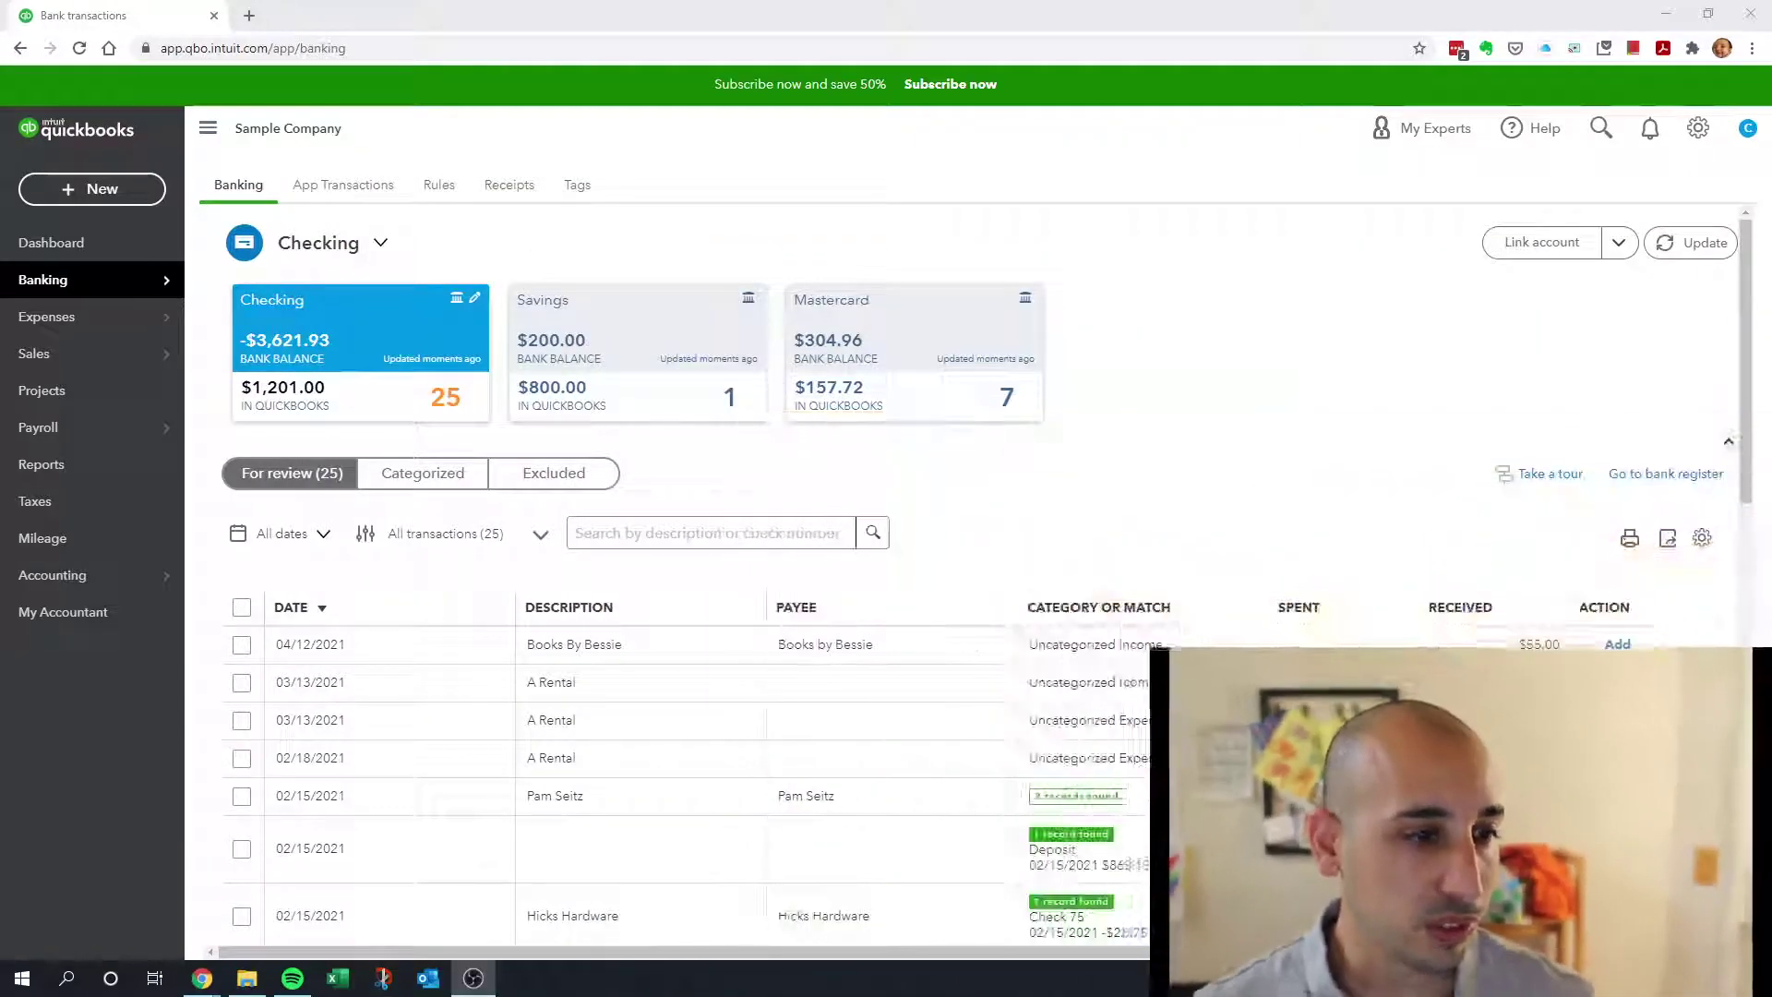
- From Reports, search 'ex' and open the Expenses by Vendor Summary report
left_click(69, 476)
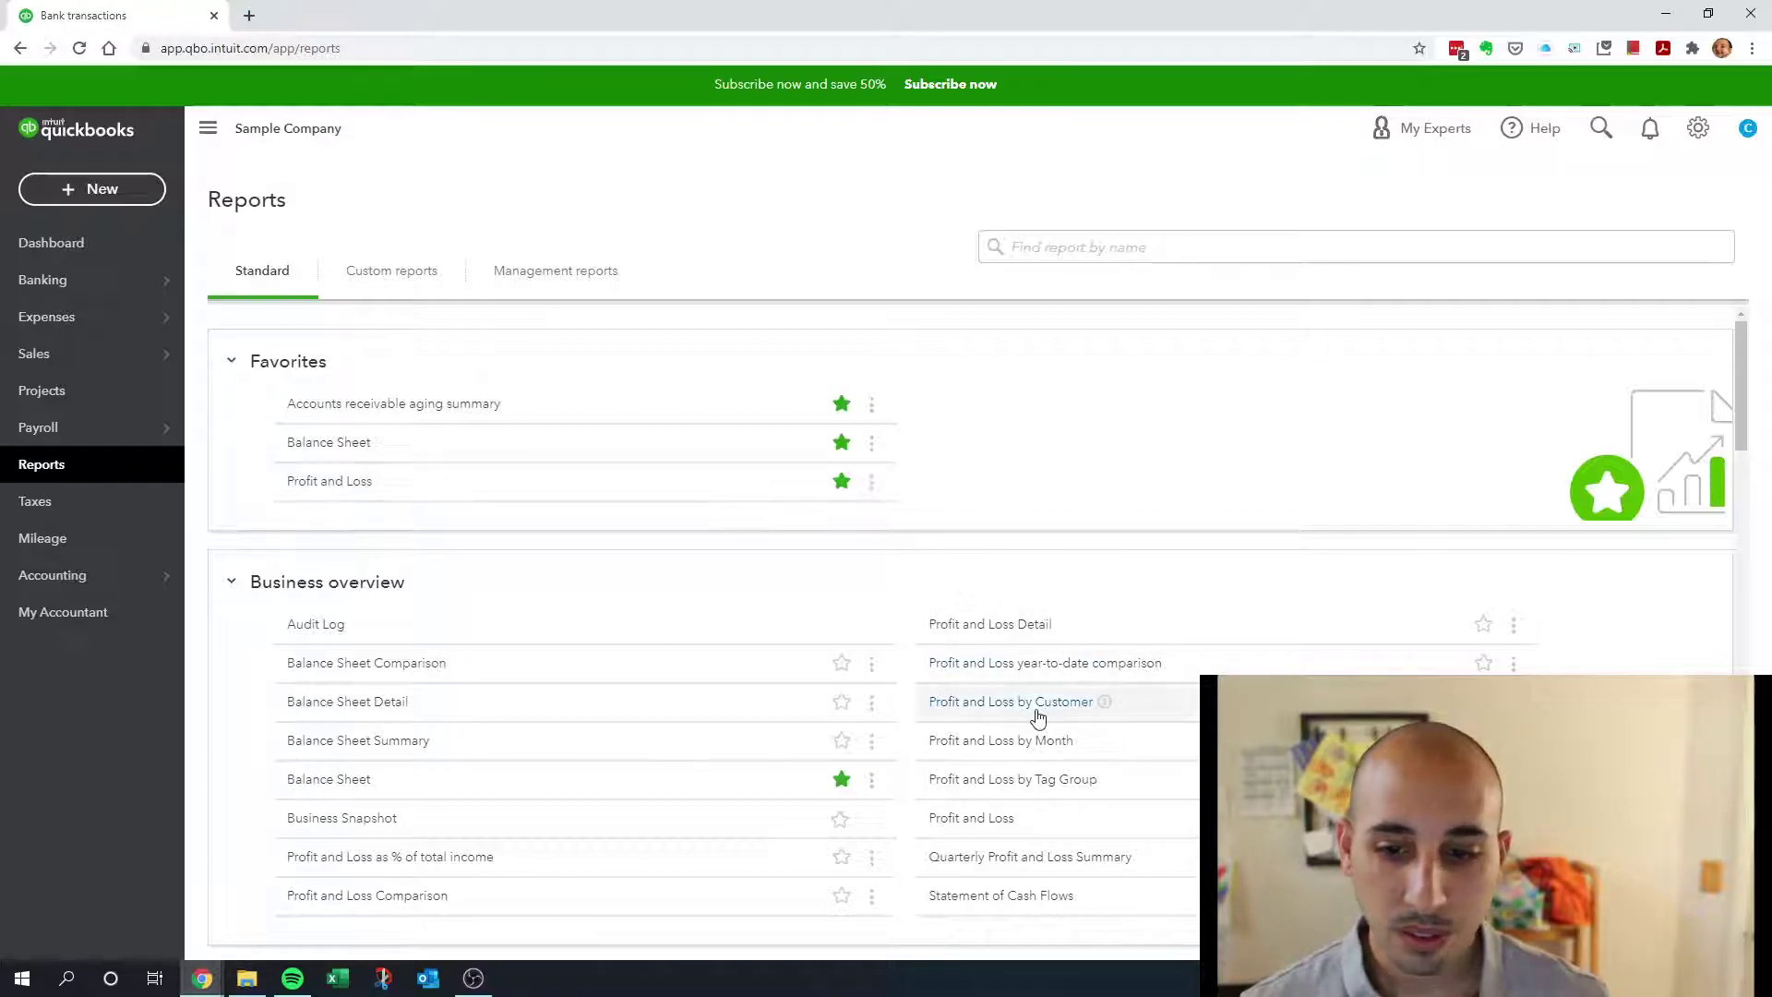
left_click(1154, 248)
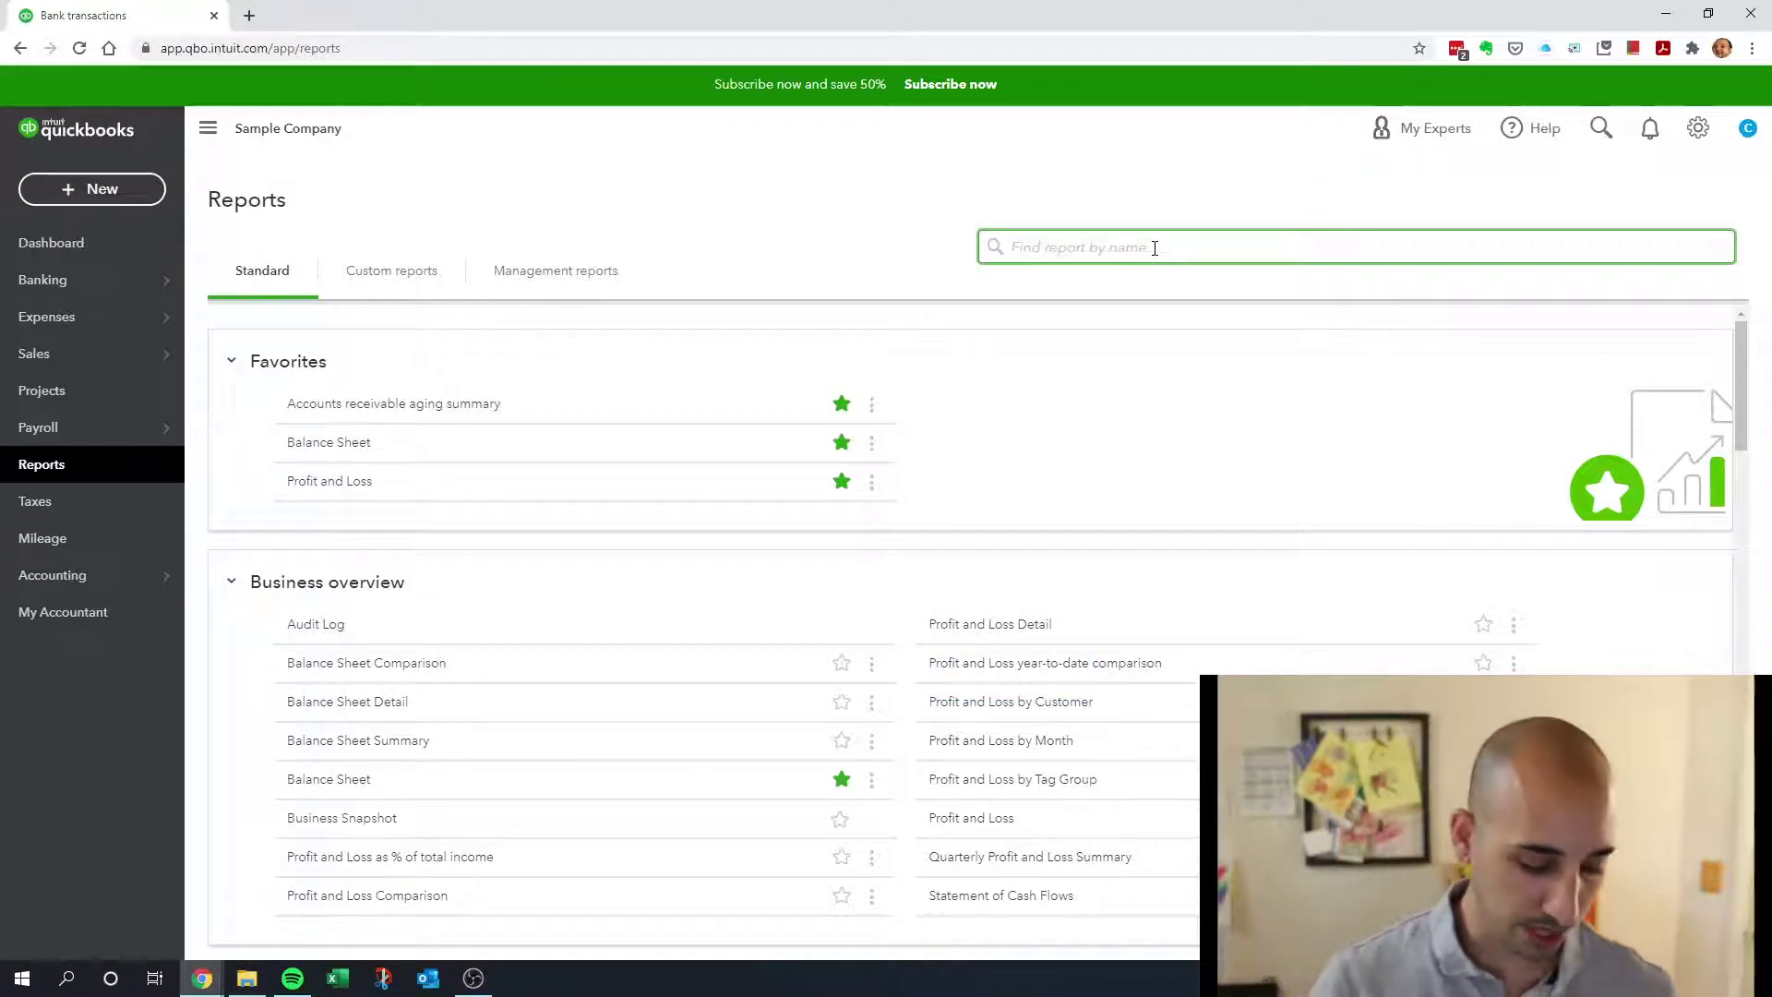
type("ex")
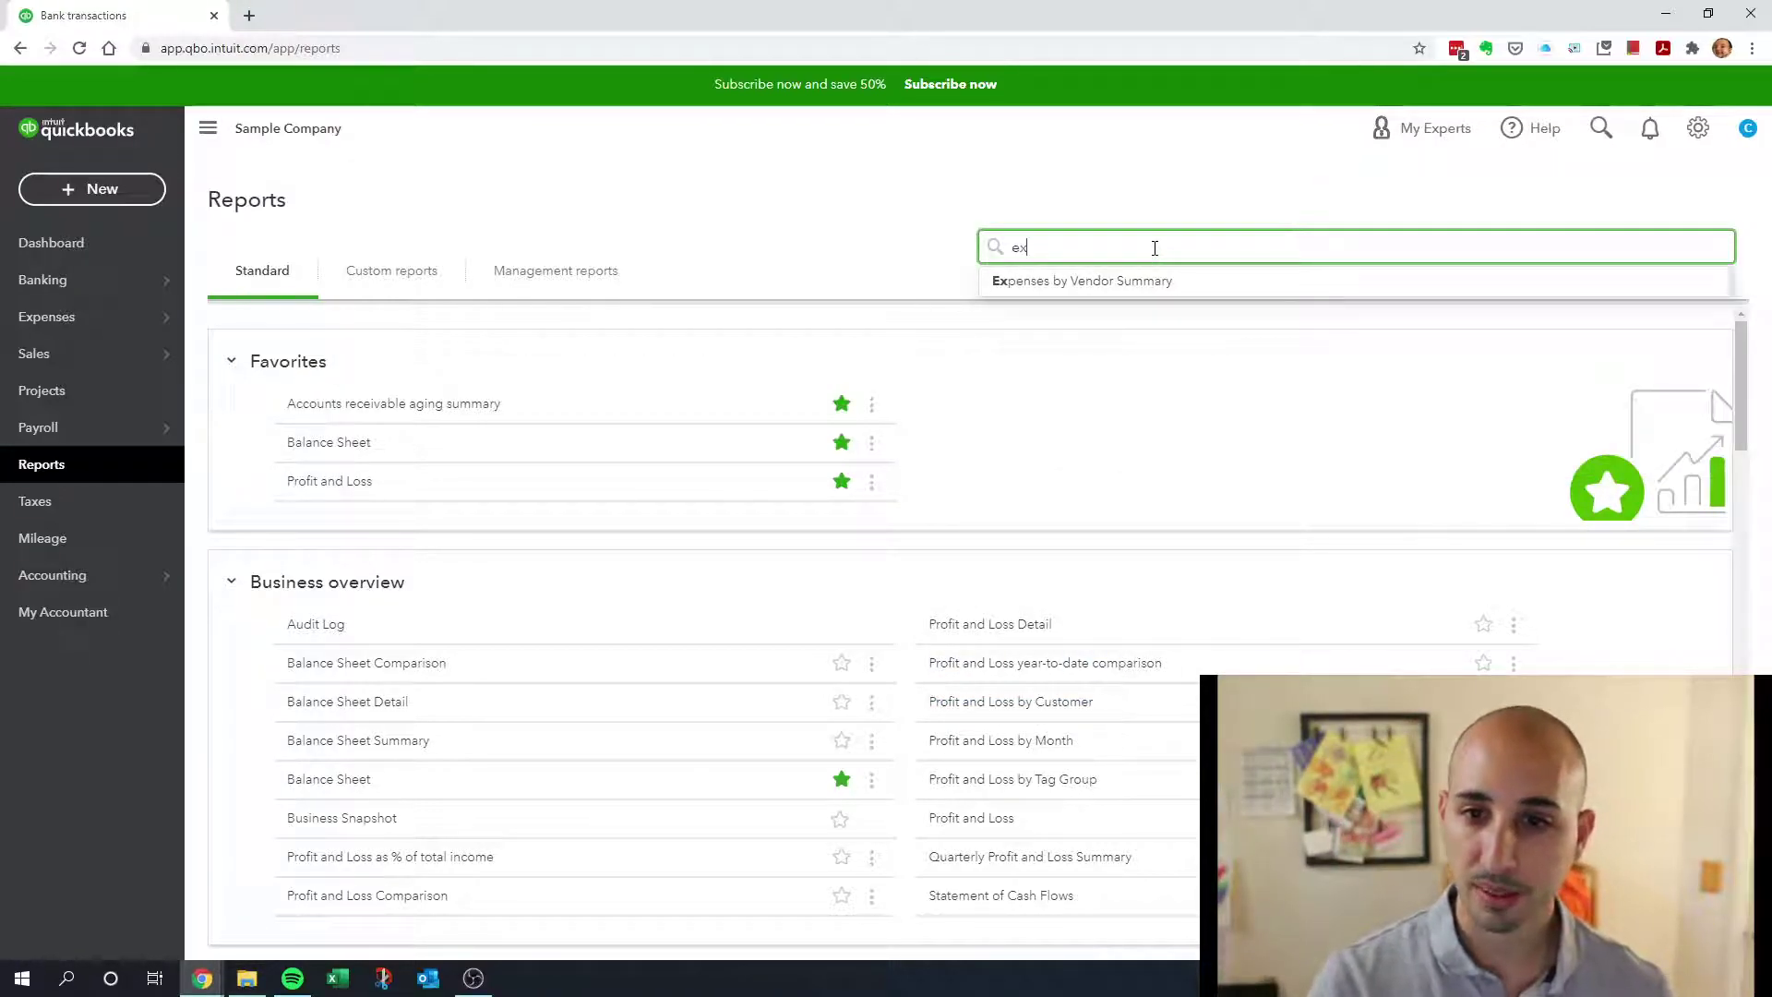
left_click(1127, 281)
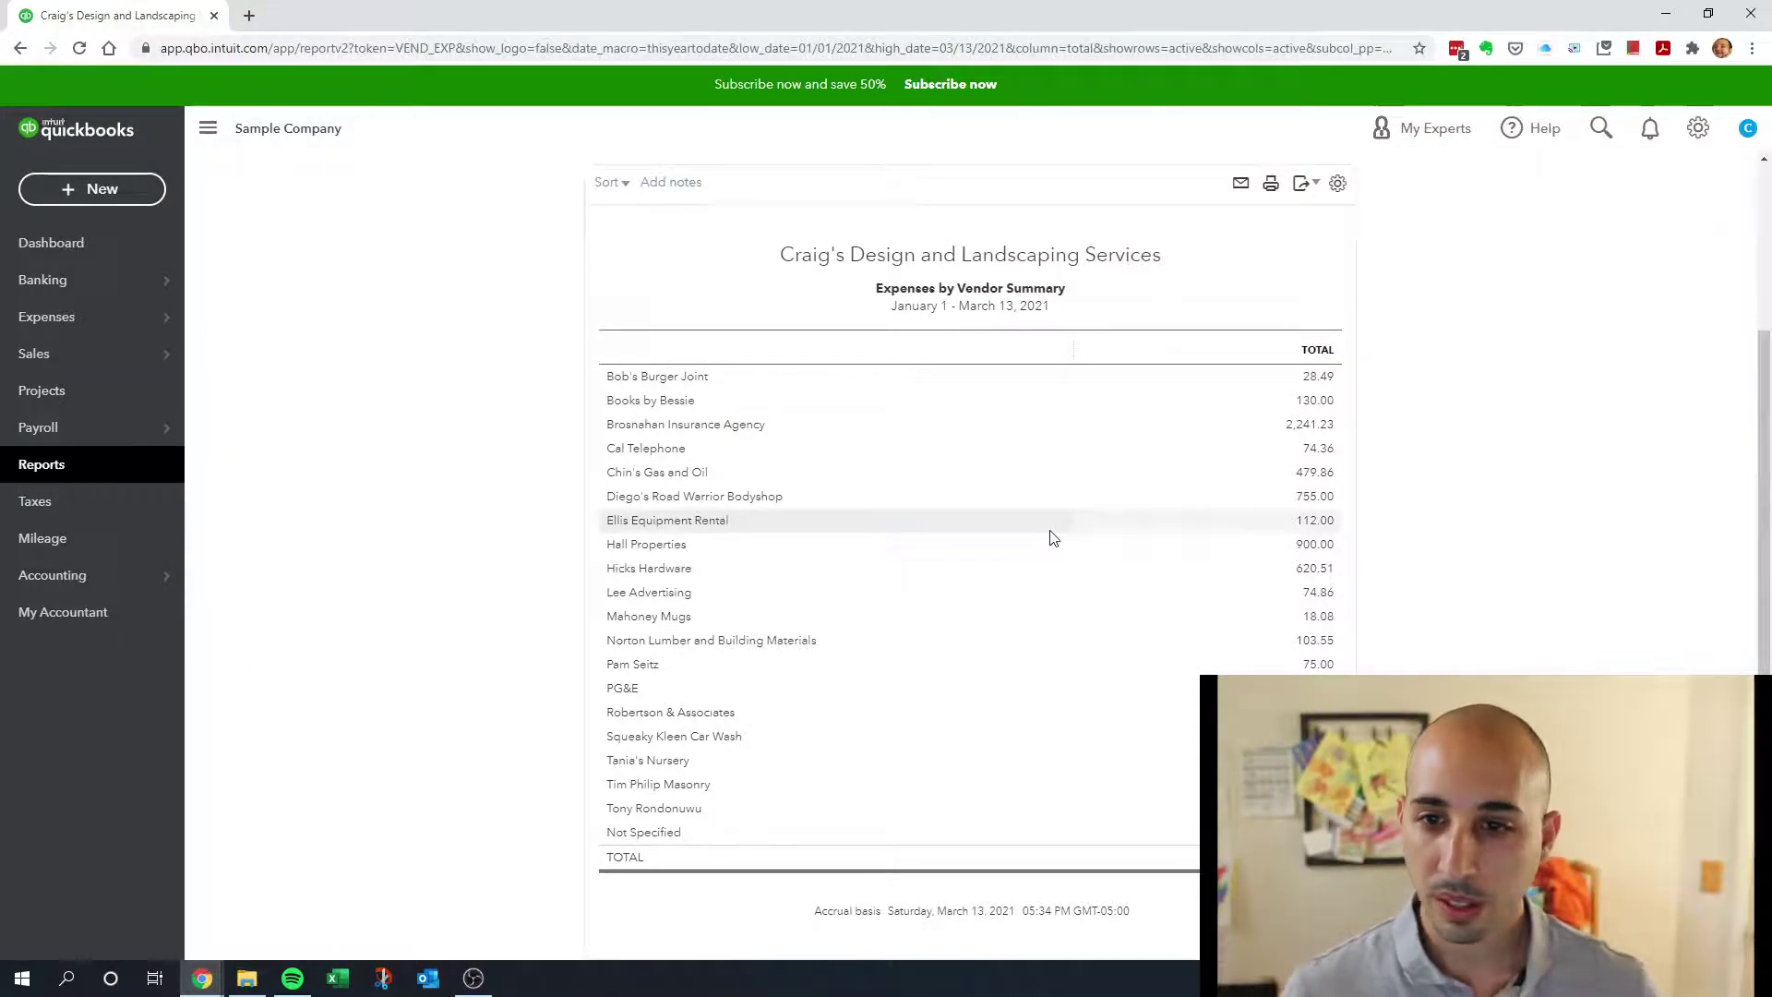
scroll(1053, 538, "up", 3)
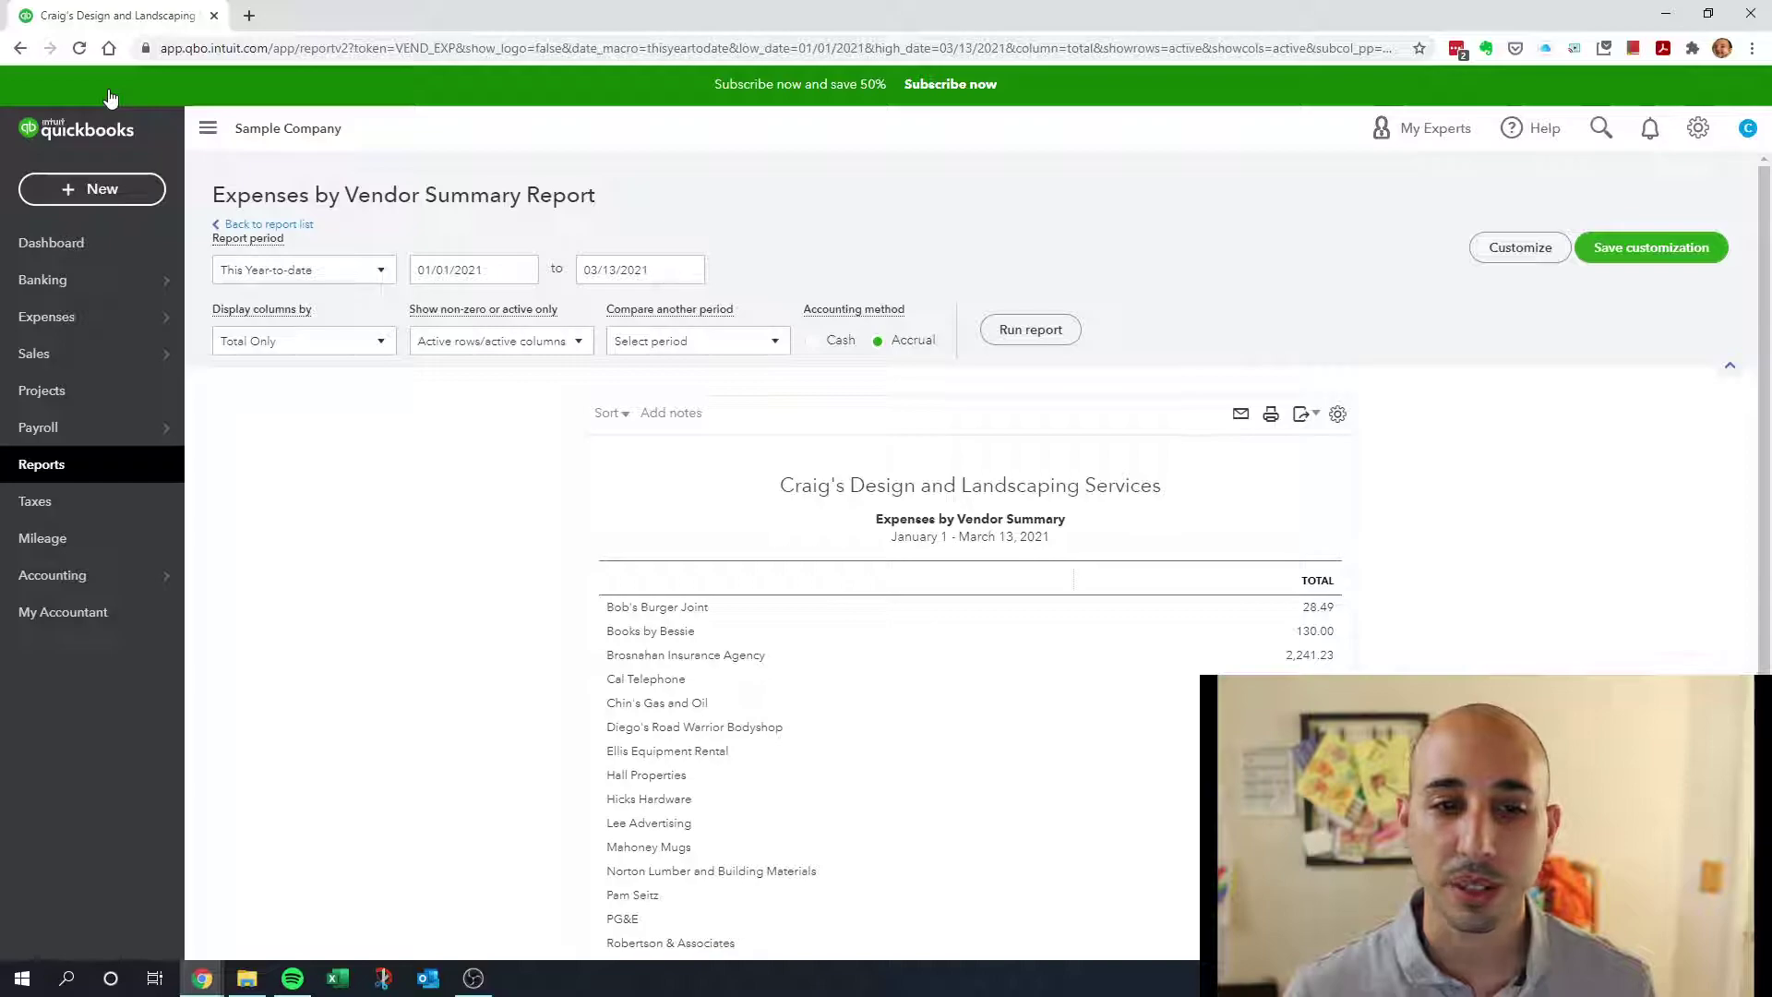
- Change the vendor report's period from 01/01/2021 to All Dates
left_click(381, 273)
left_click(848, 219)
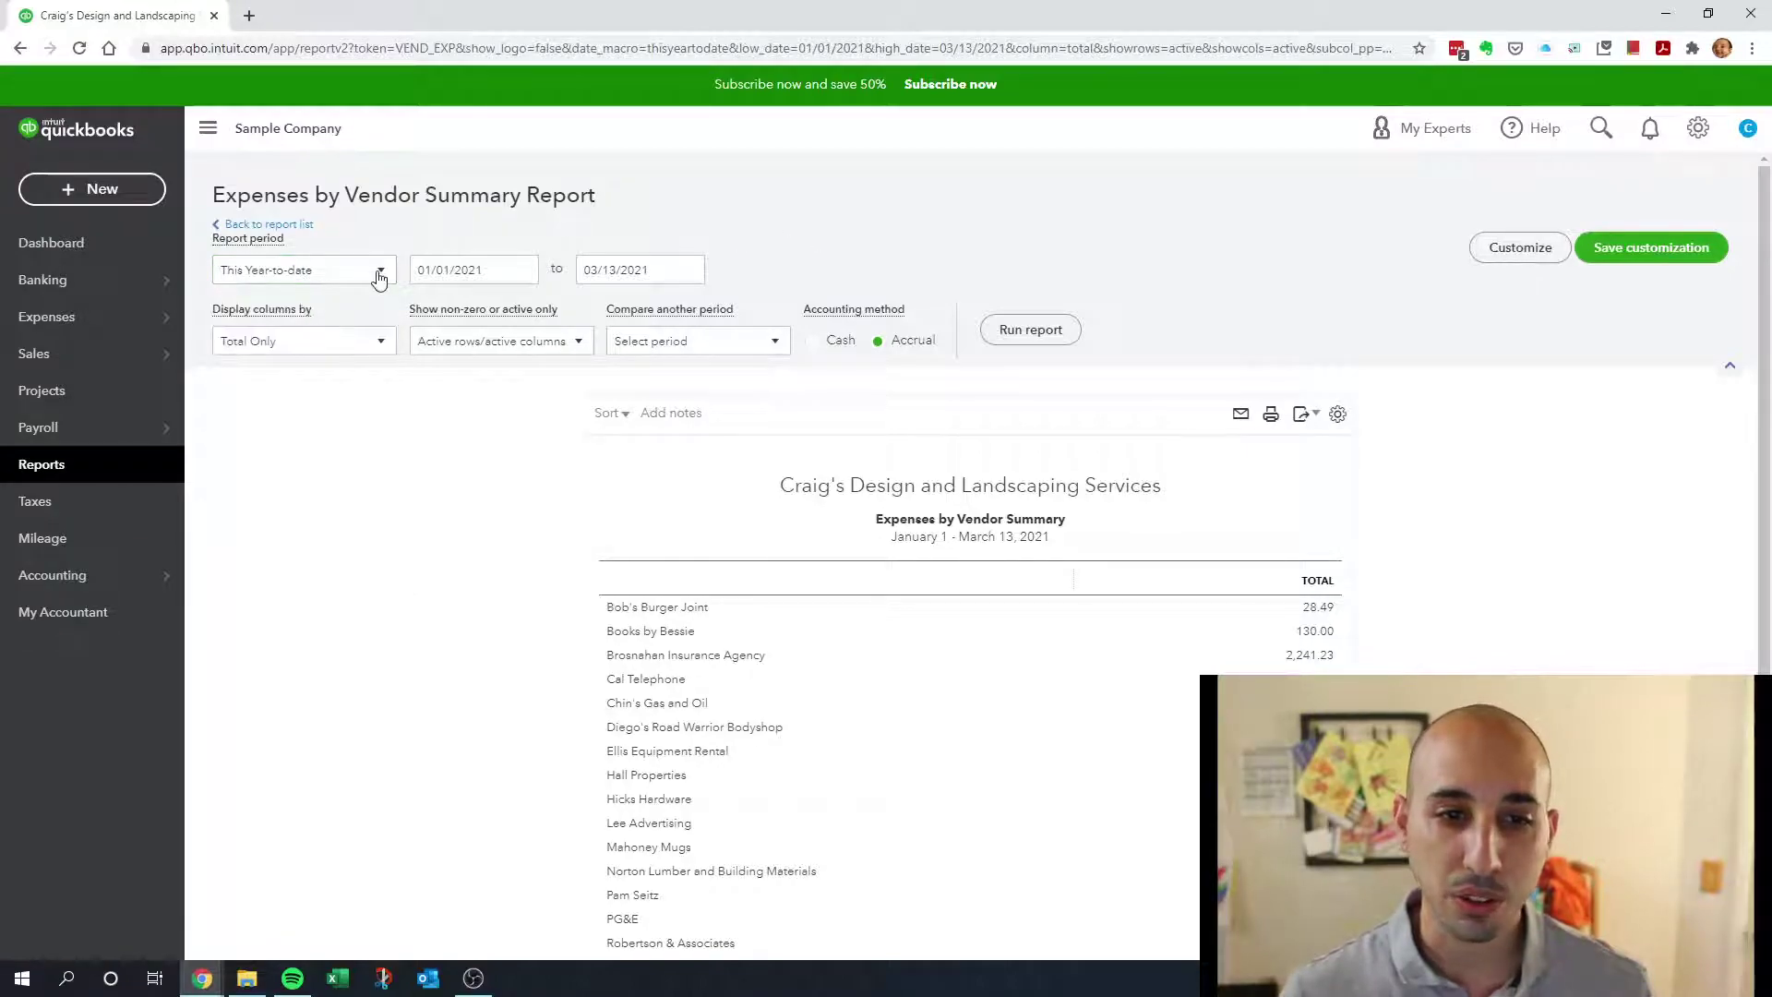
left_click(460, 270)
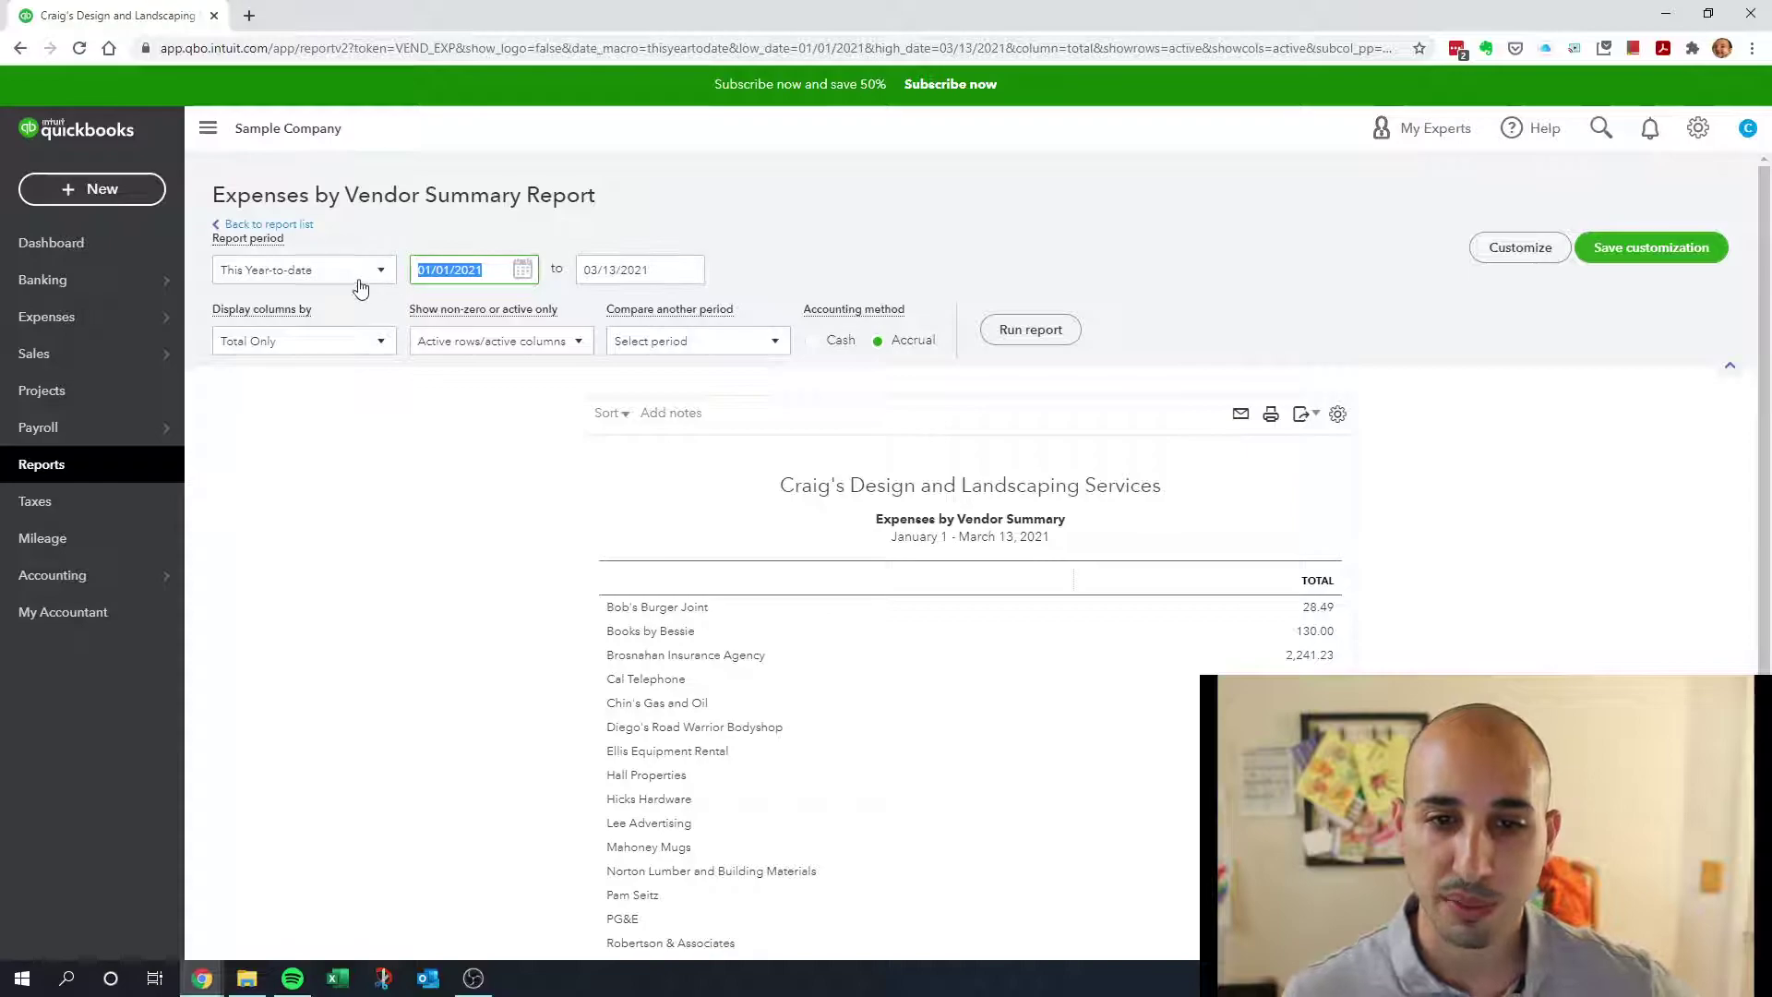
left_click(368, 275)
left_click(297, 309)
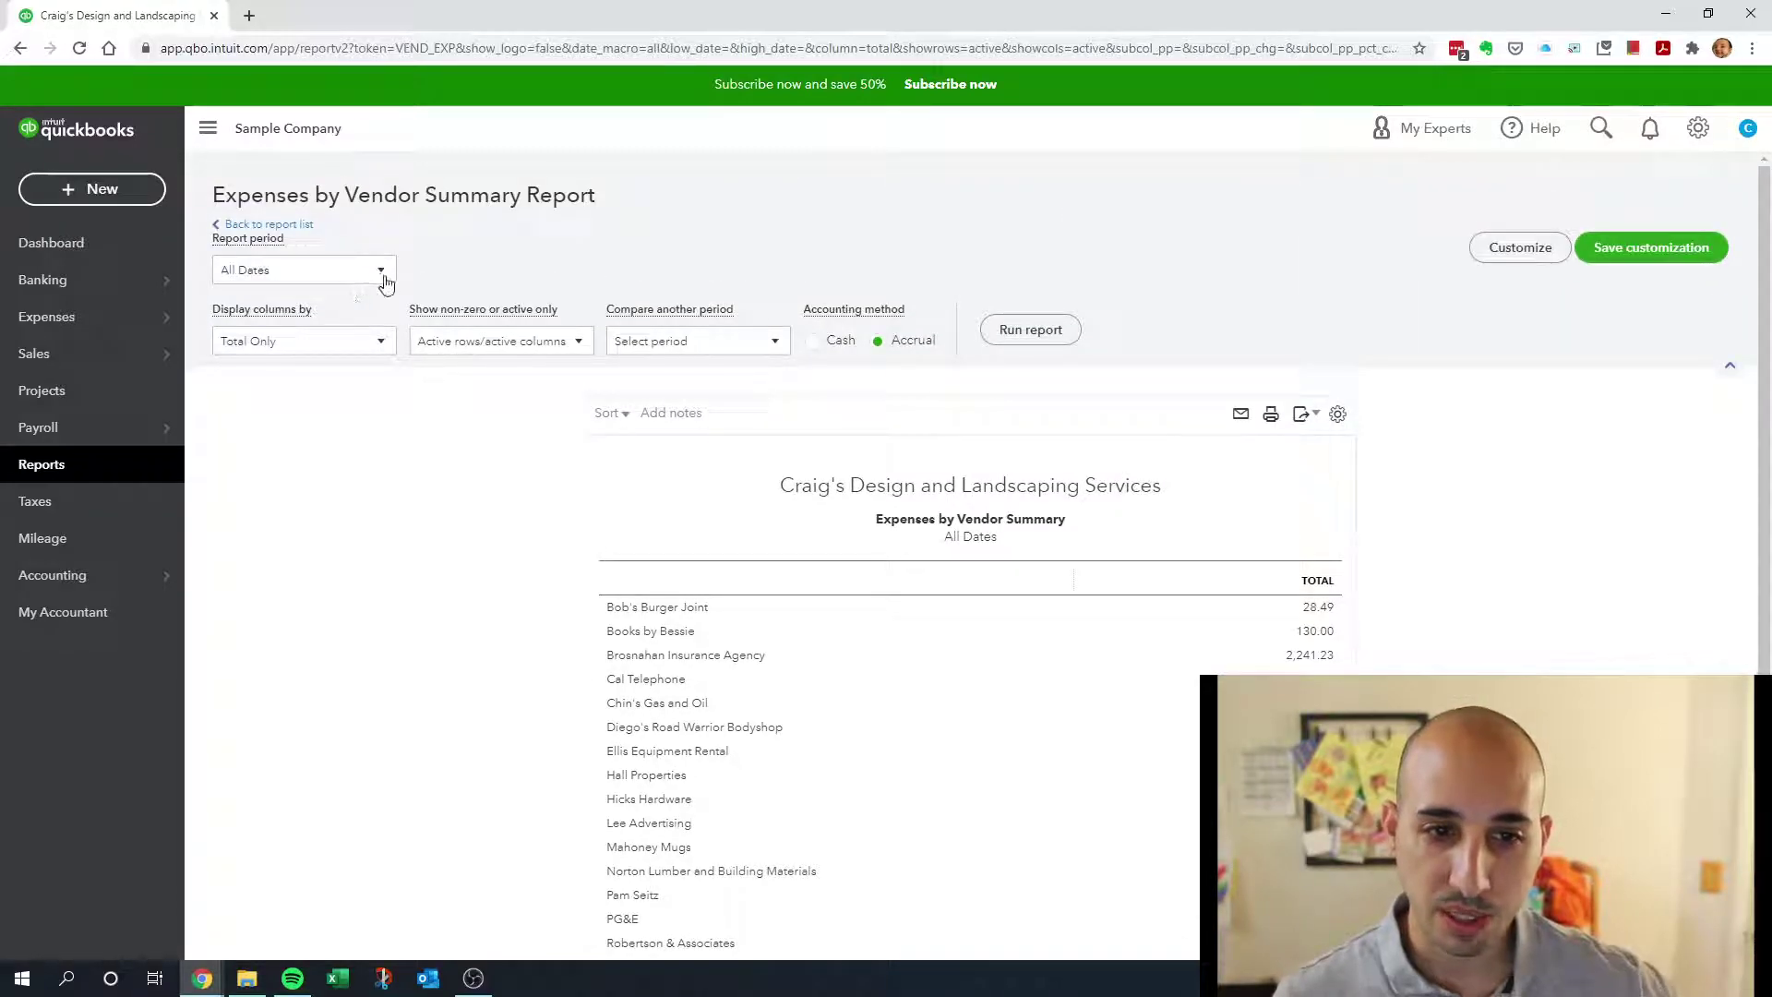
scroll(1104, 571, "down", 3)
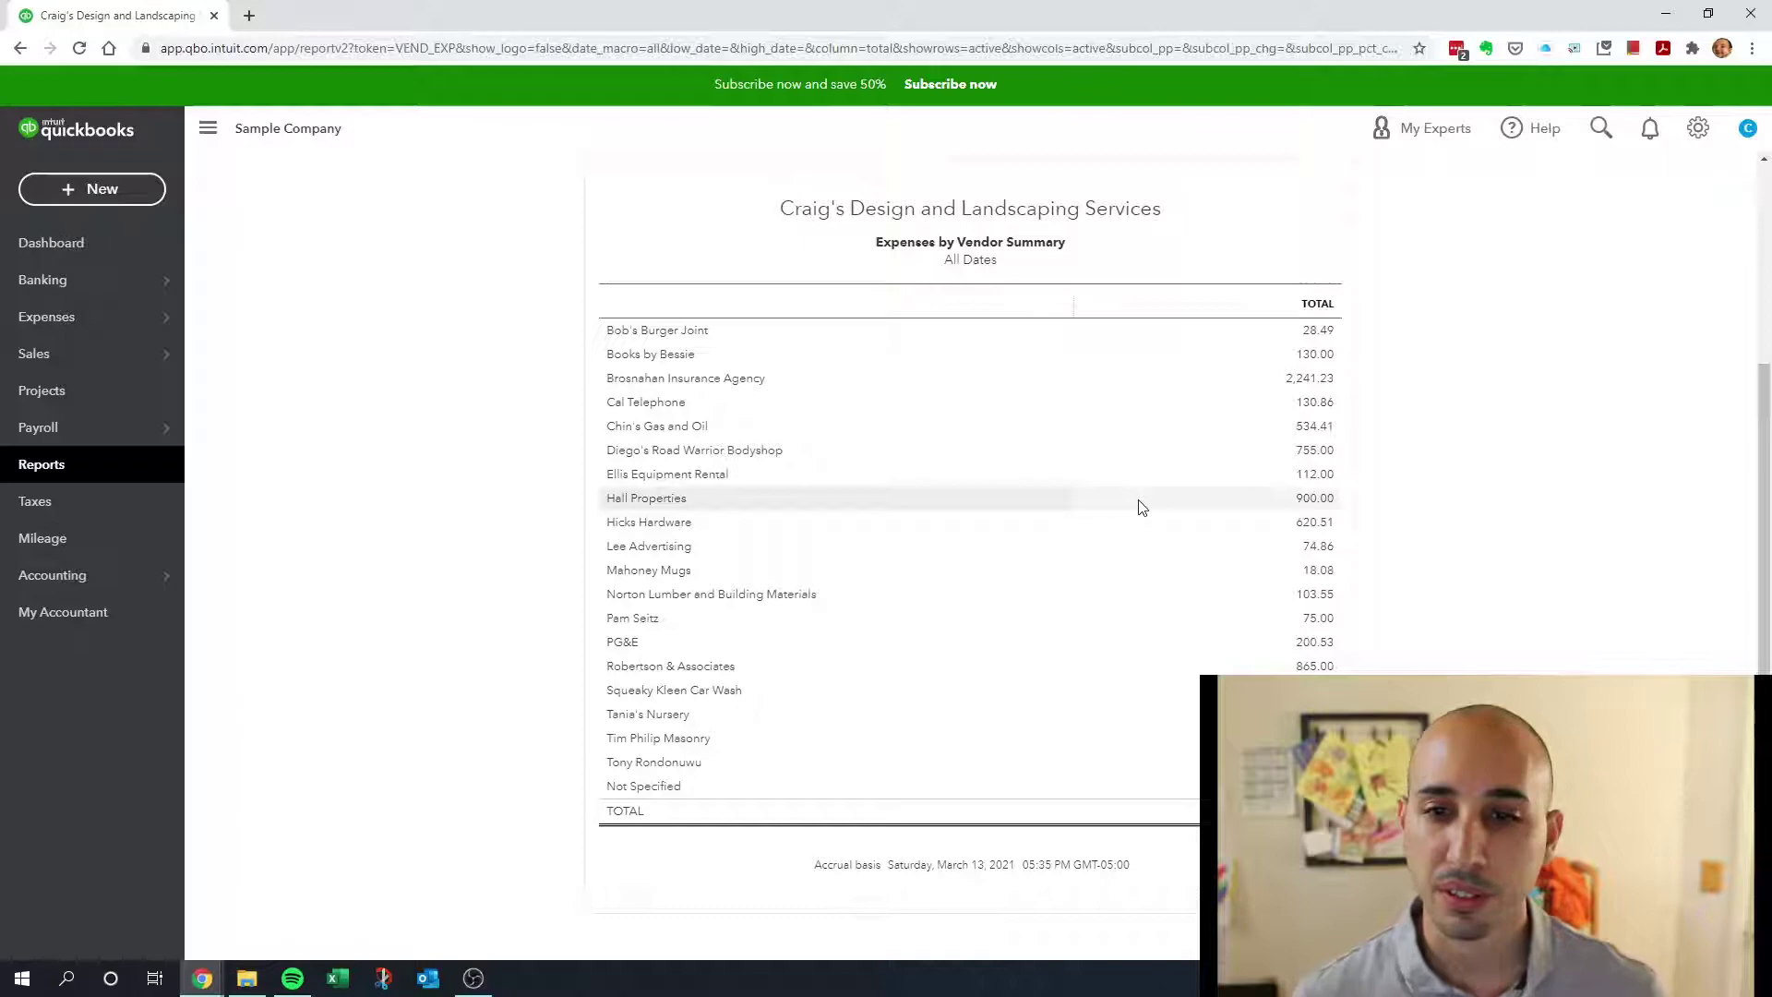
scroll(874, 460, "up", 2)
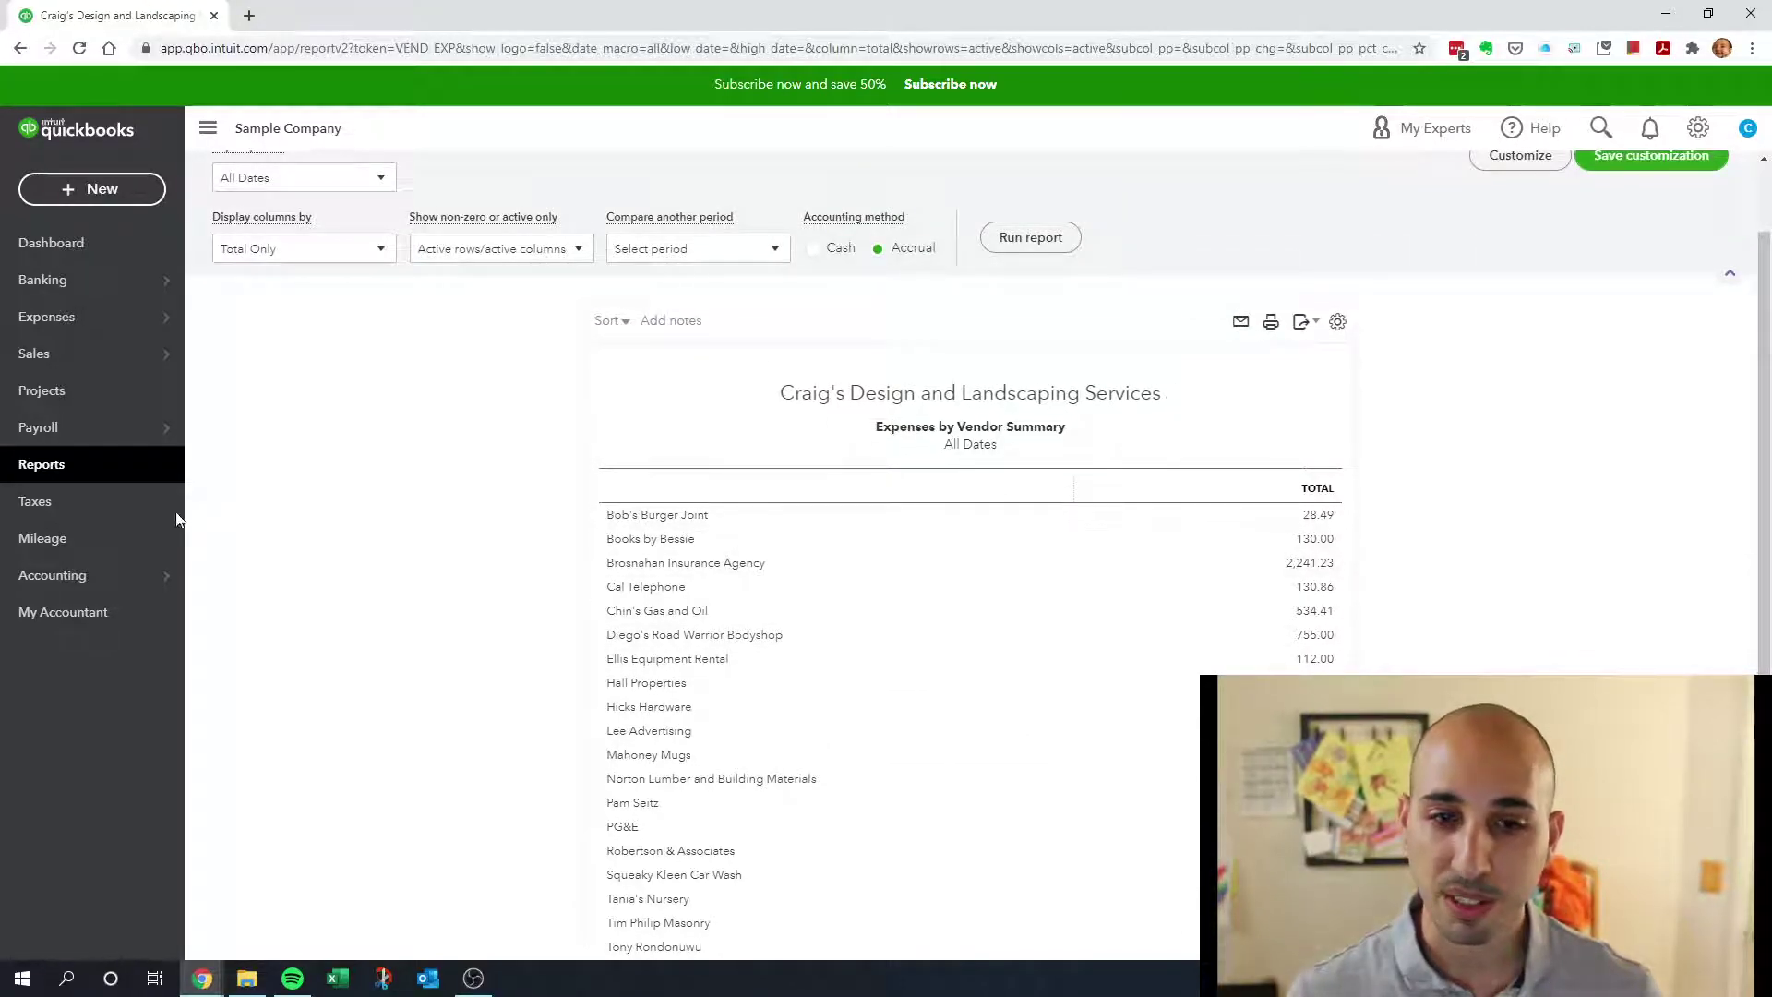
scroll(304, 323, "up", 1)
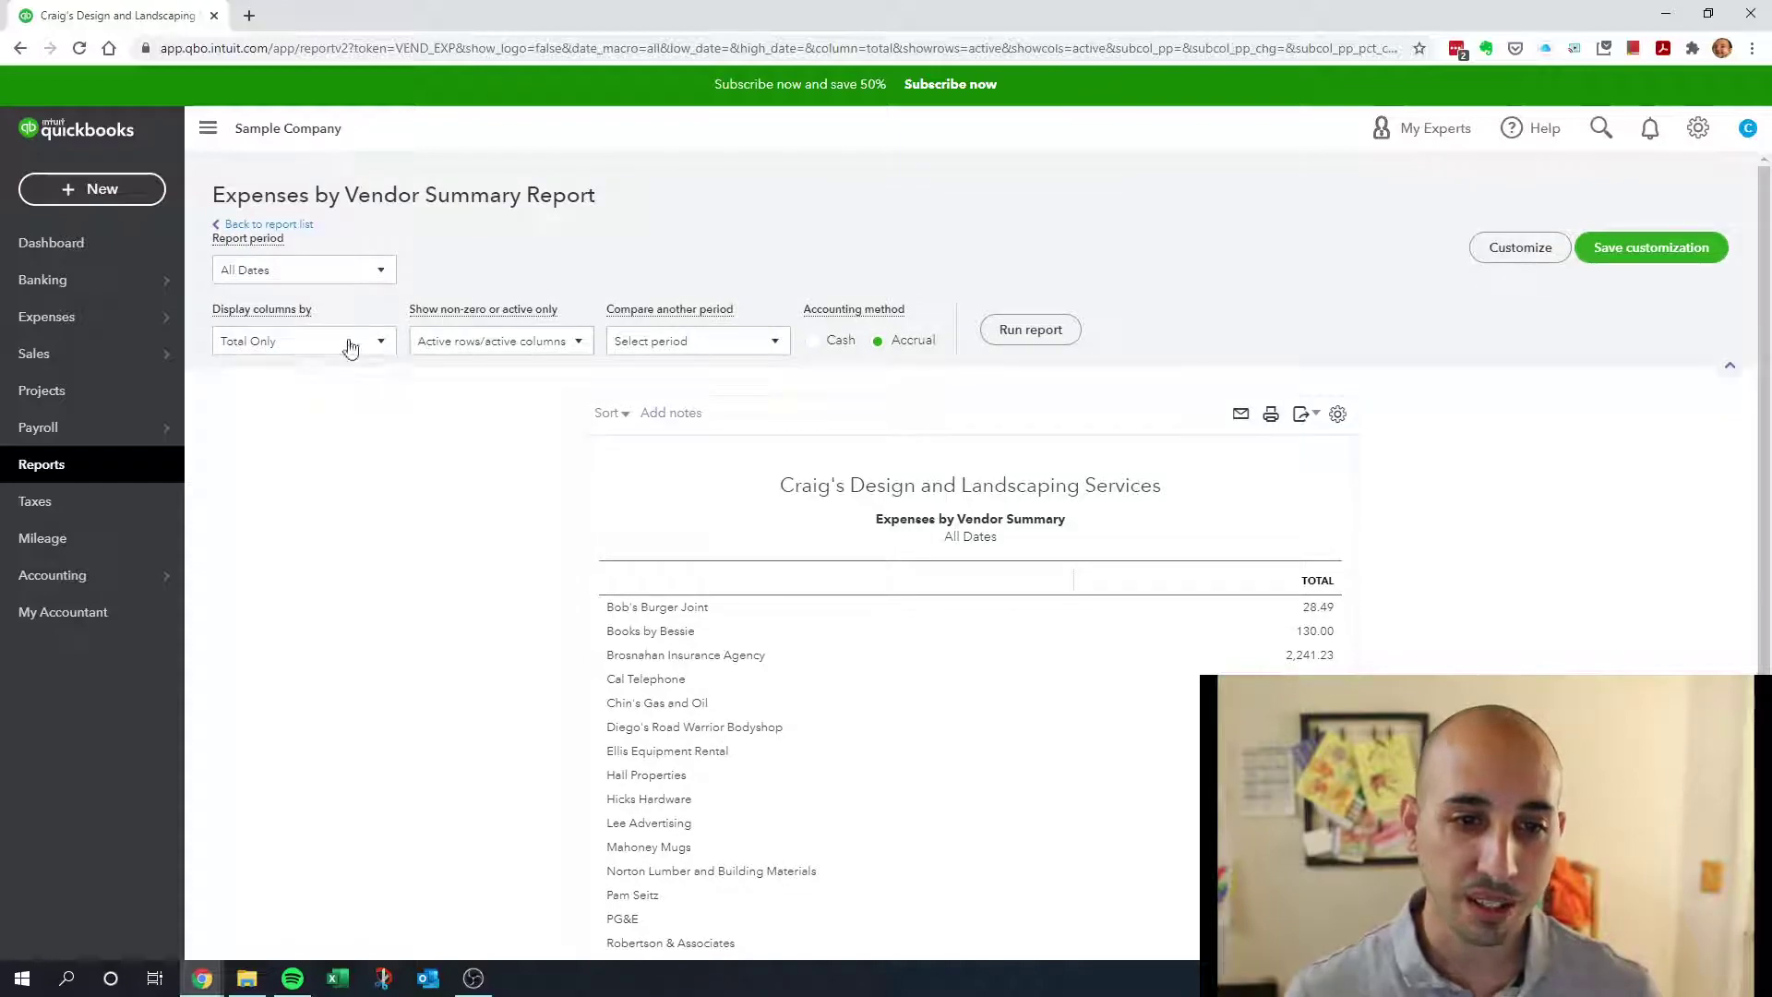
- Display the report's columns by Months and rerun it
left_click(349, 348)
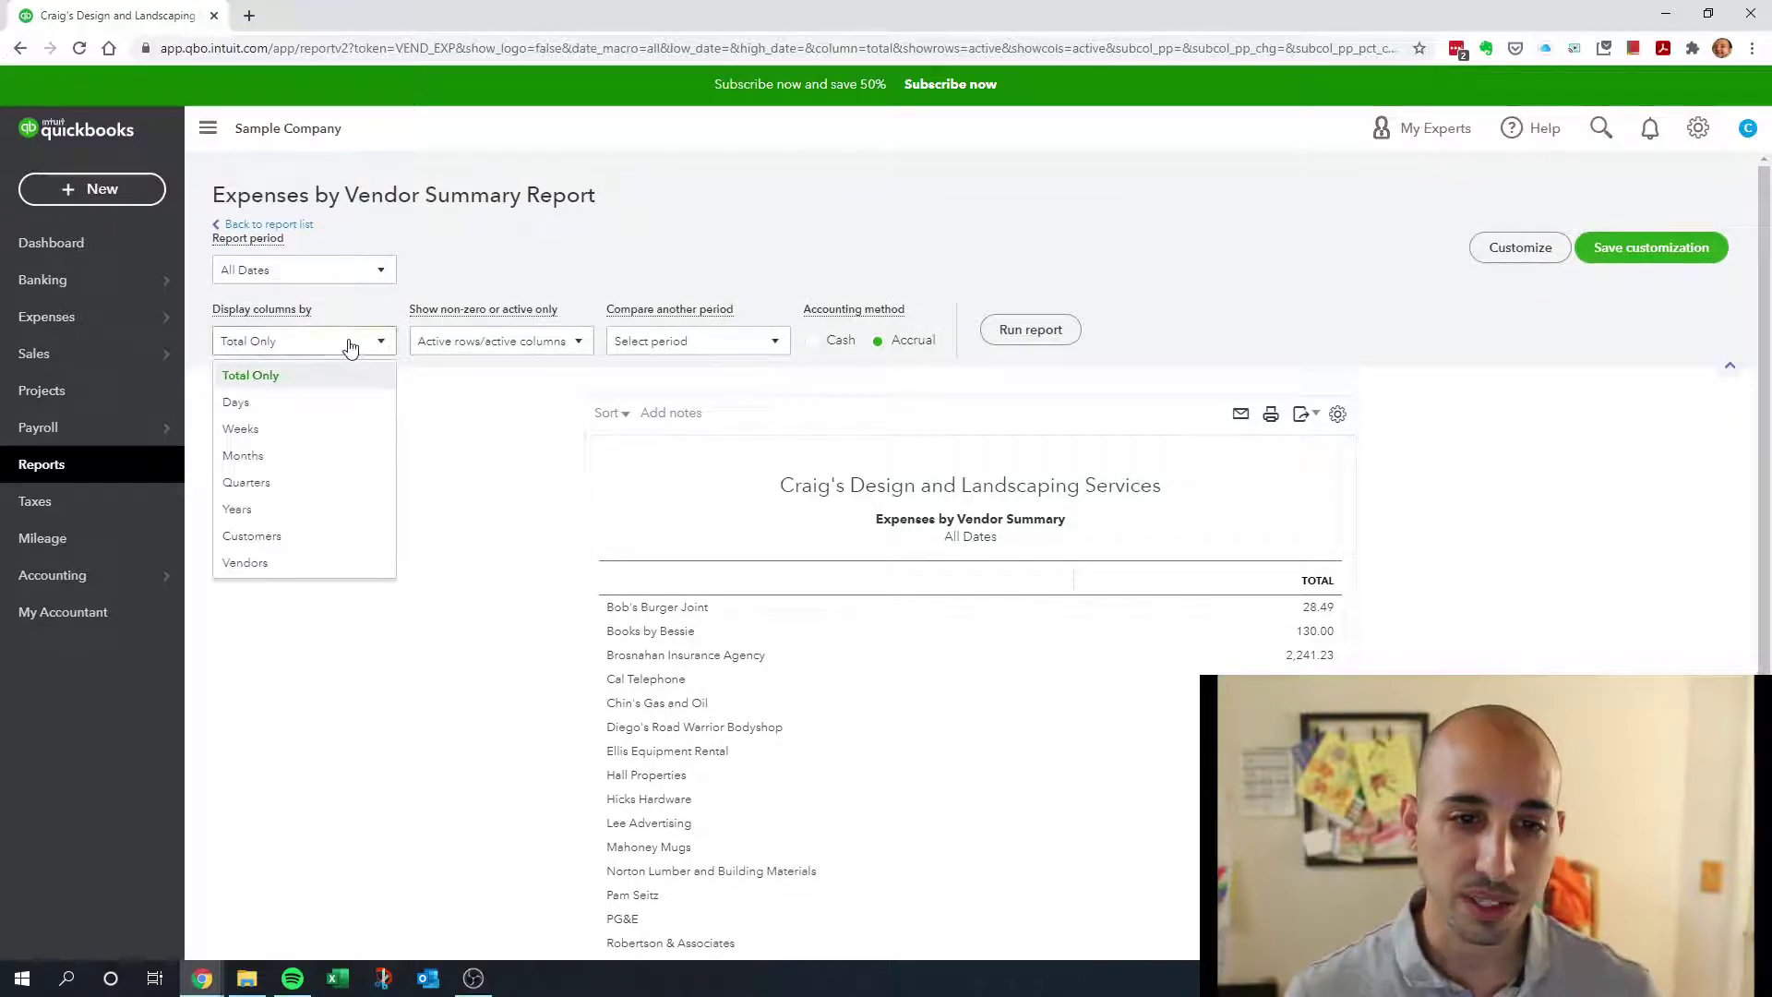
left_click(257, 384)
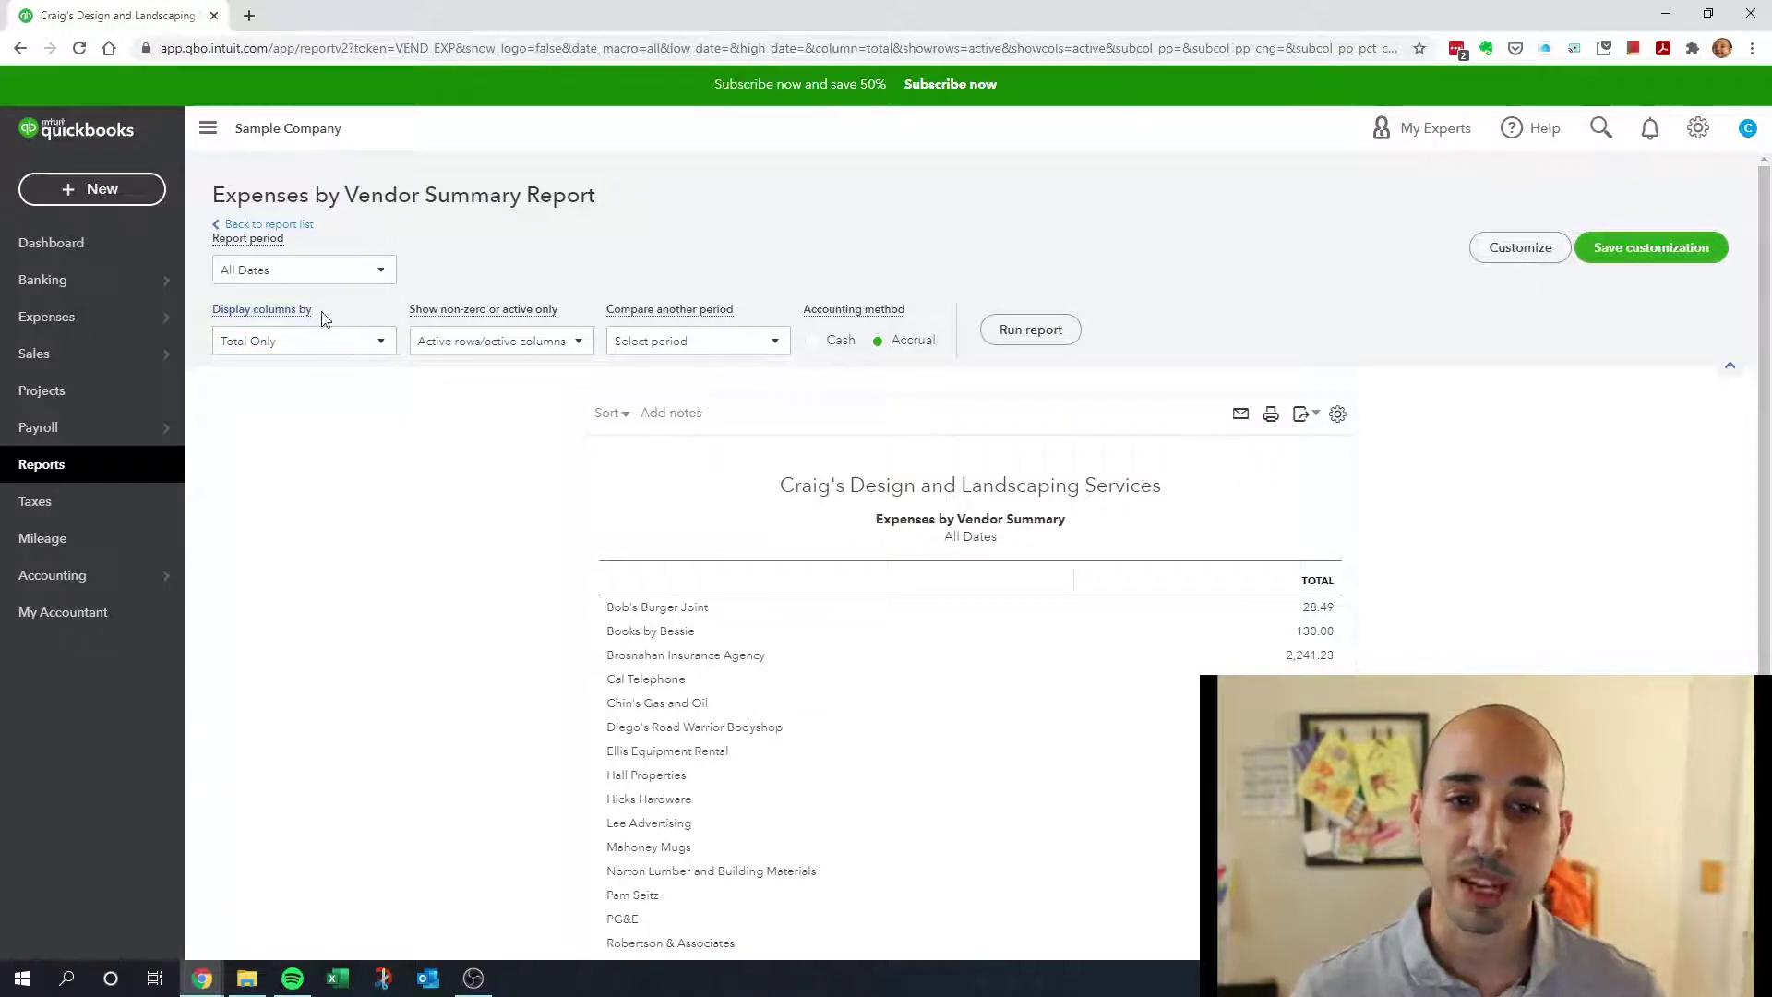
left_click(334, 345)
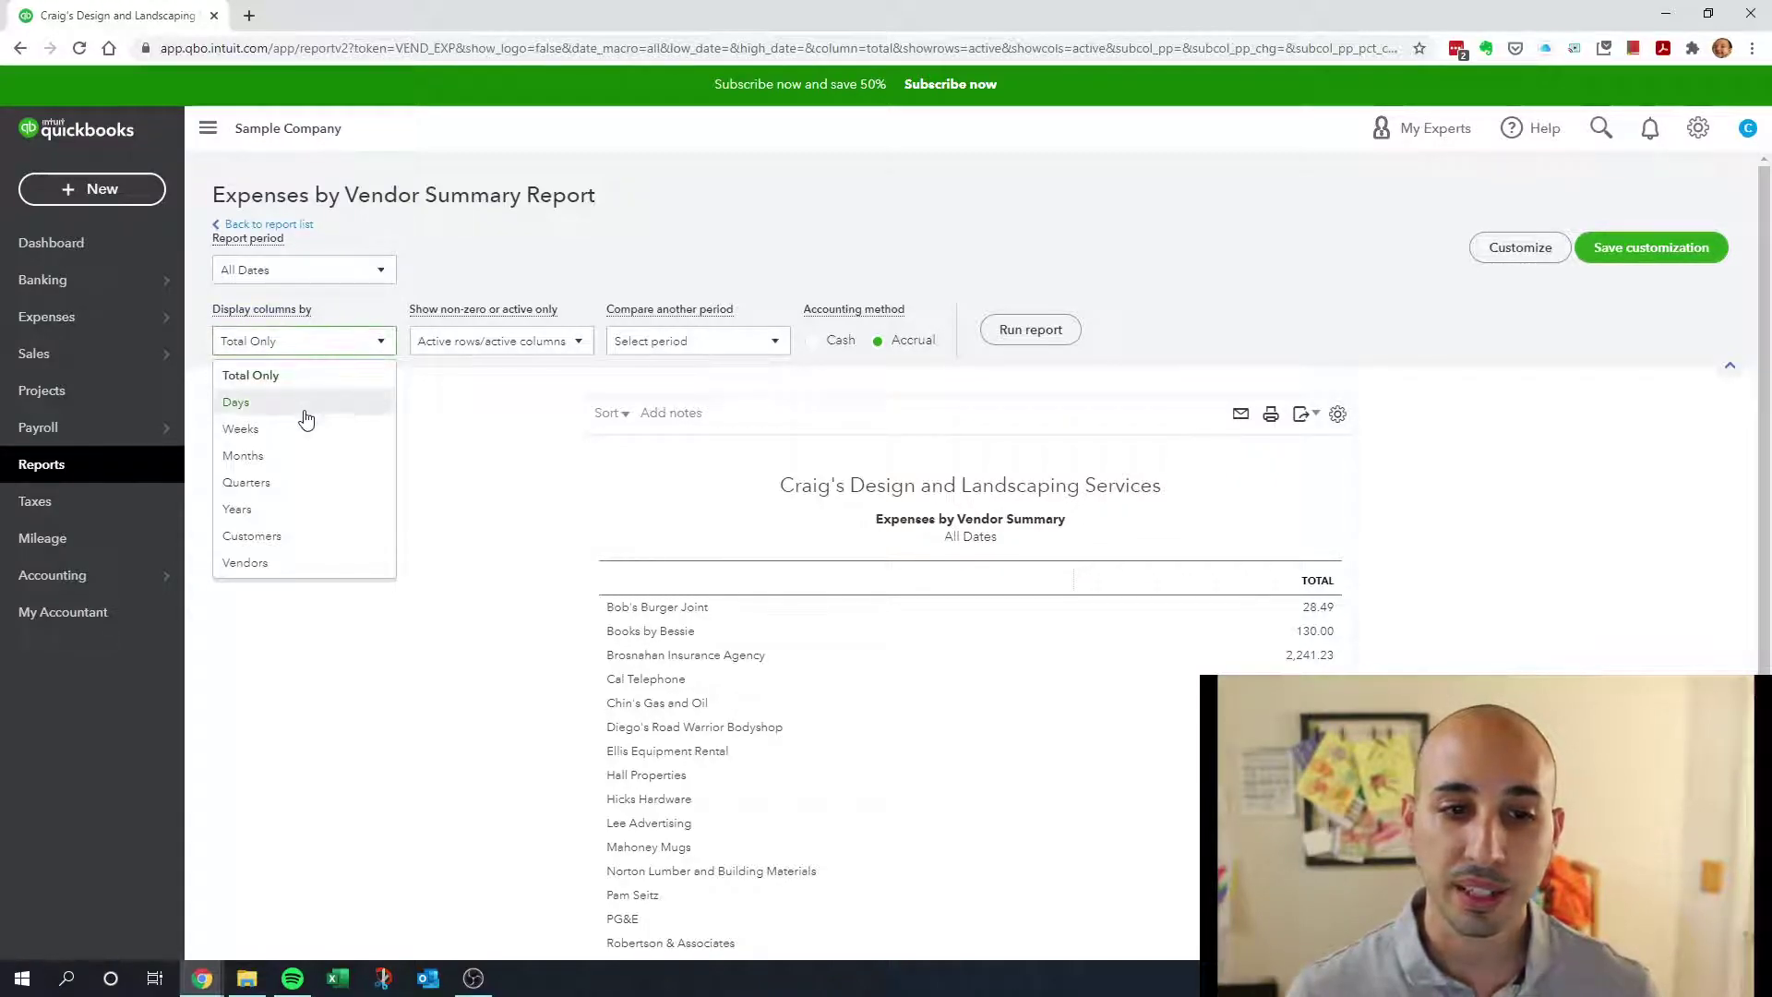
left_click(294, 456)
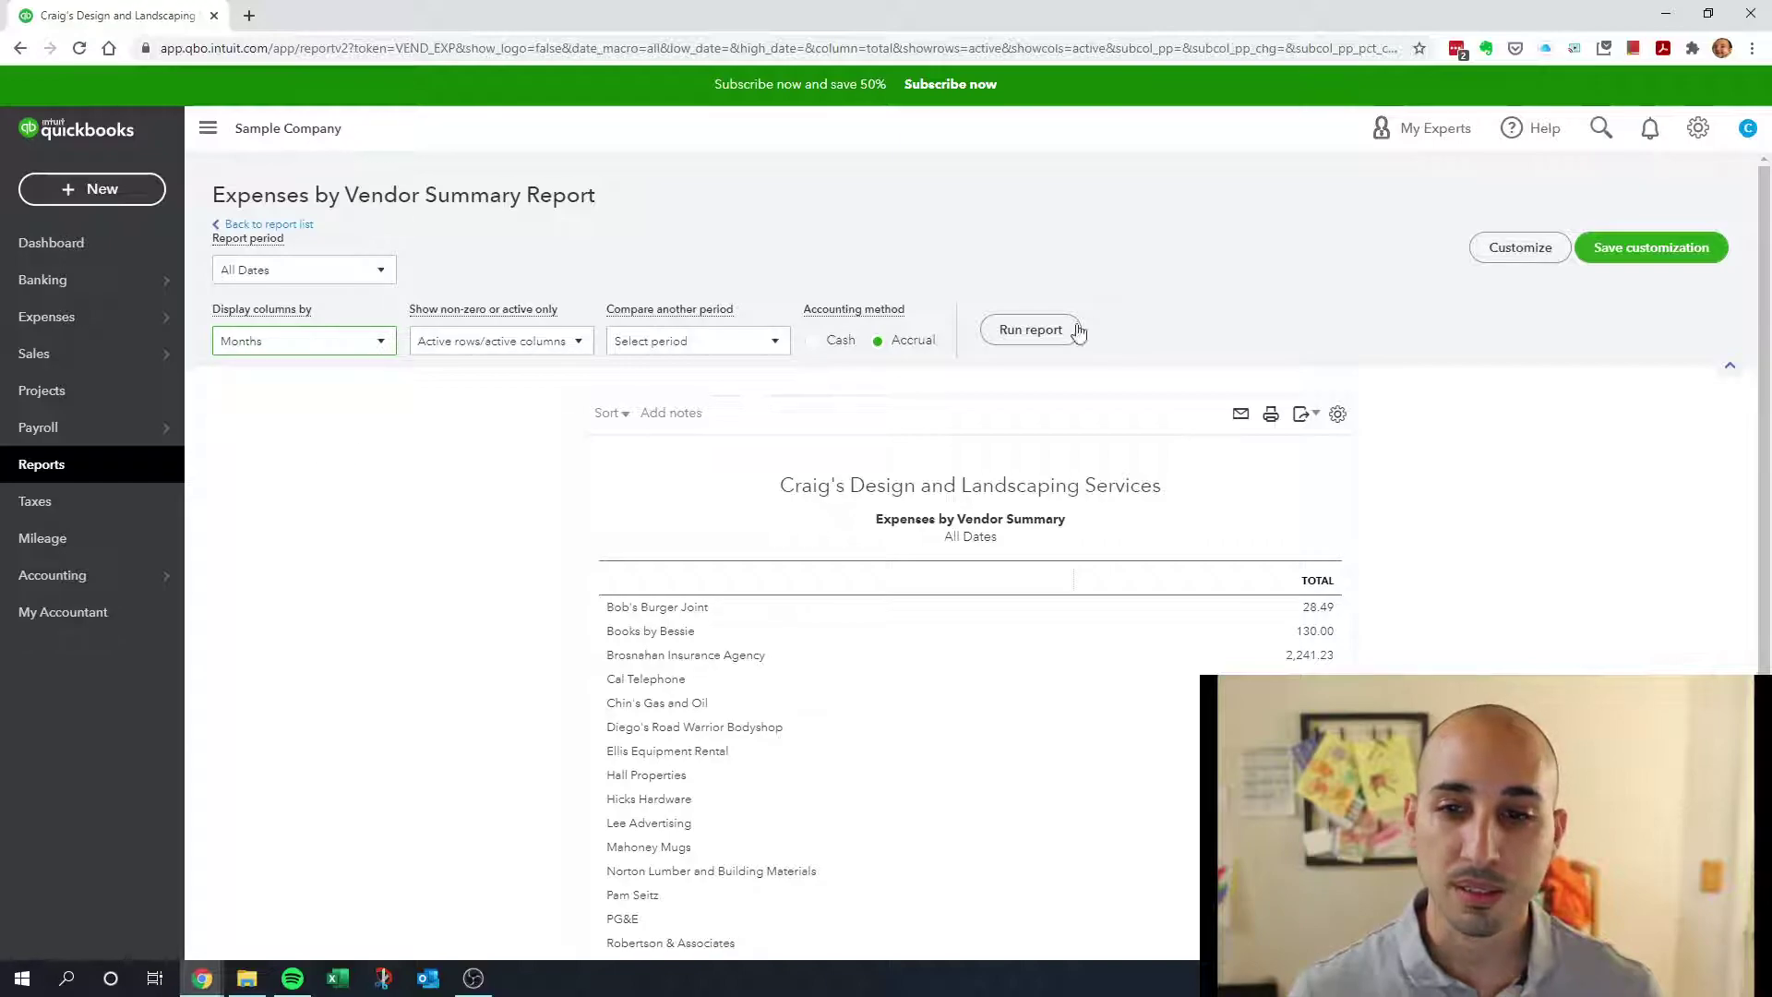
left_click(1041, 331)
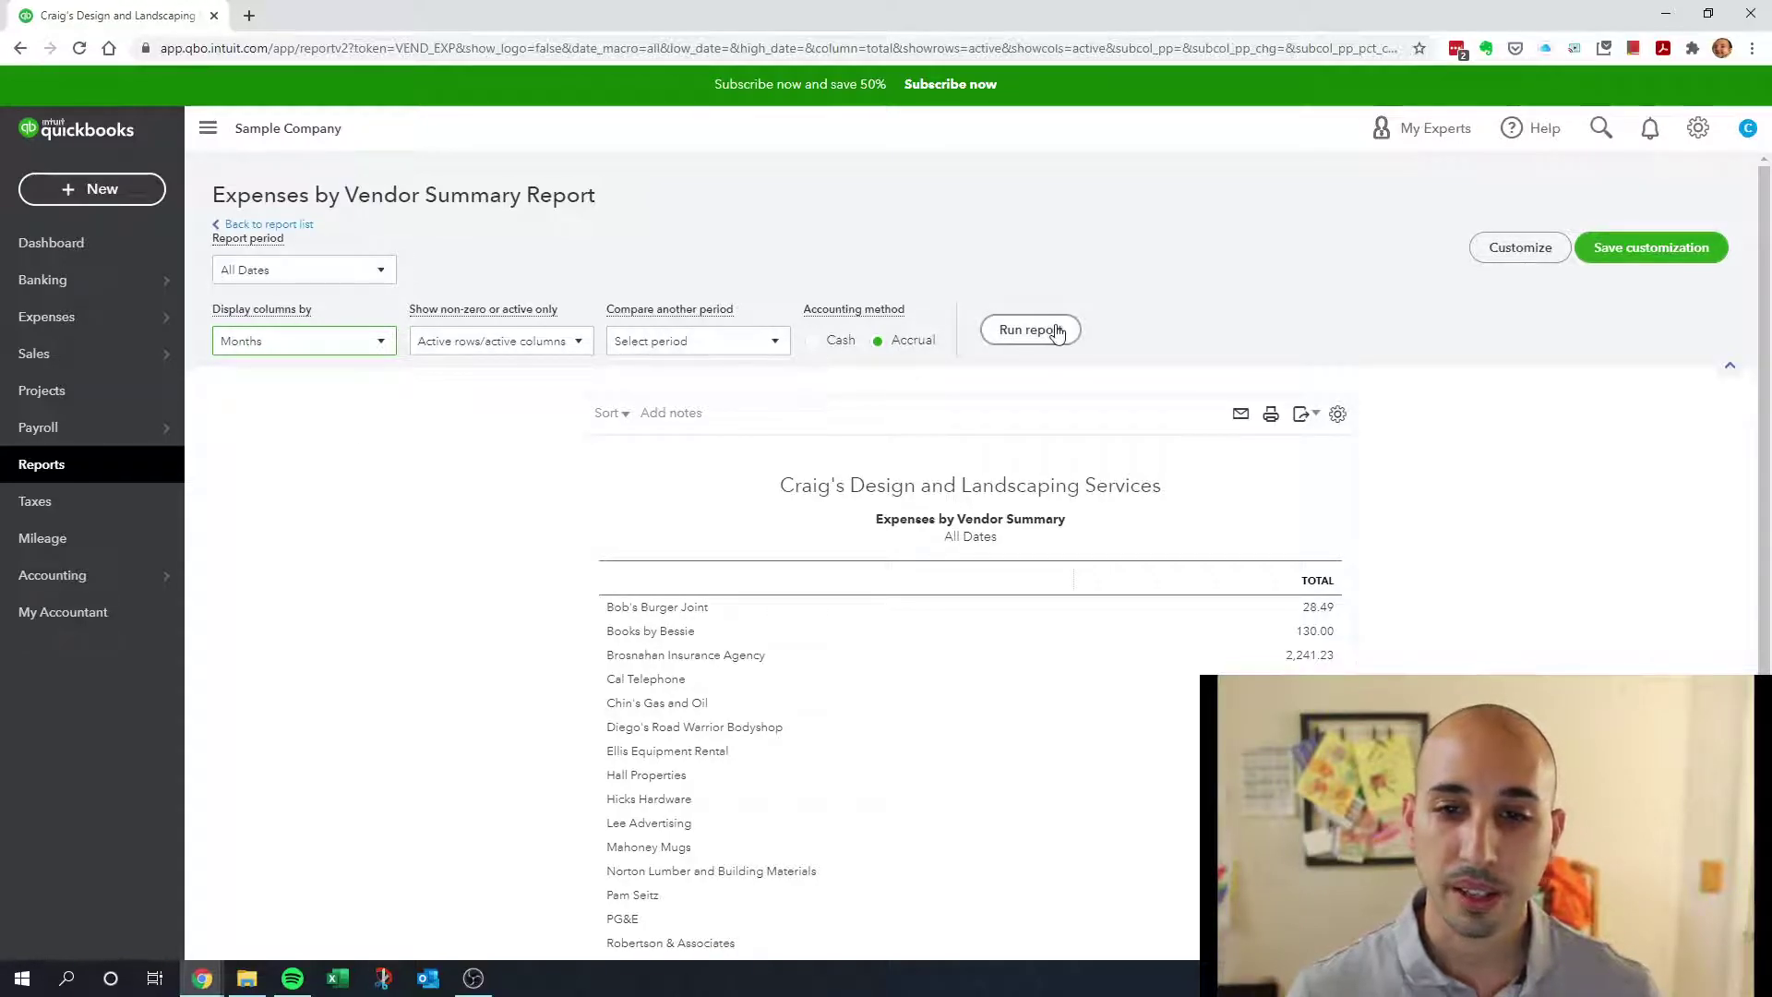
left_click(1031, 329)
scroll(803, 425, "down", 2)
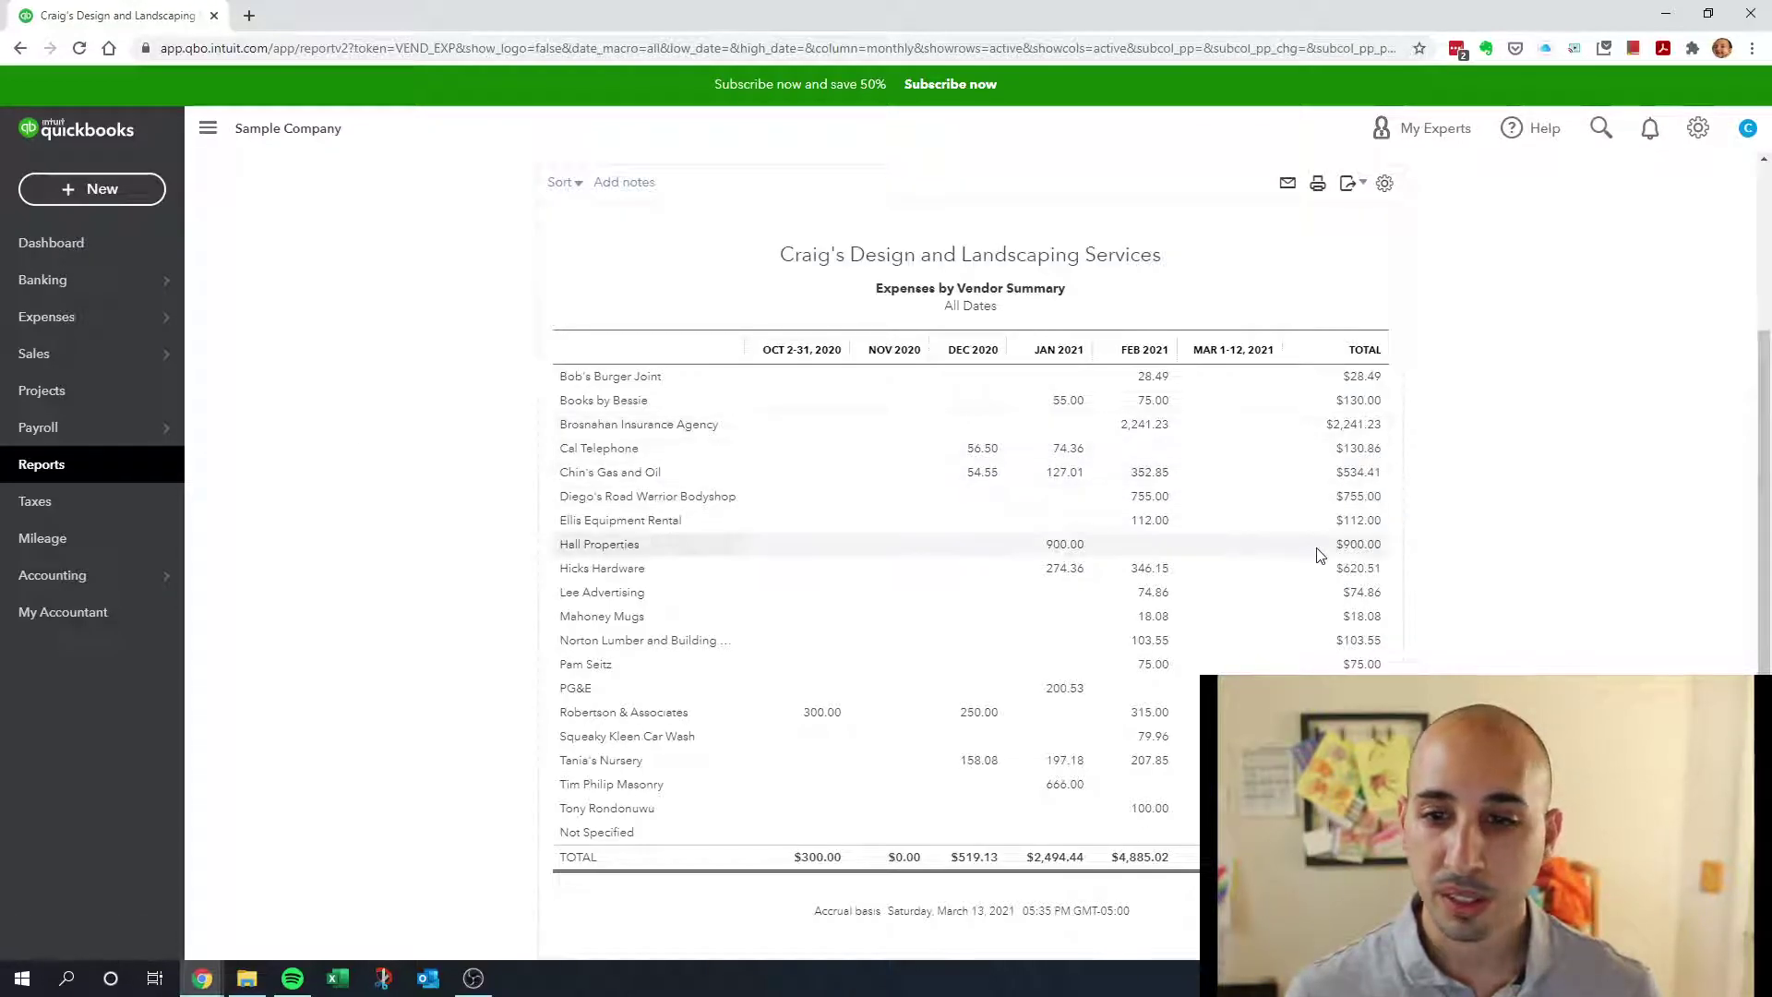
- Scroll through the monthly report, reviewing totals like $300.00 (Oct 2020) and $4,885.02 (Feb 2021)
scroll(1318, 555, "up", 1)
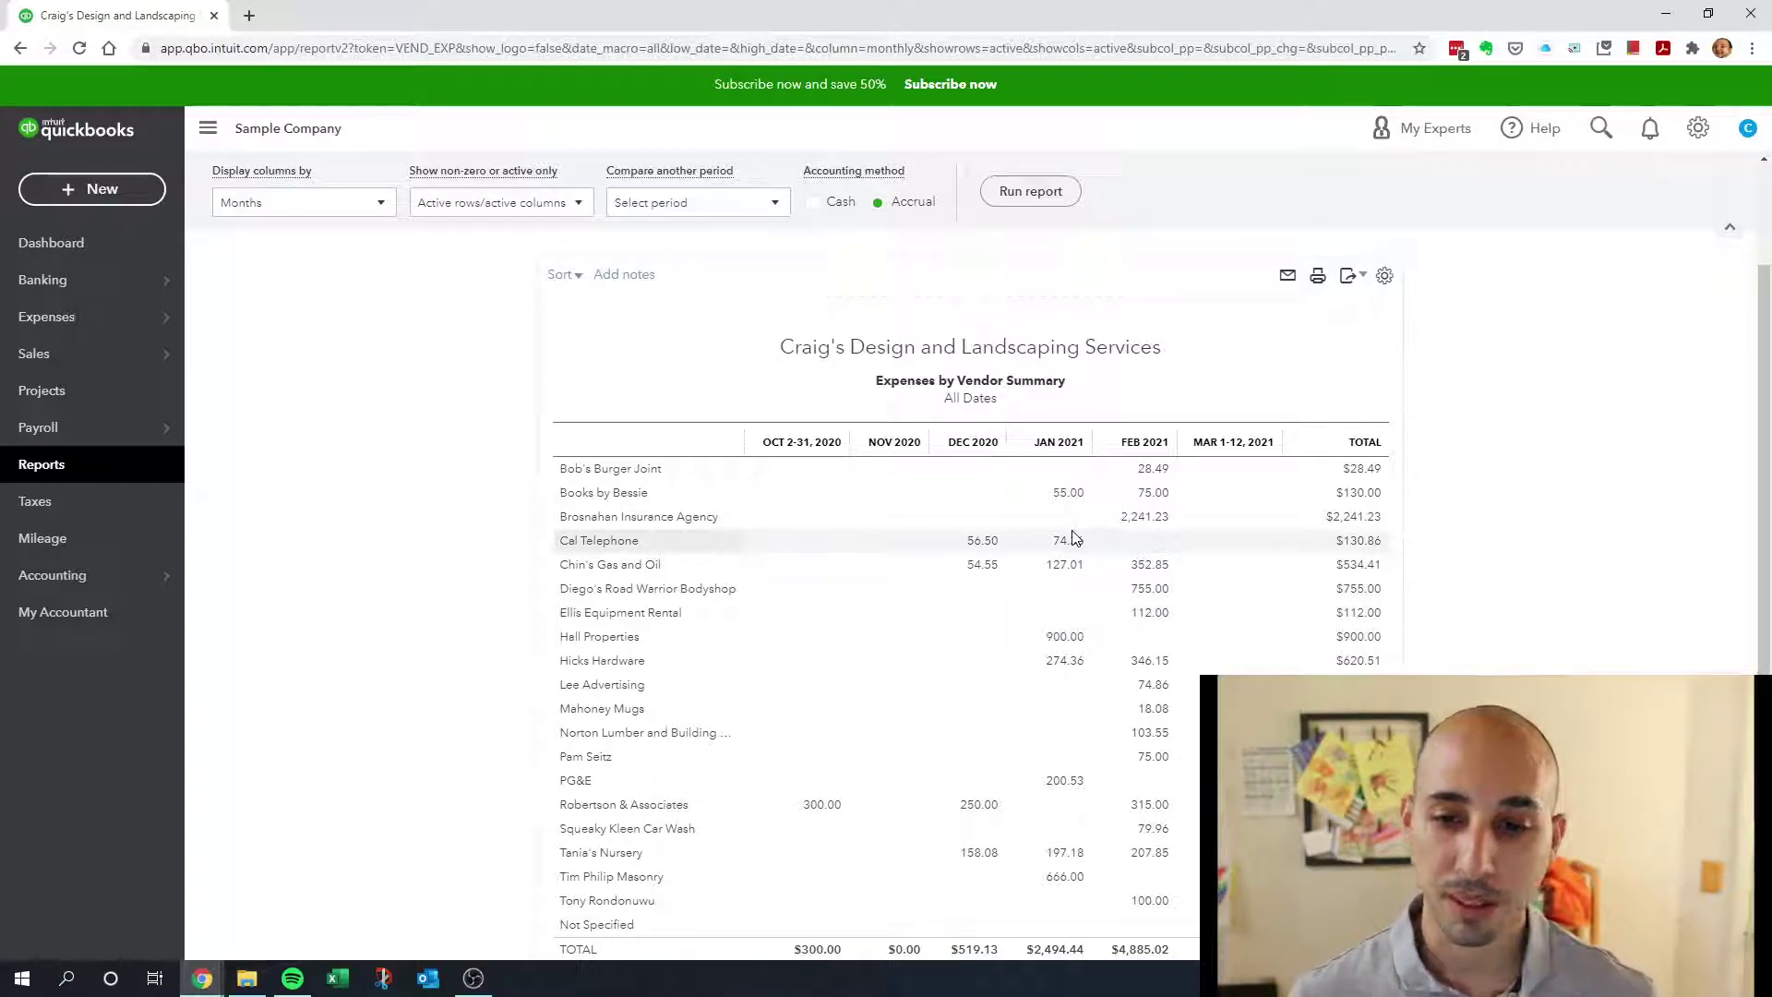
scroll(1092, 549, "down", 1)
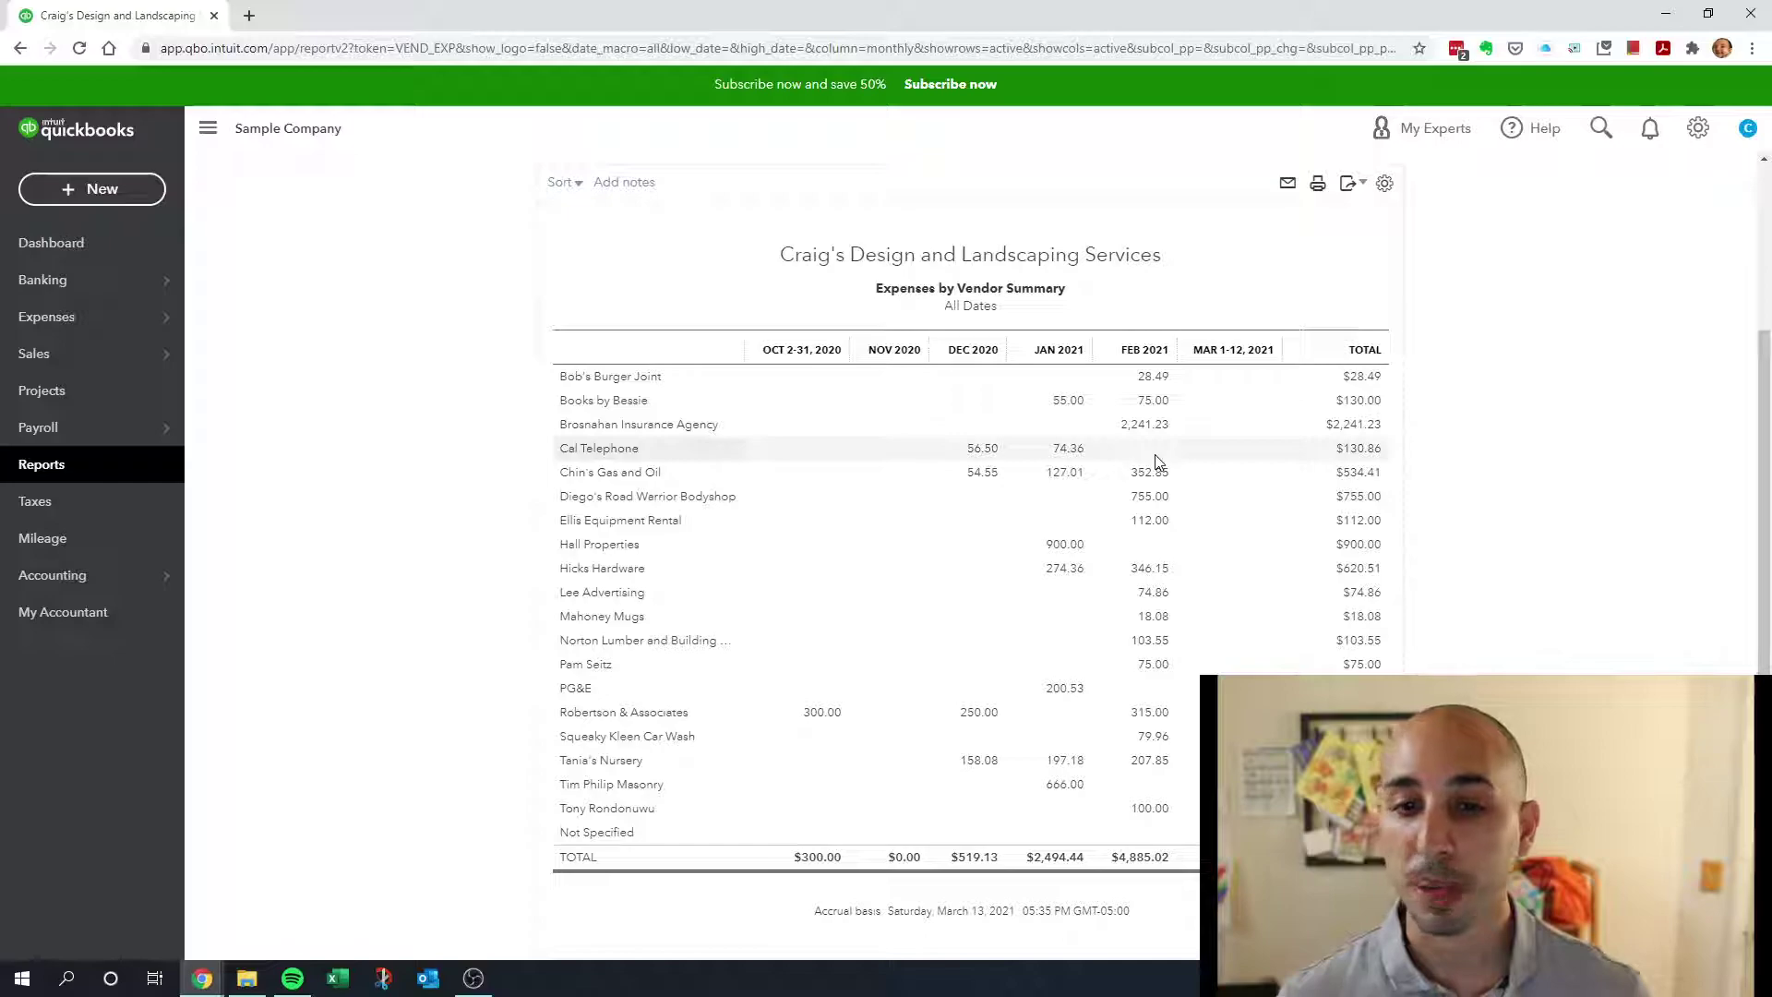
scroll(1156, 462, "up", 3)
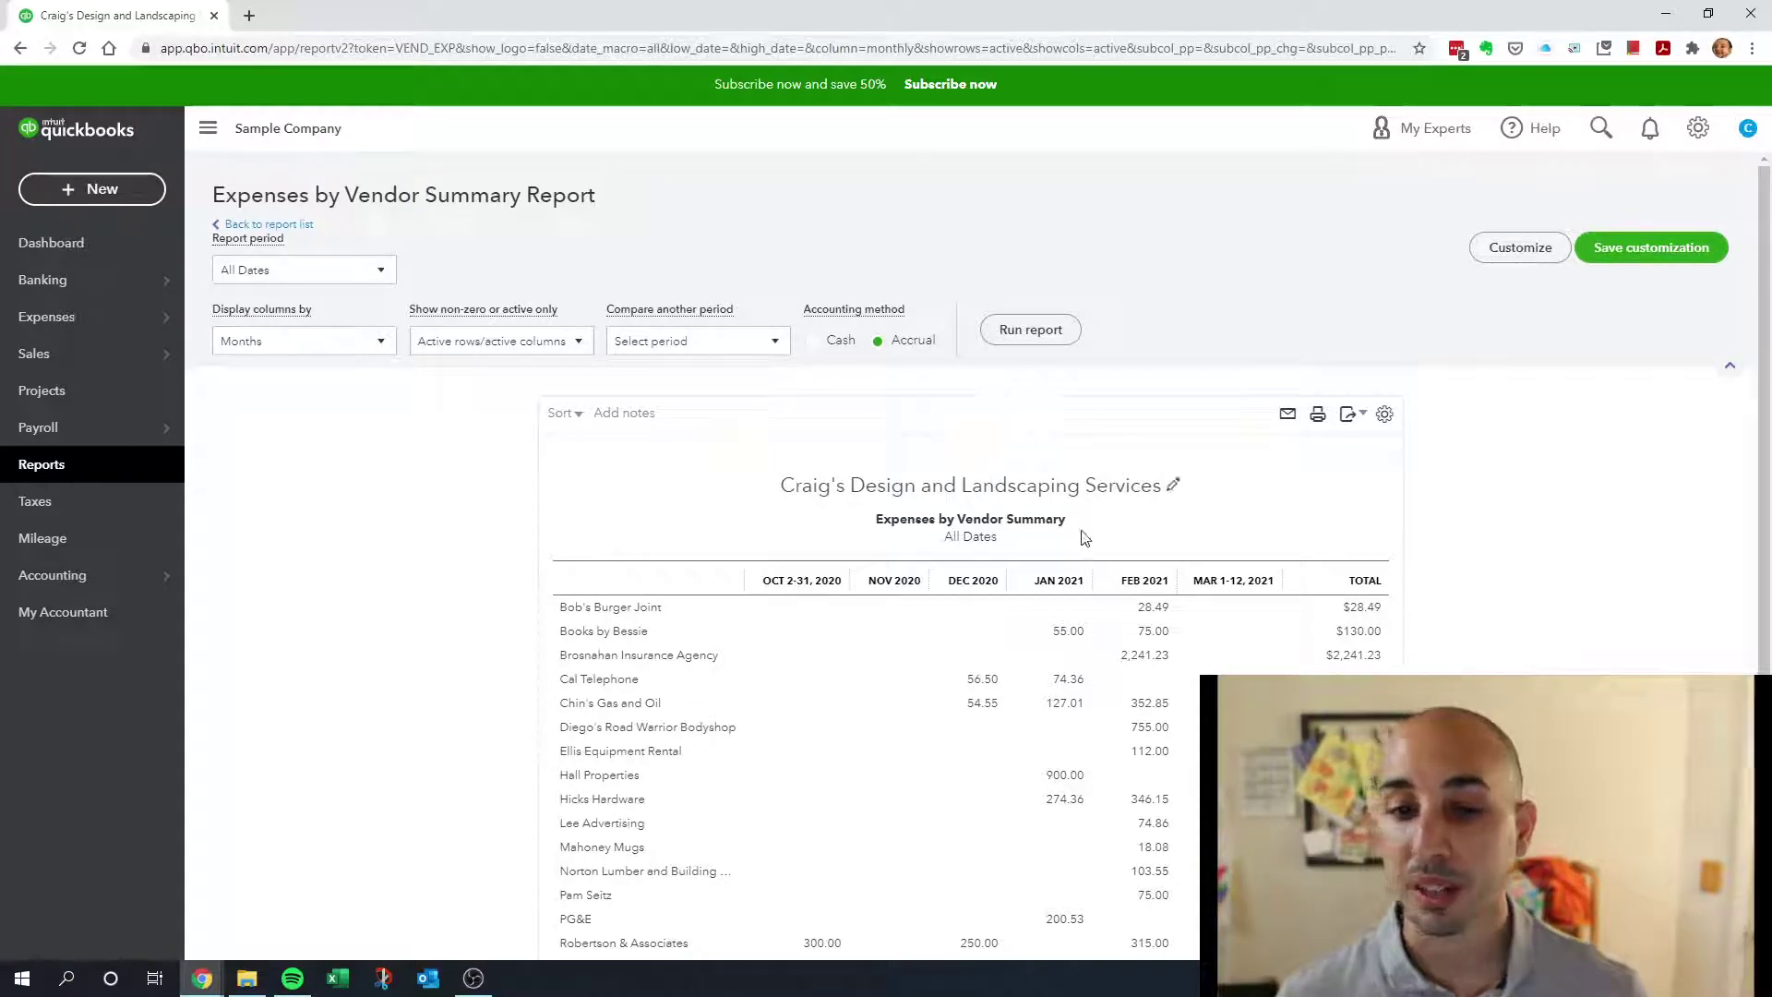
scroll(1086, 538, "down", 3)
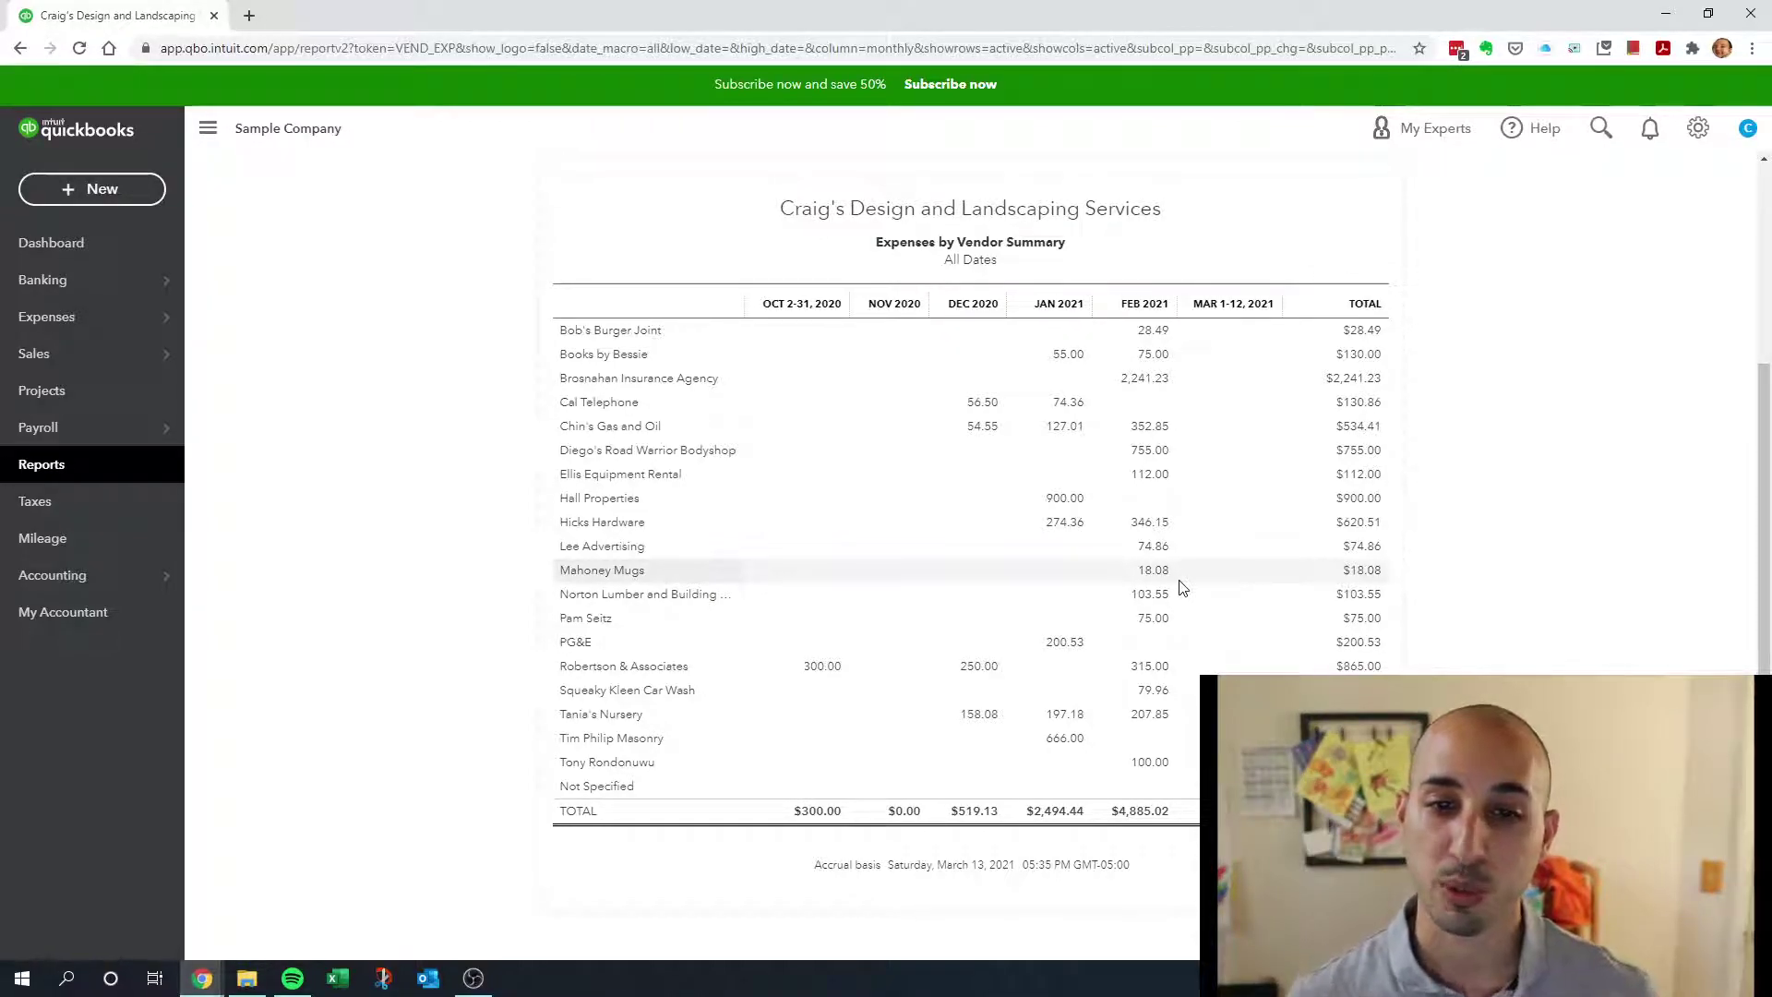
scroll(1207, 587, "up", 3)
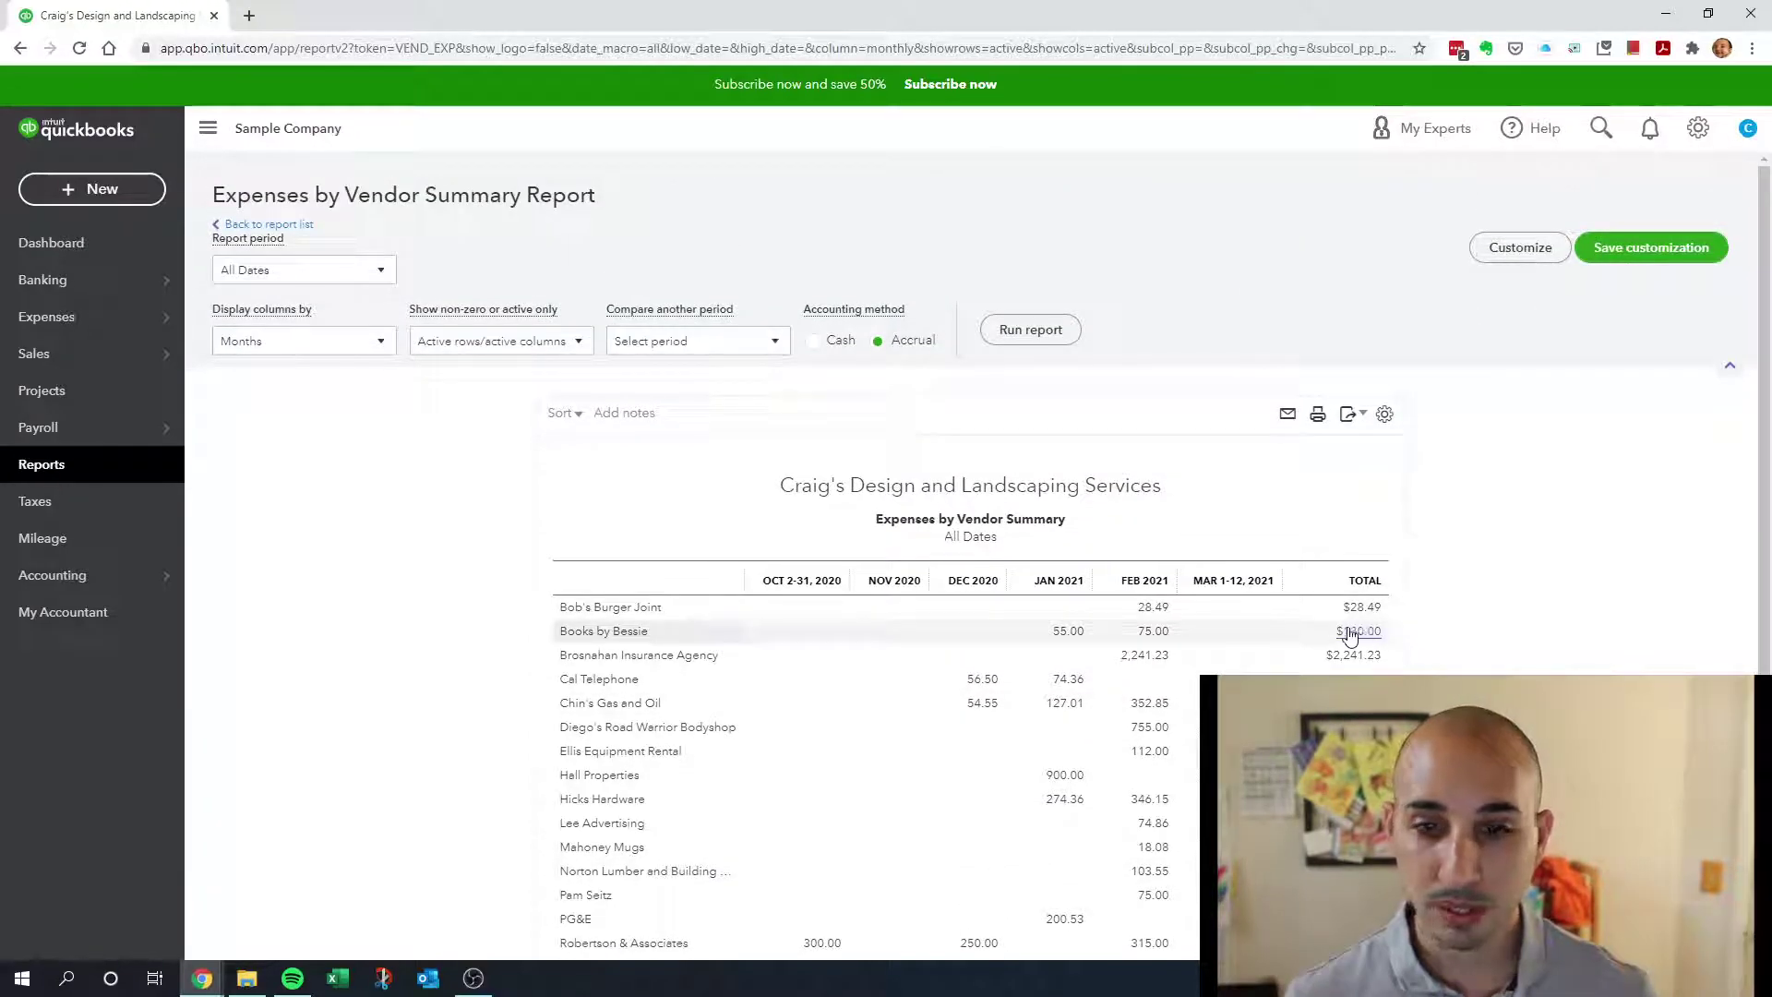
- Back on Reports, search 'transa' and open the Transaction List by Date report
left_click(56, 468)
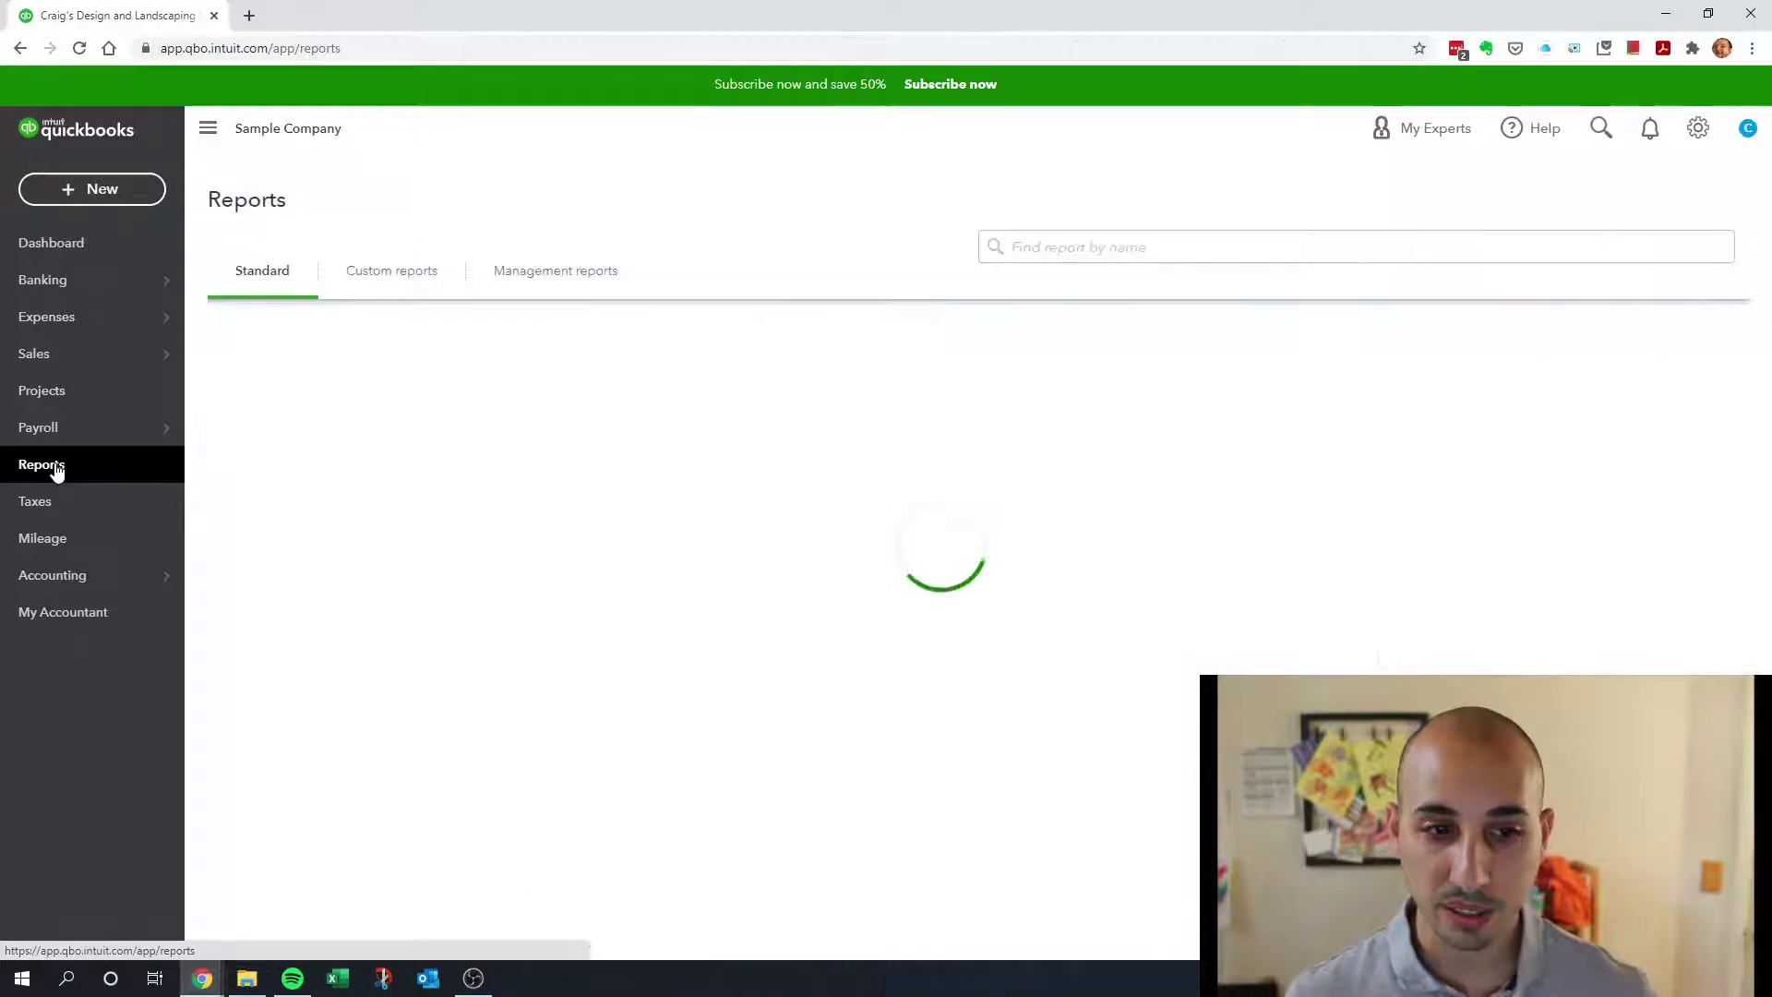
left_click(1308, 254)
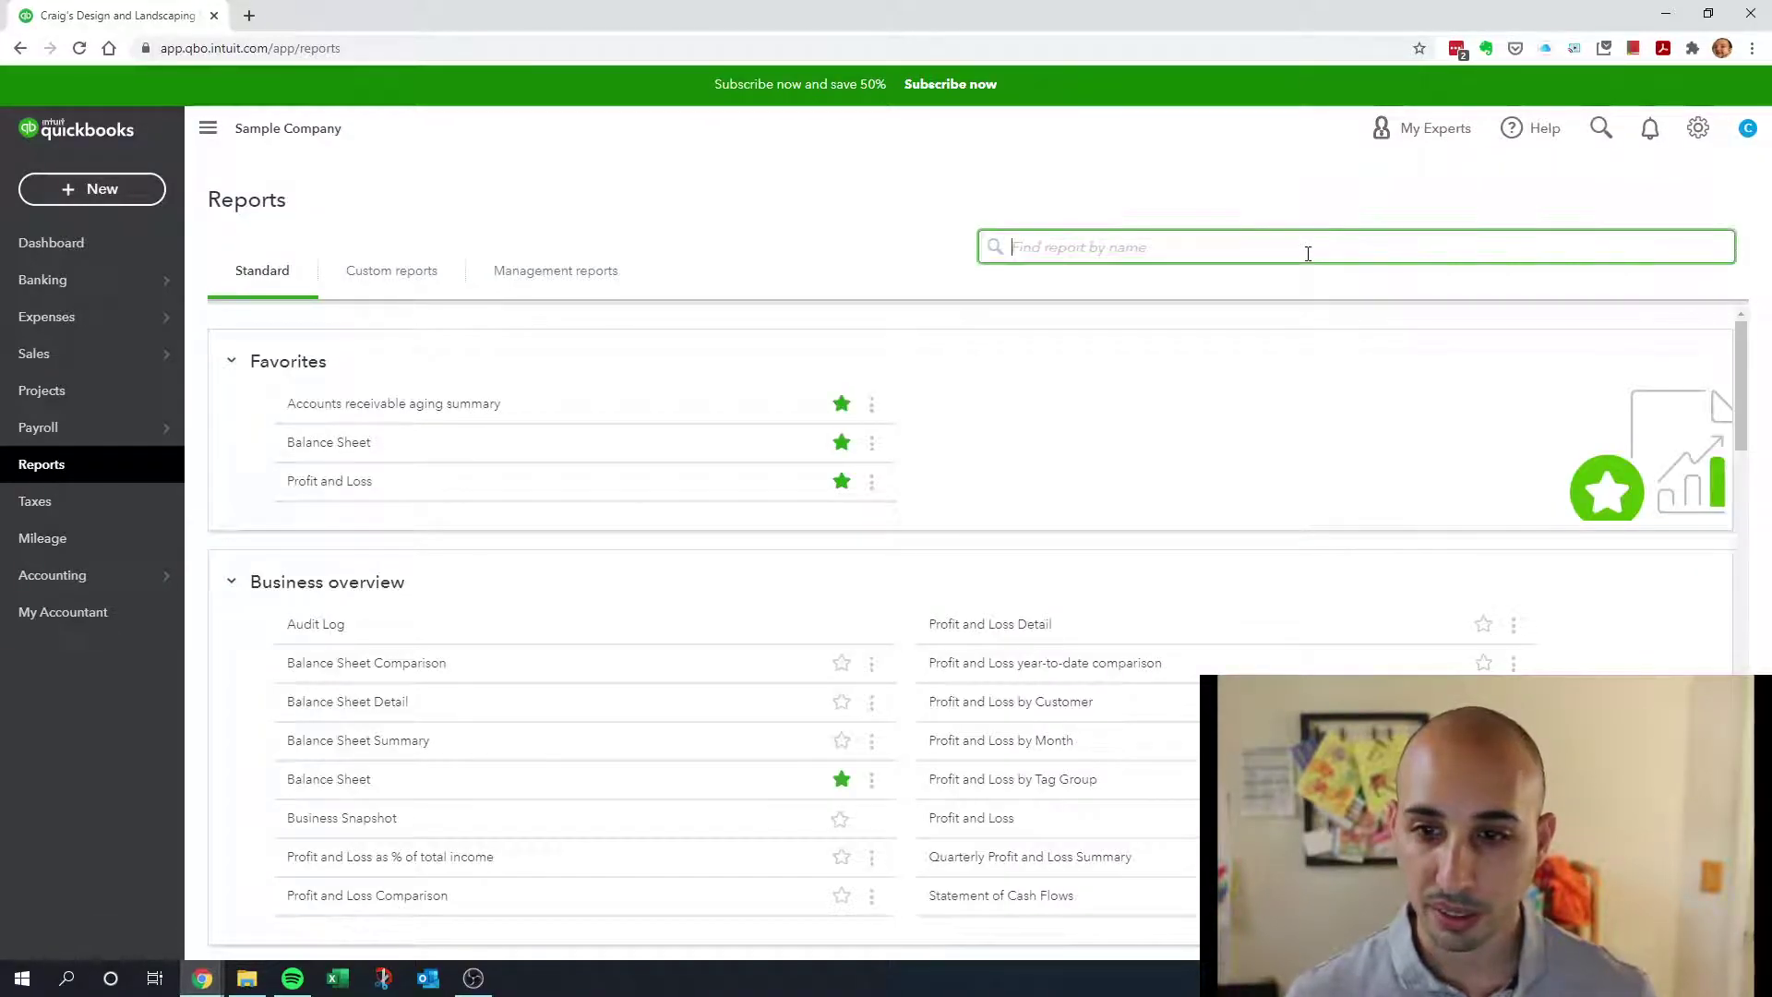
type("transac")
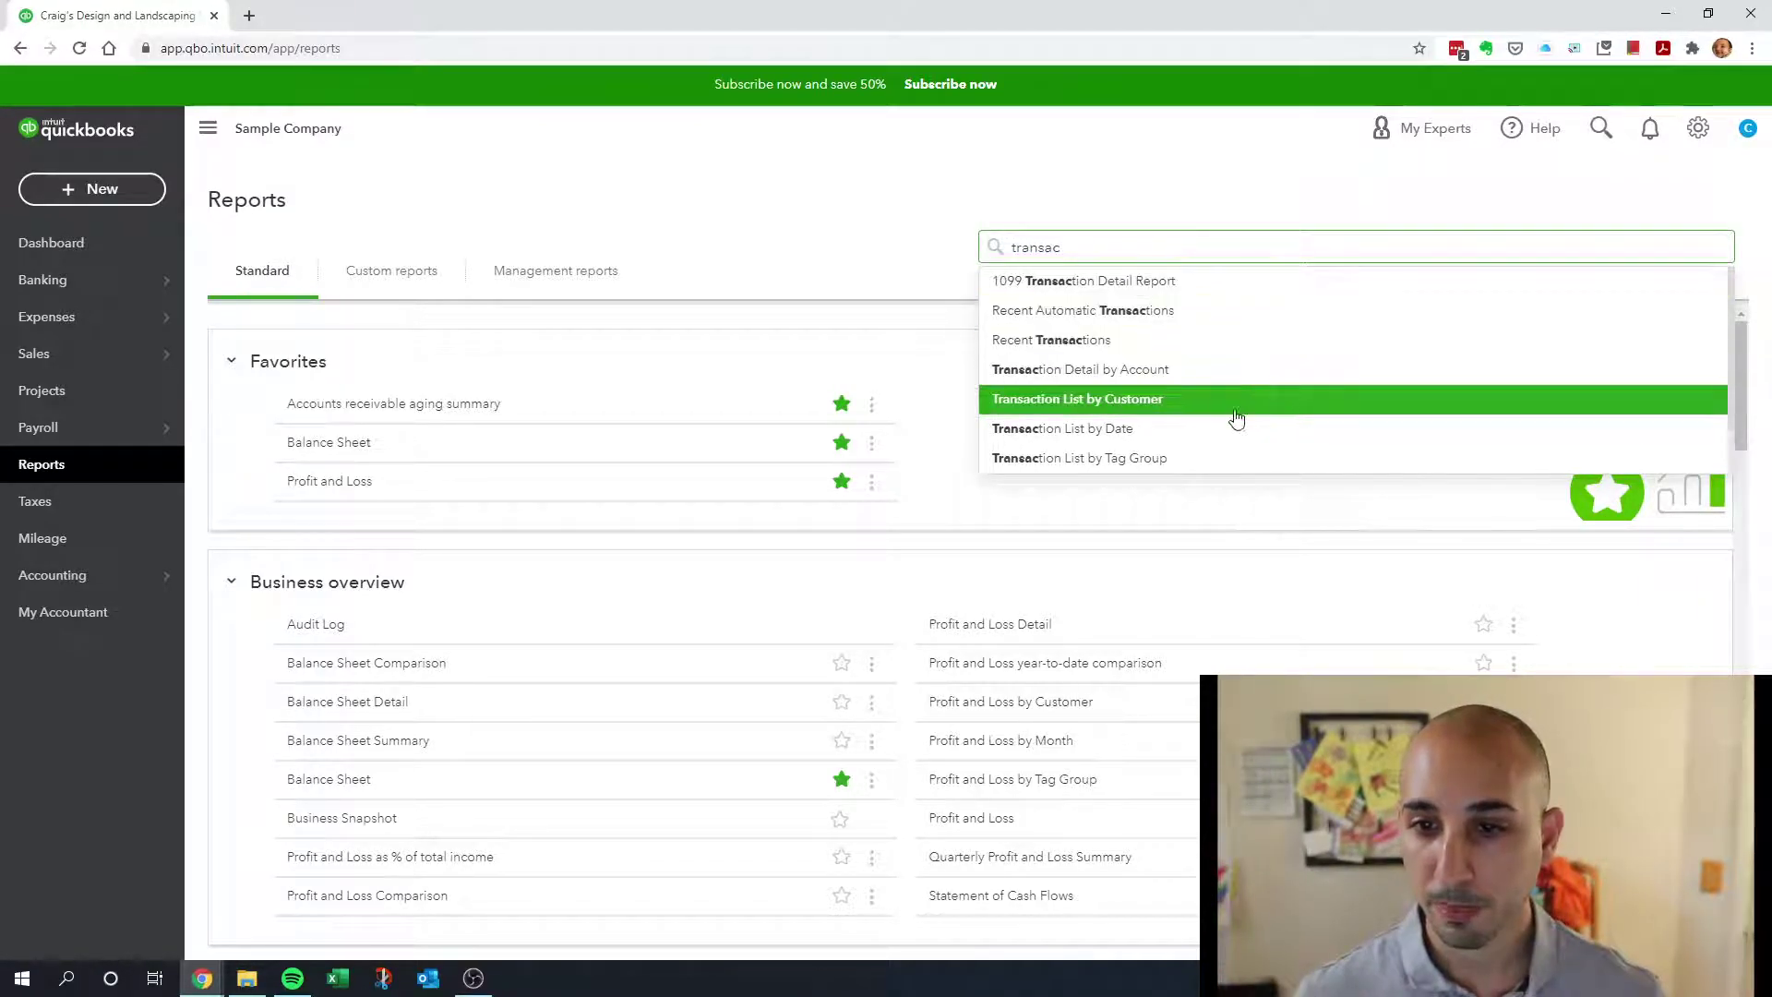
left_click(1053, 430)
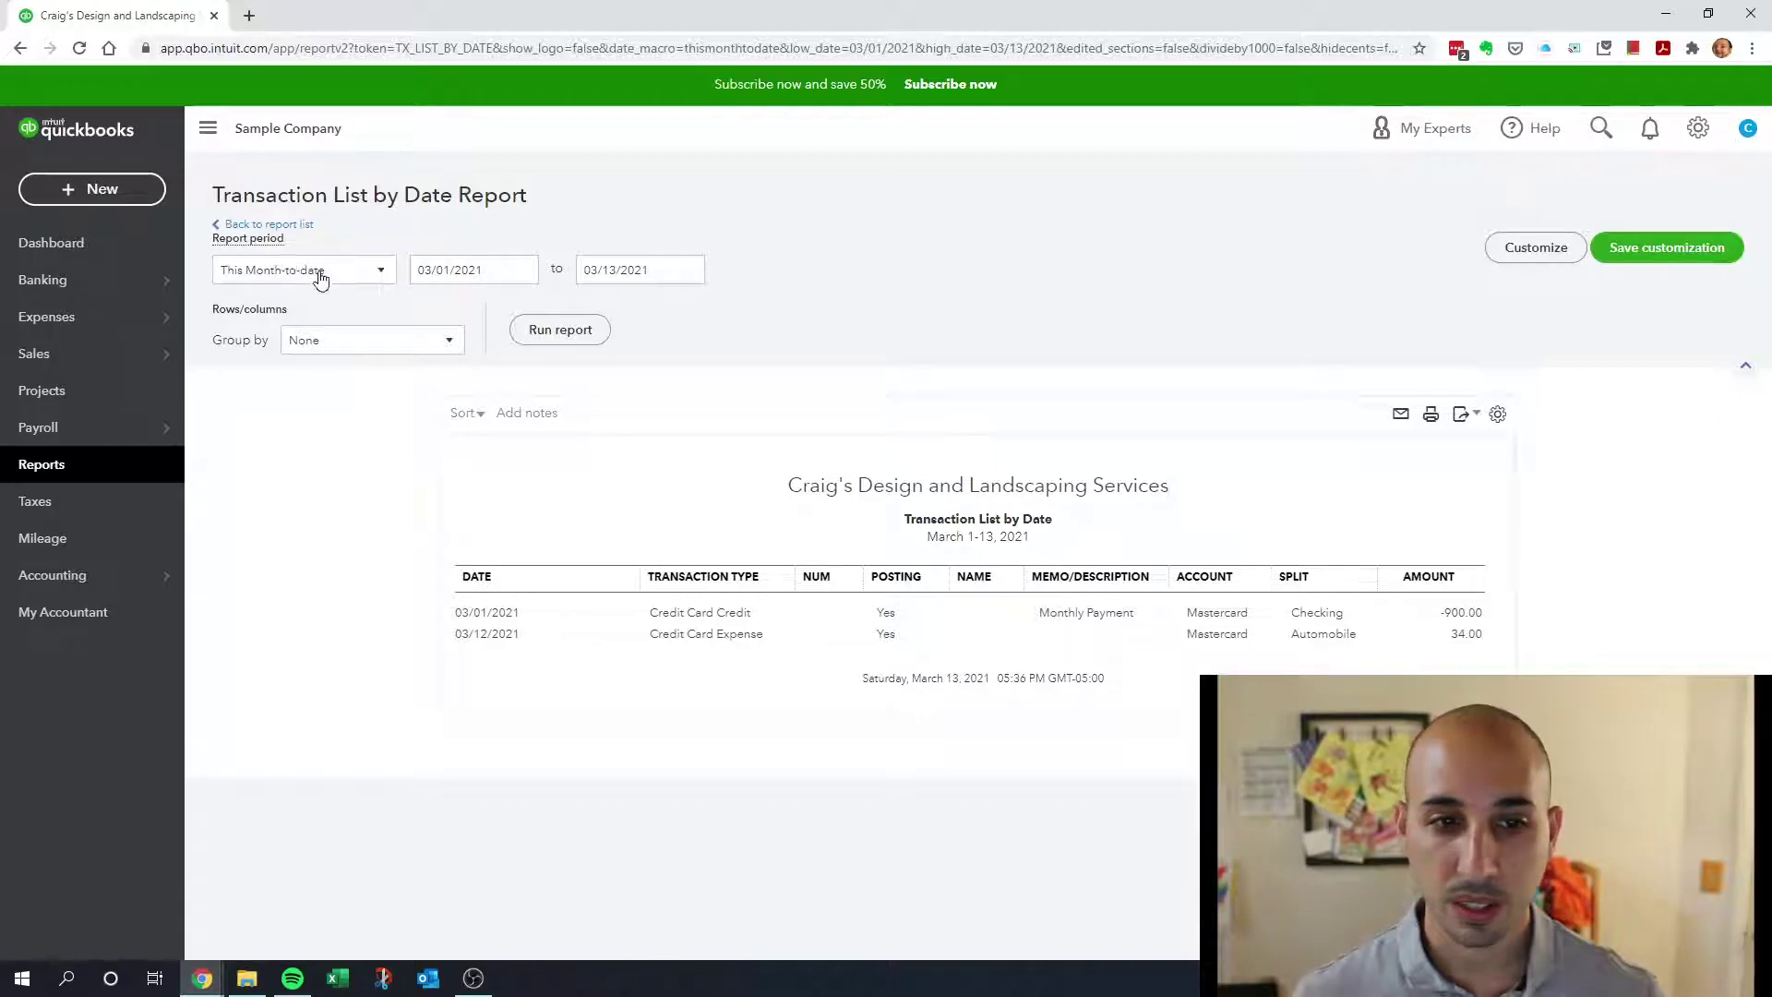
- Rerun the Transaction List by Date for All Dates
left_click(320, 279)
left_click(323, 305)
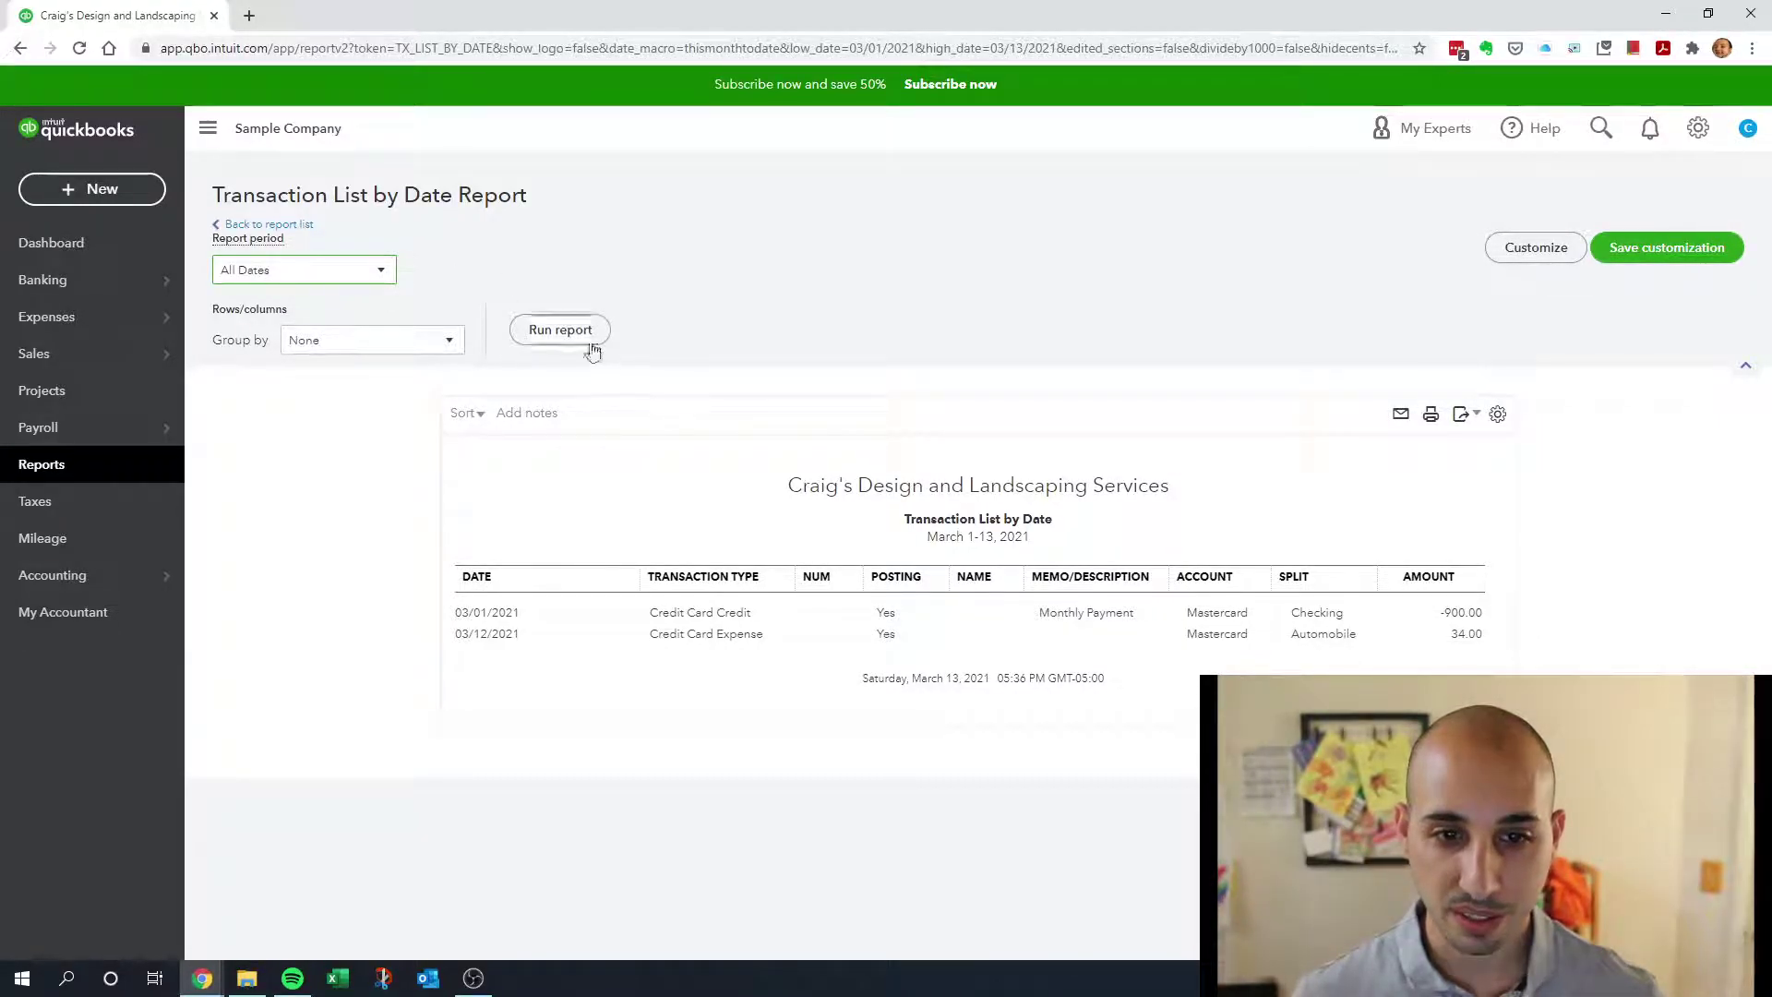
left_click(563, 334)
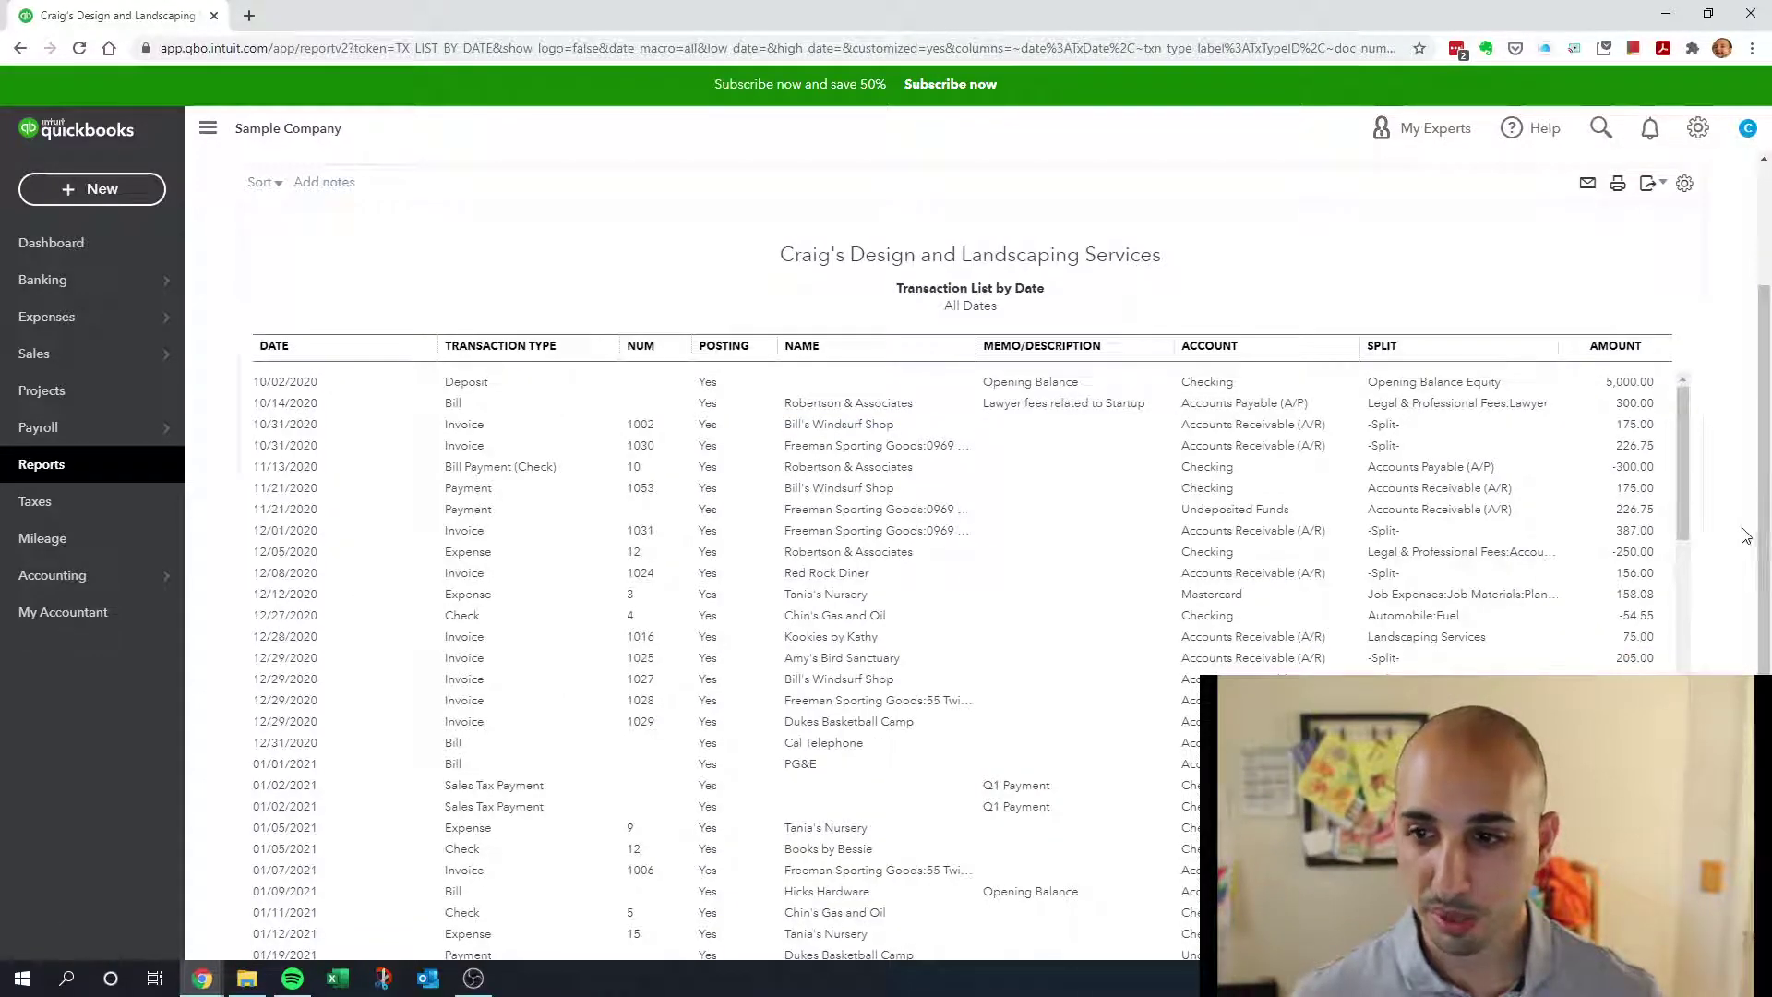
- Export the Transaction List by Date to Excel and save the .xlsx in Downloads
scroll(1746, 534, "up", 3)
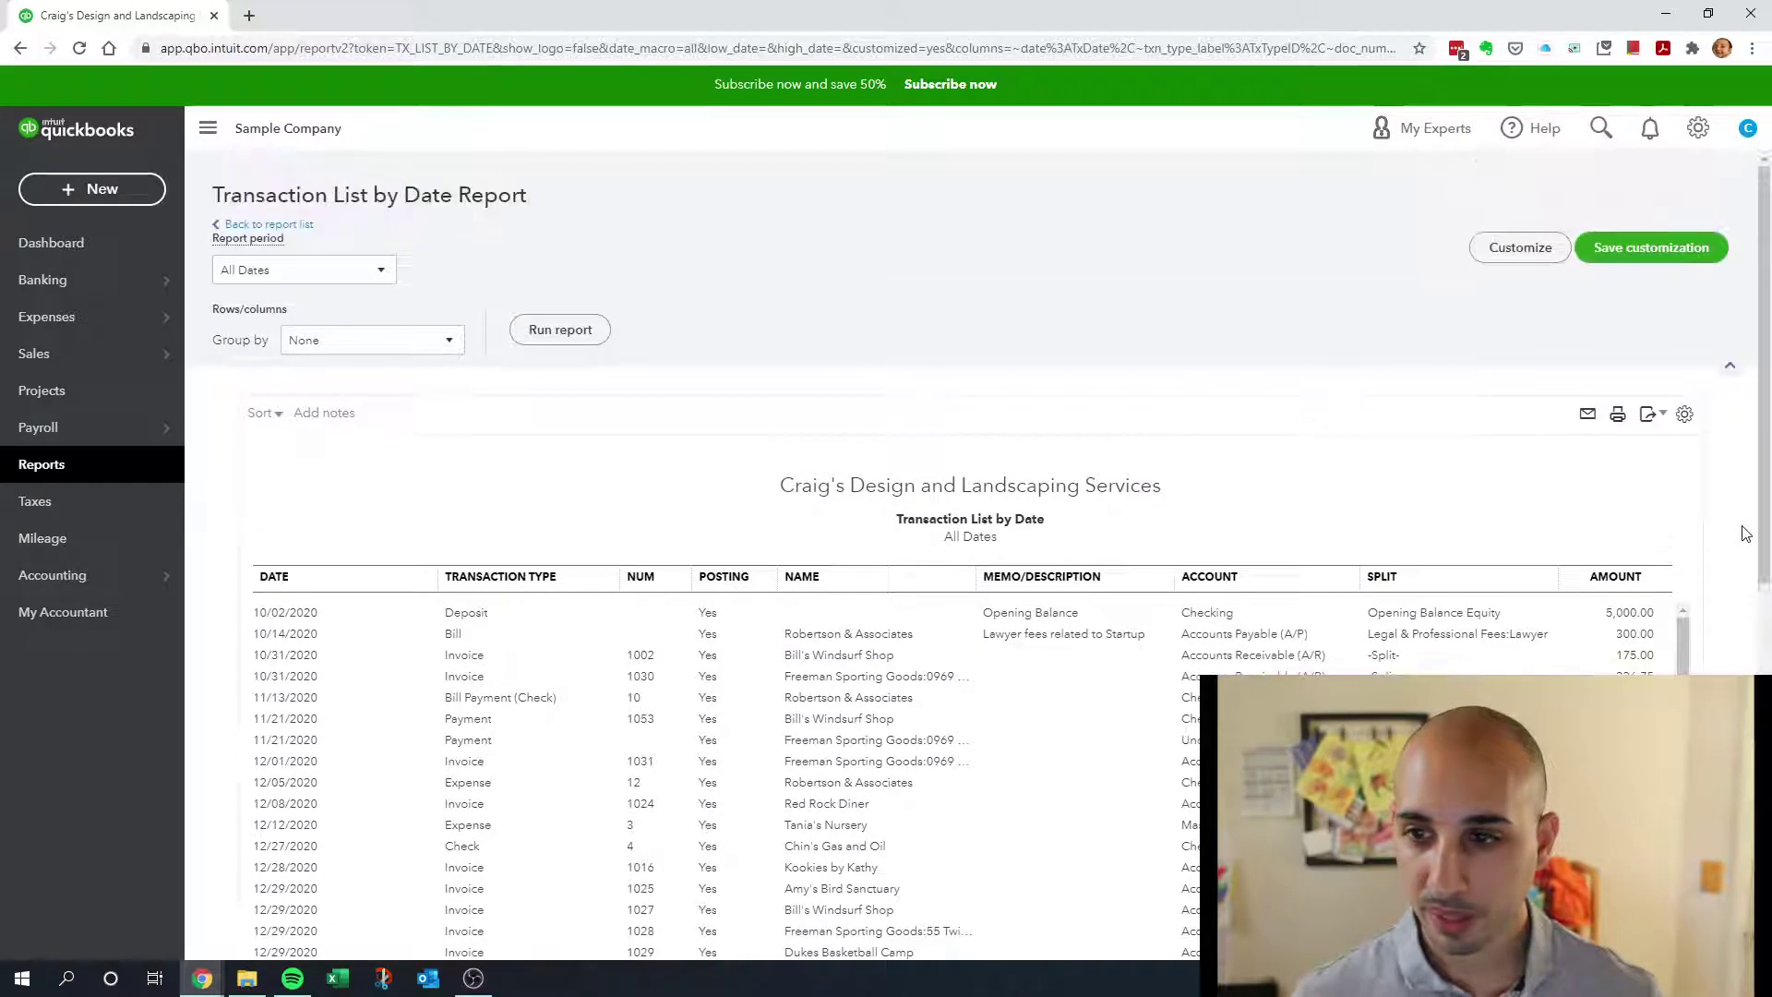
left_click(1650, 416)
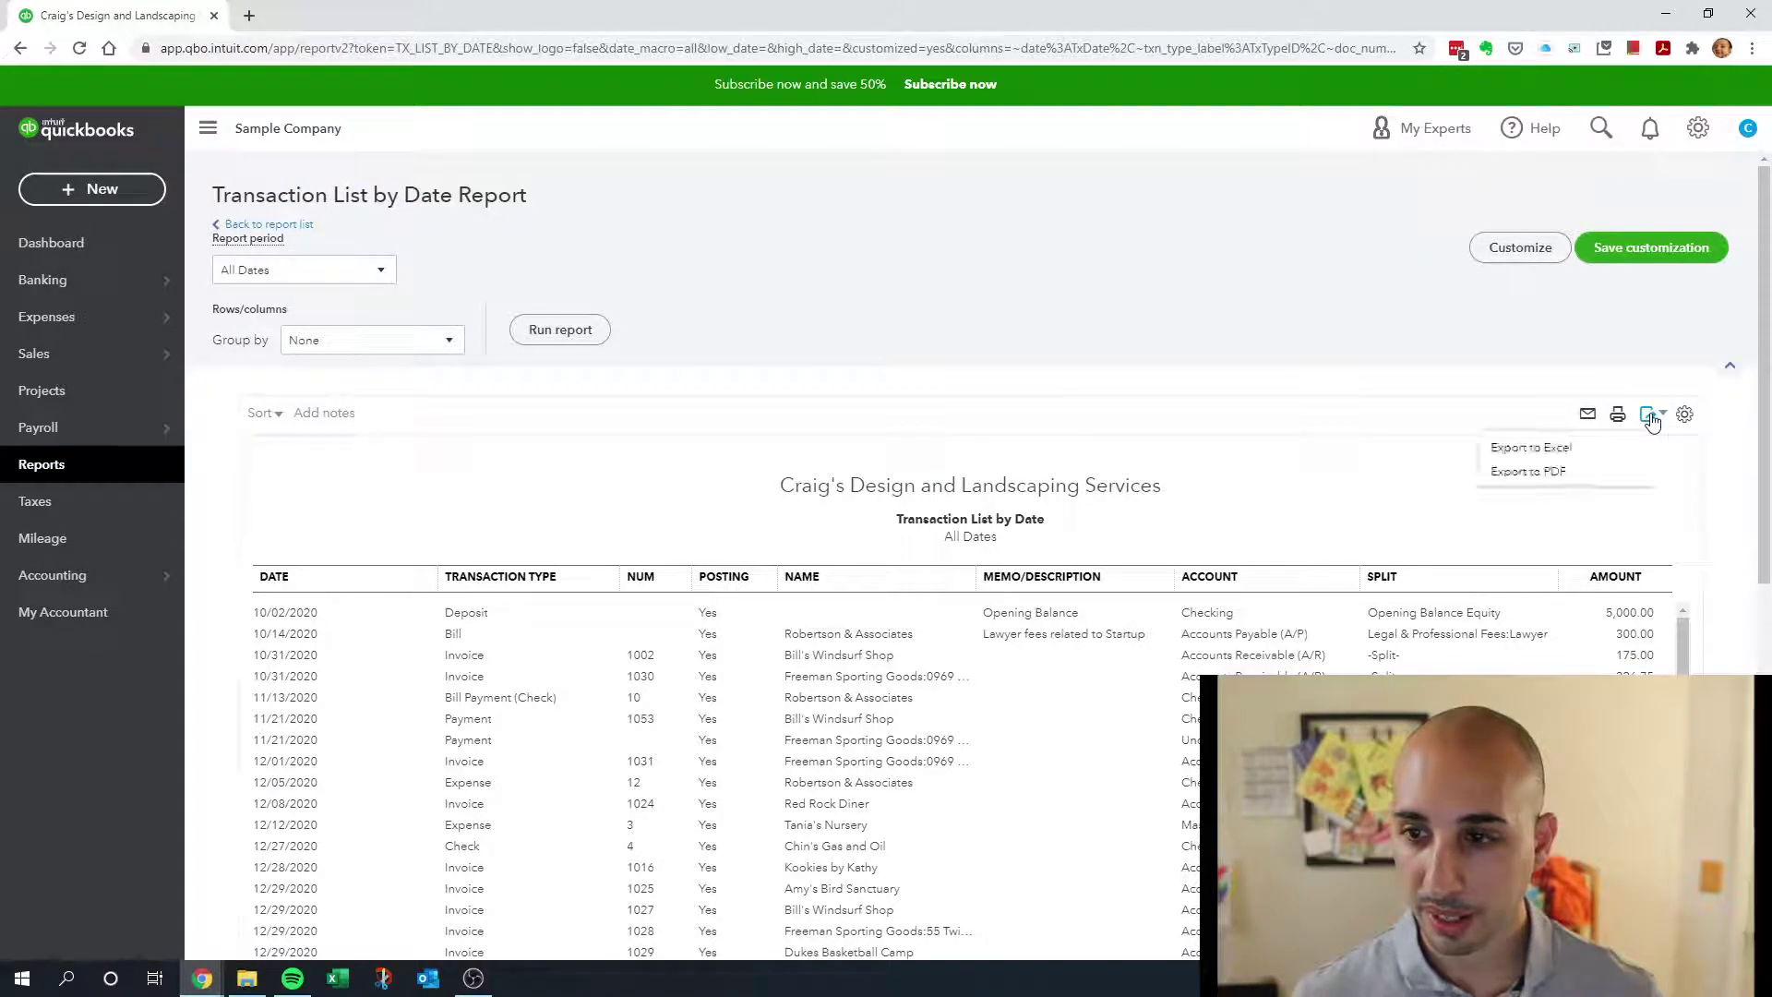
left_click(1586, 458)
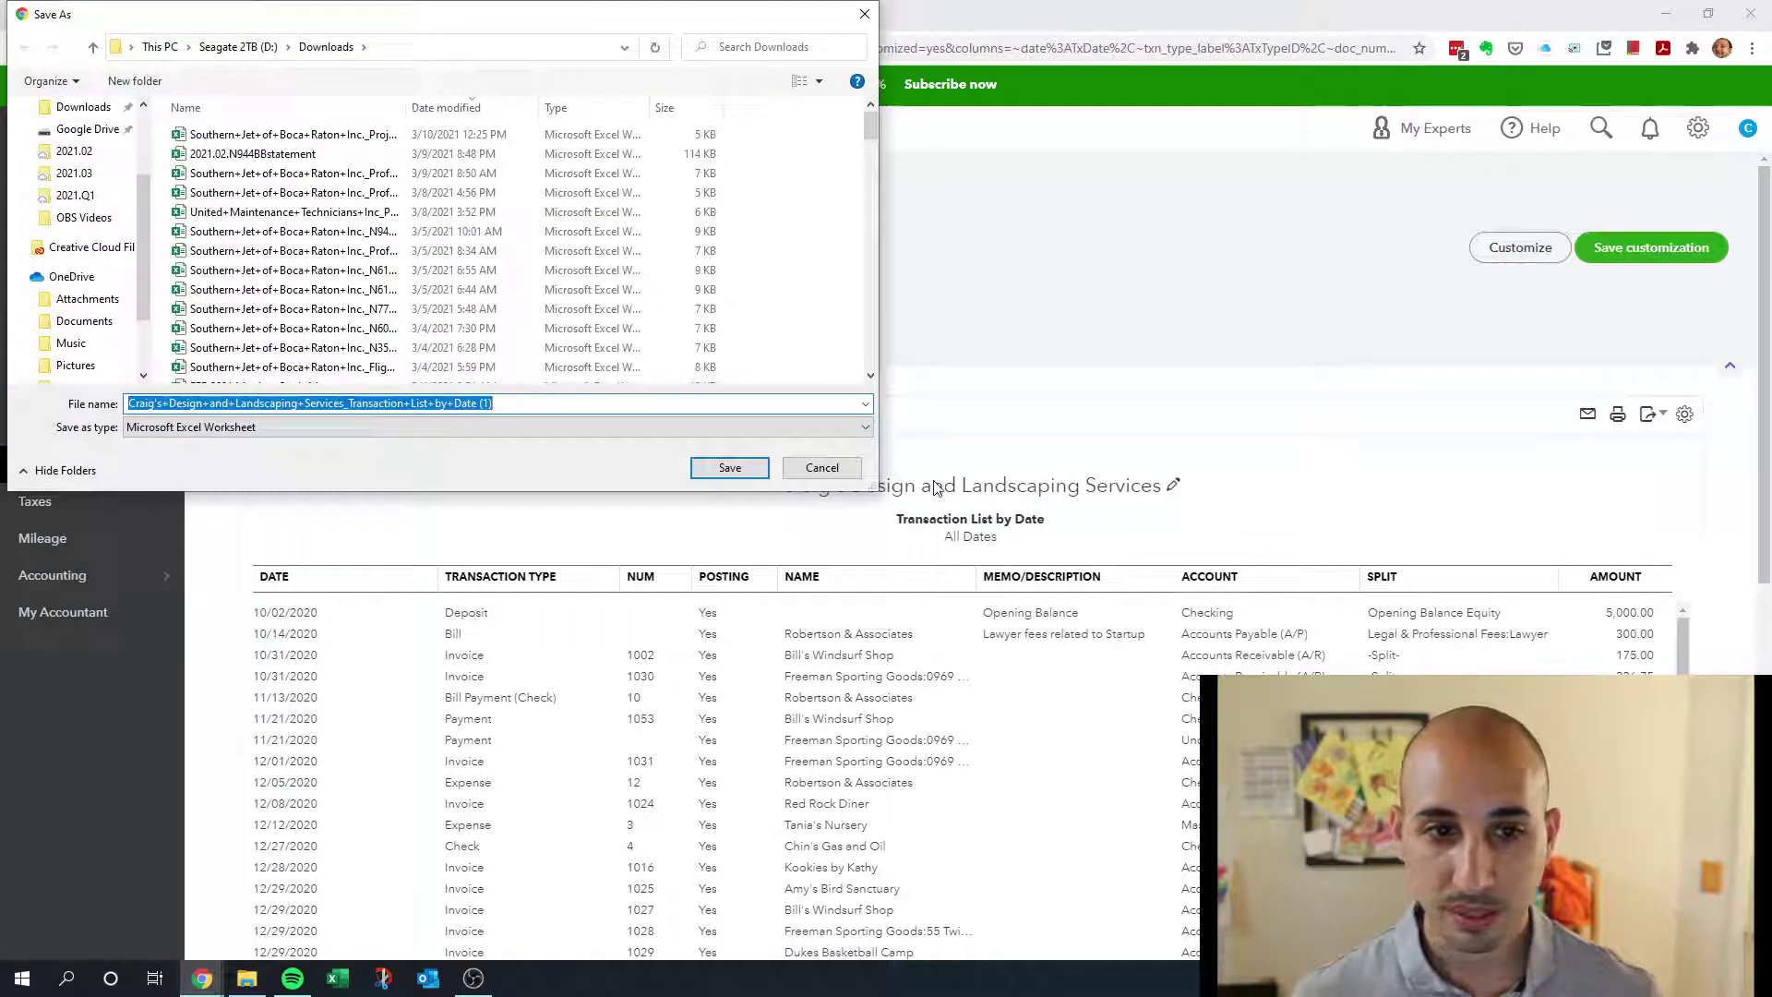
left_click(729, 468)
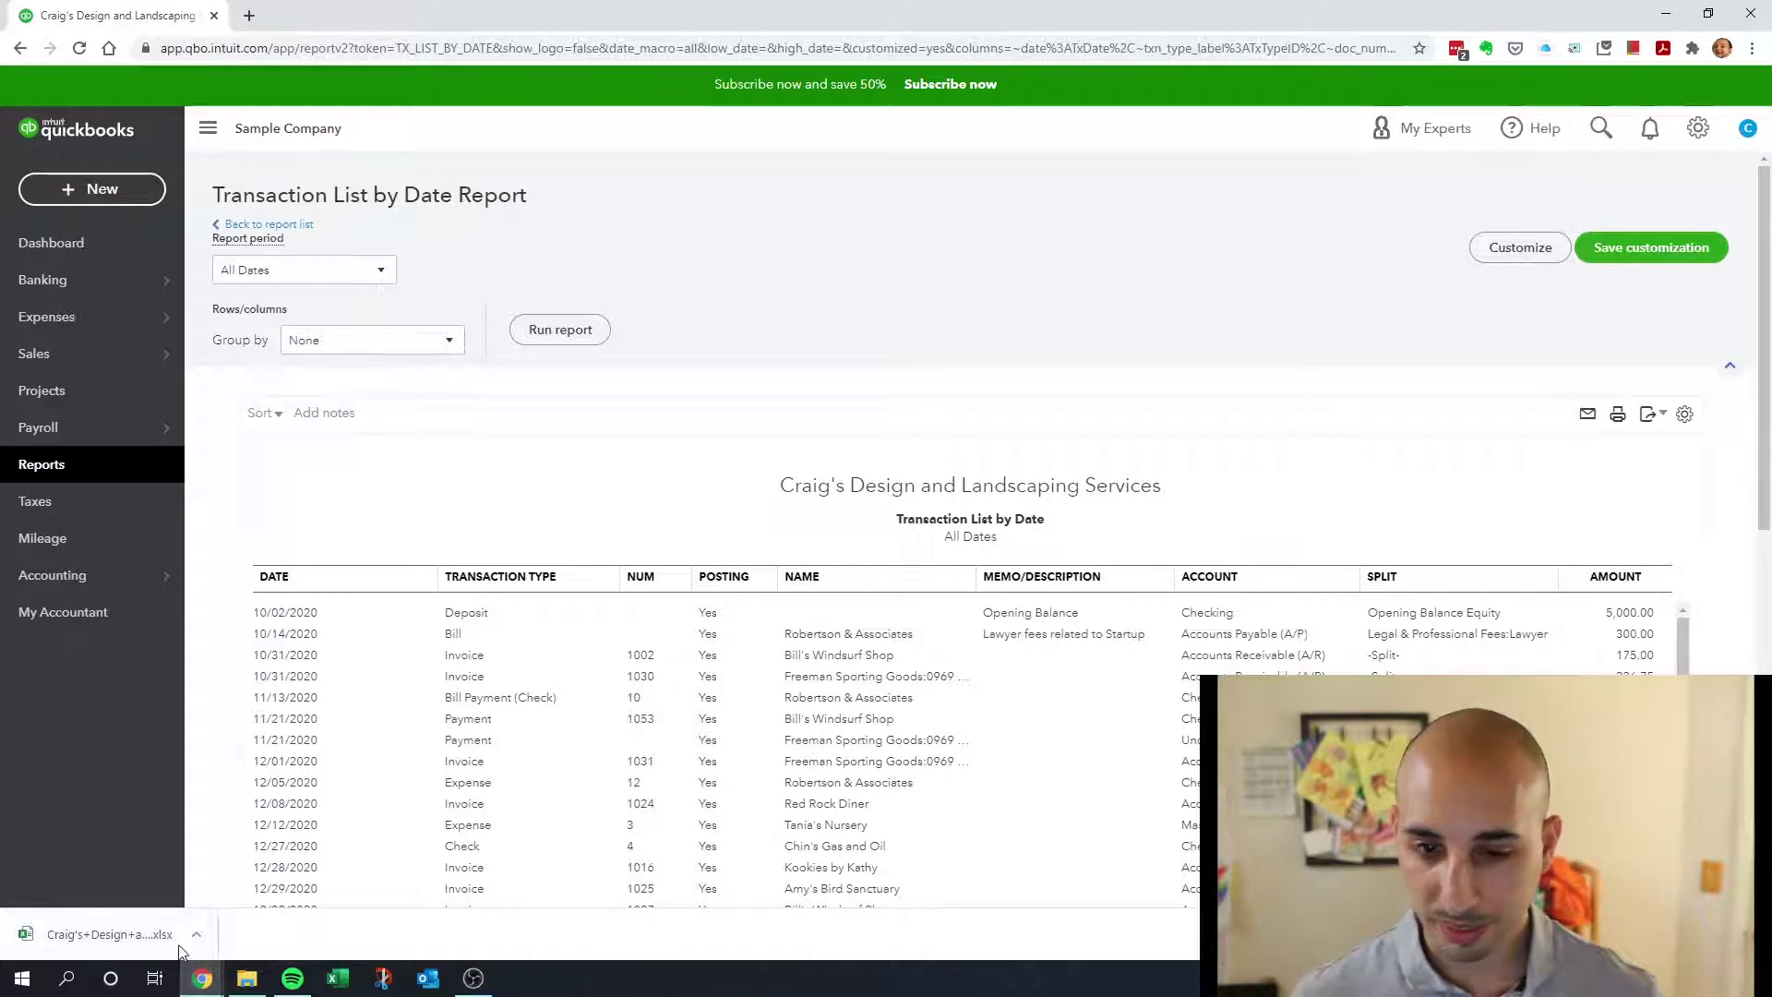
- Open the downloaded transaction list workbook in Excel with editing enabled
left_click(109, 935)
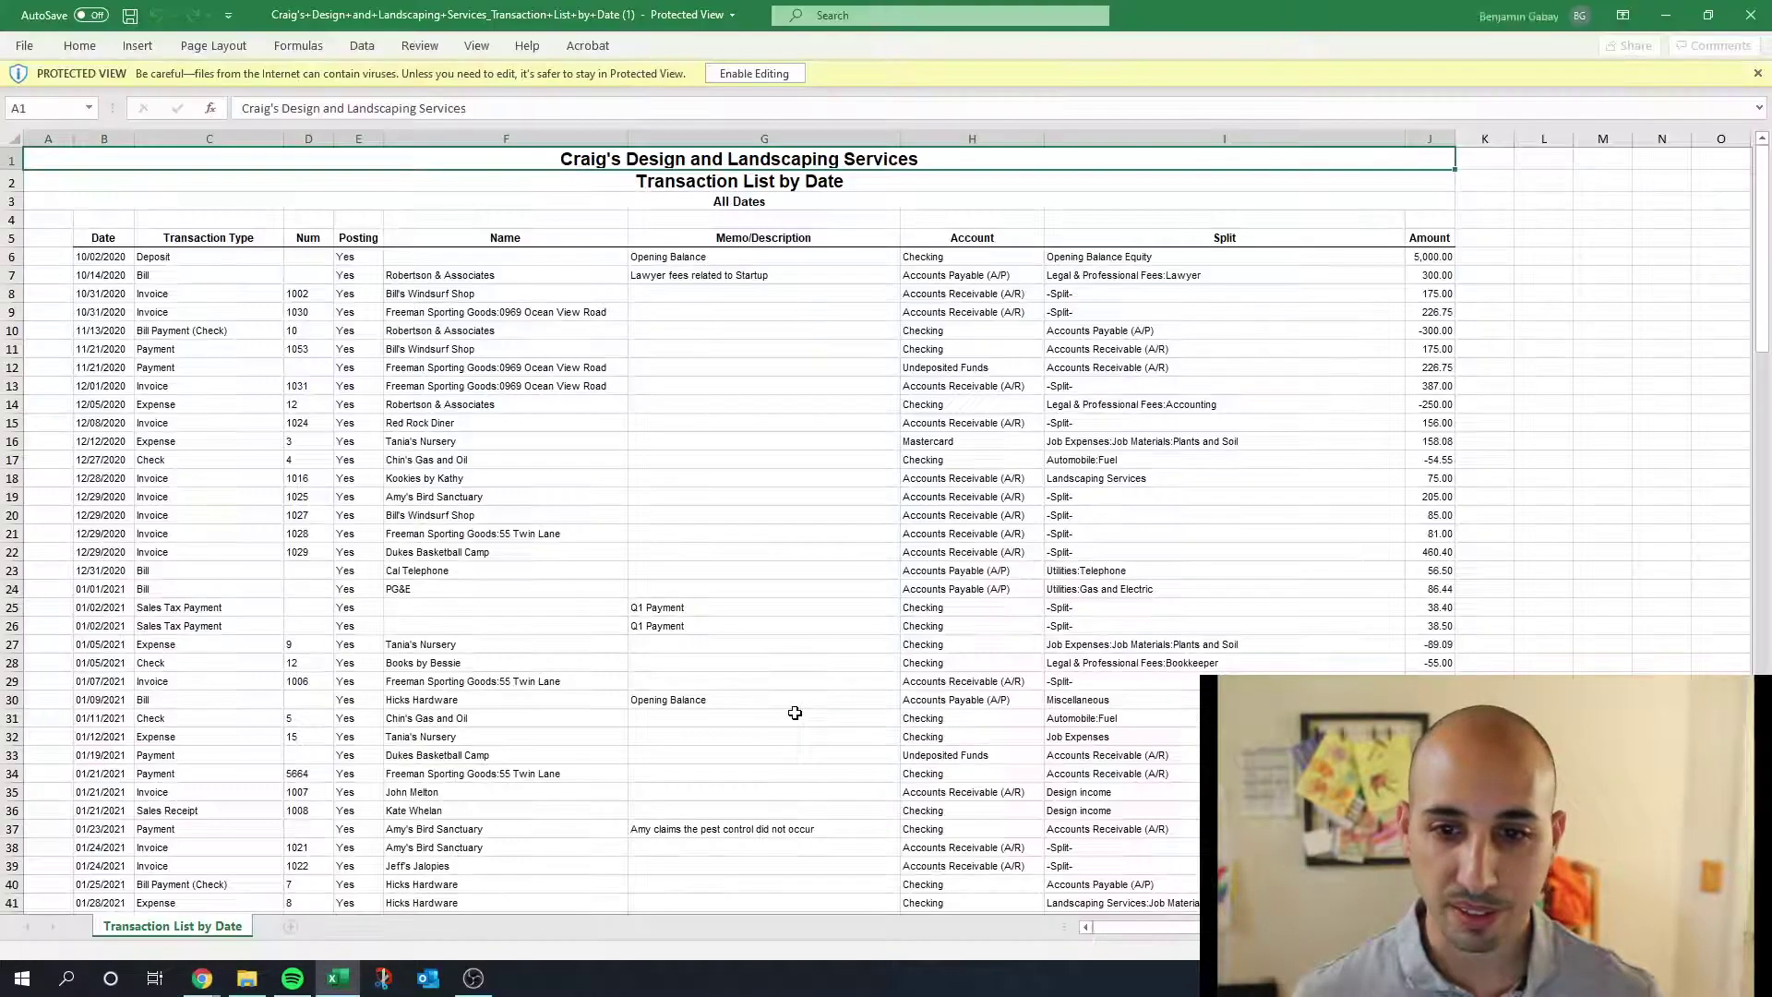
left_click(754, 74)
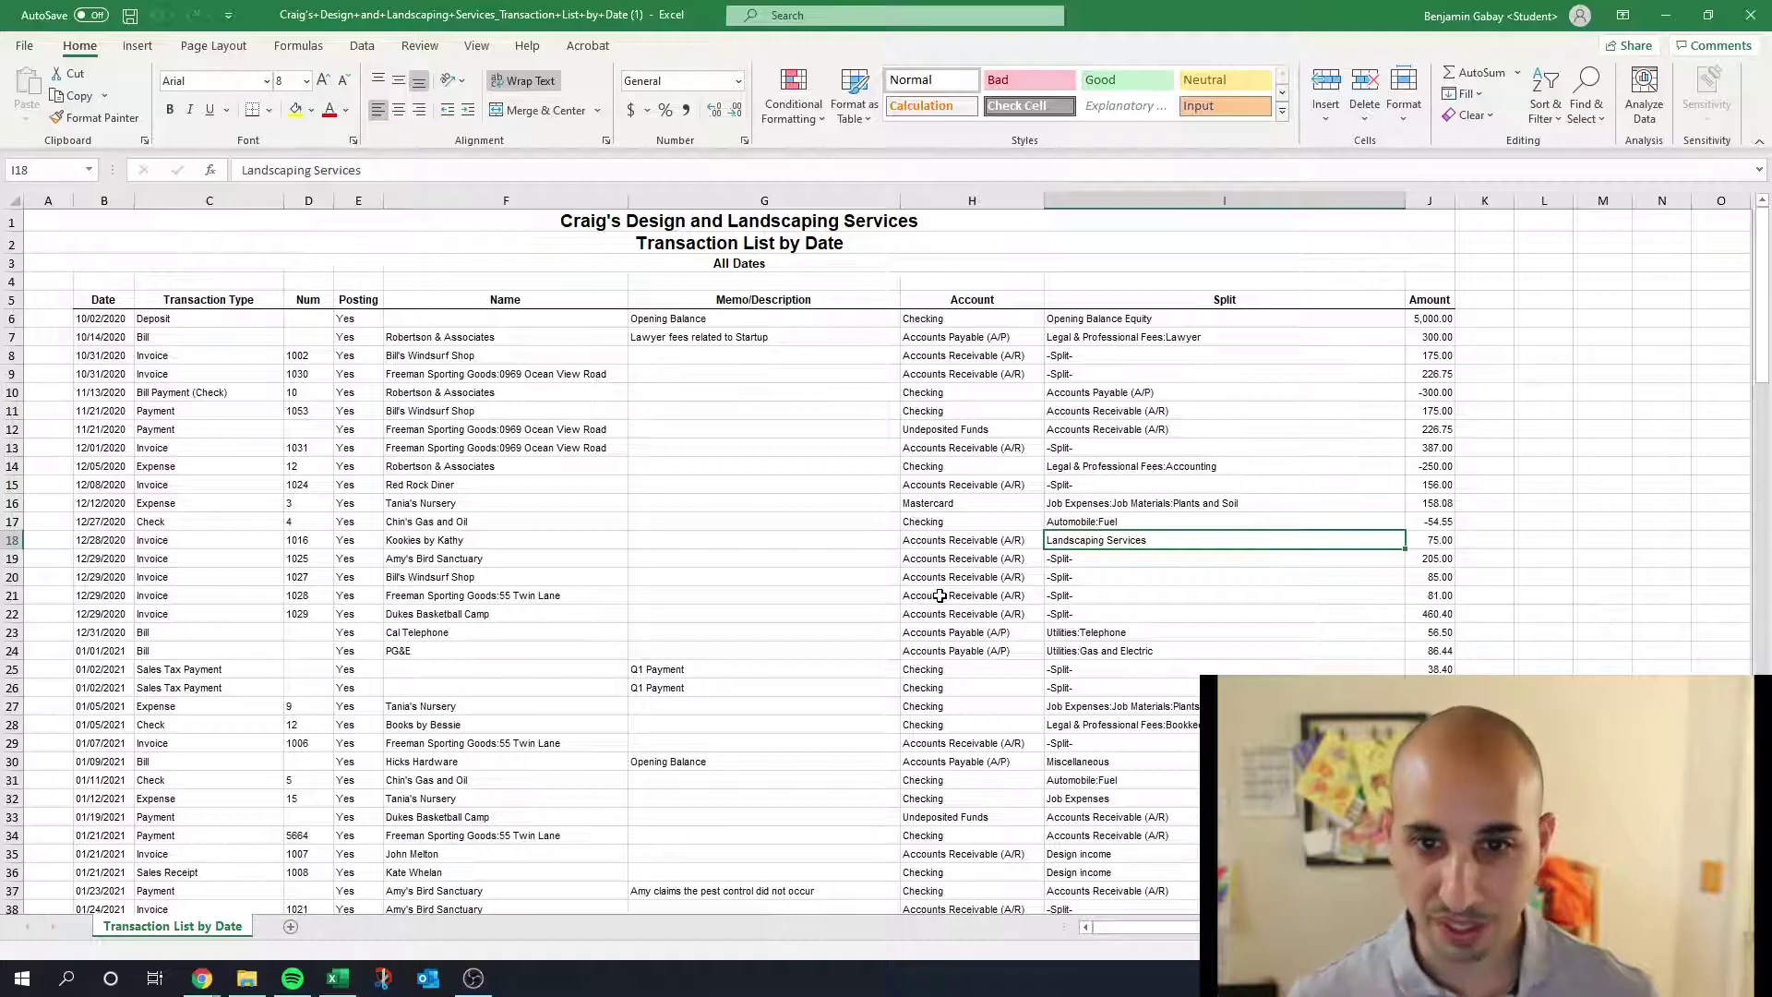
scroll(454, 532, "down", 2)
scroll(454, 533, "up", 2)
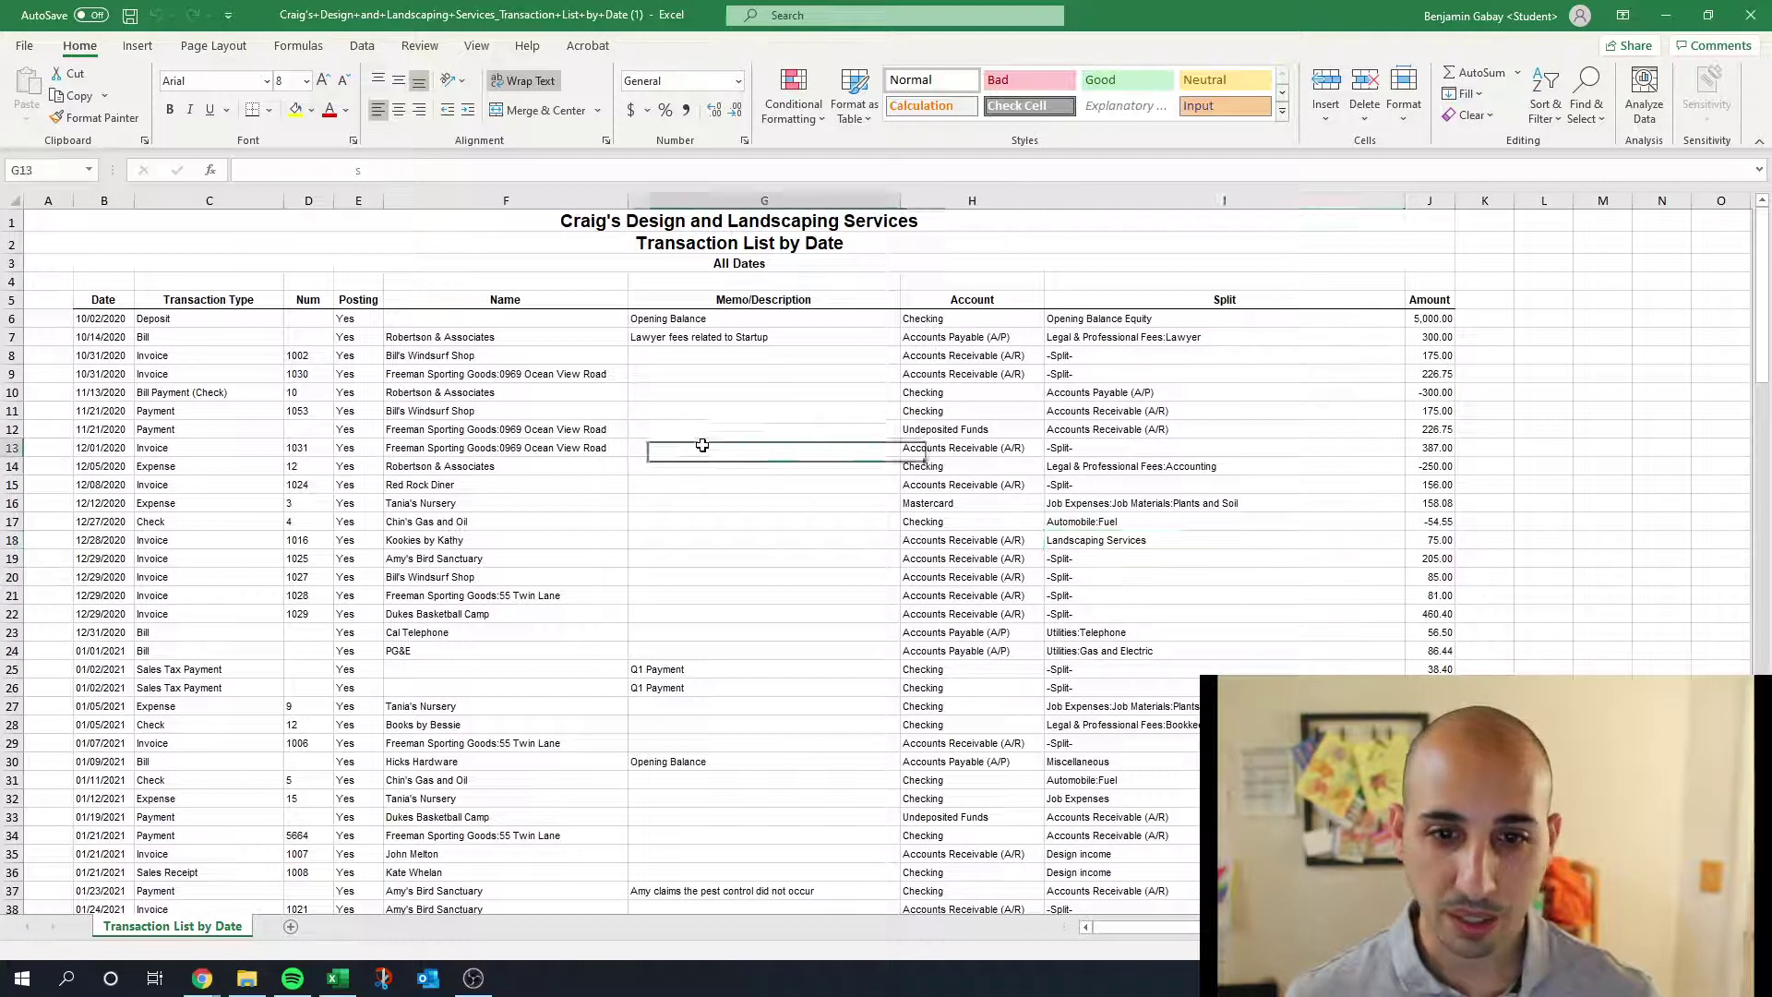
- From a cell in the data, start a PivotTable on range $B$5:$J$146 in a new worksheet
left_click_drag(468, 490, 642, 545)
left_click(455, 601)
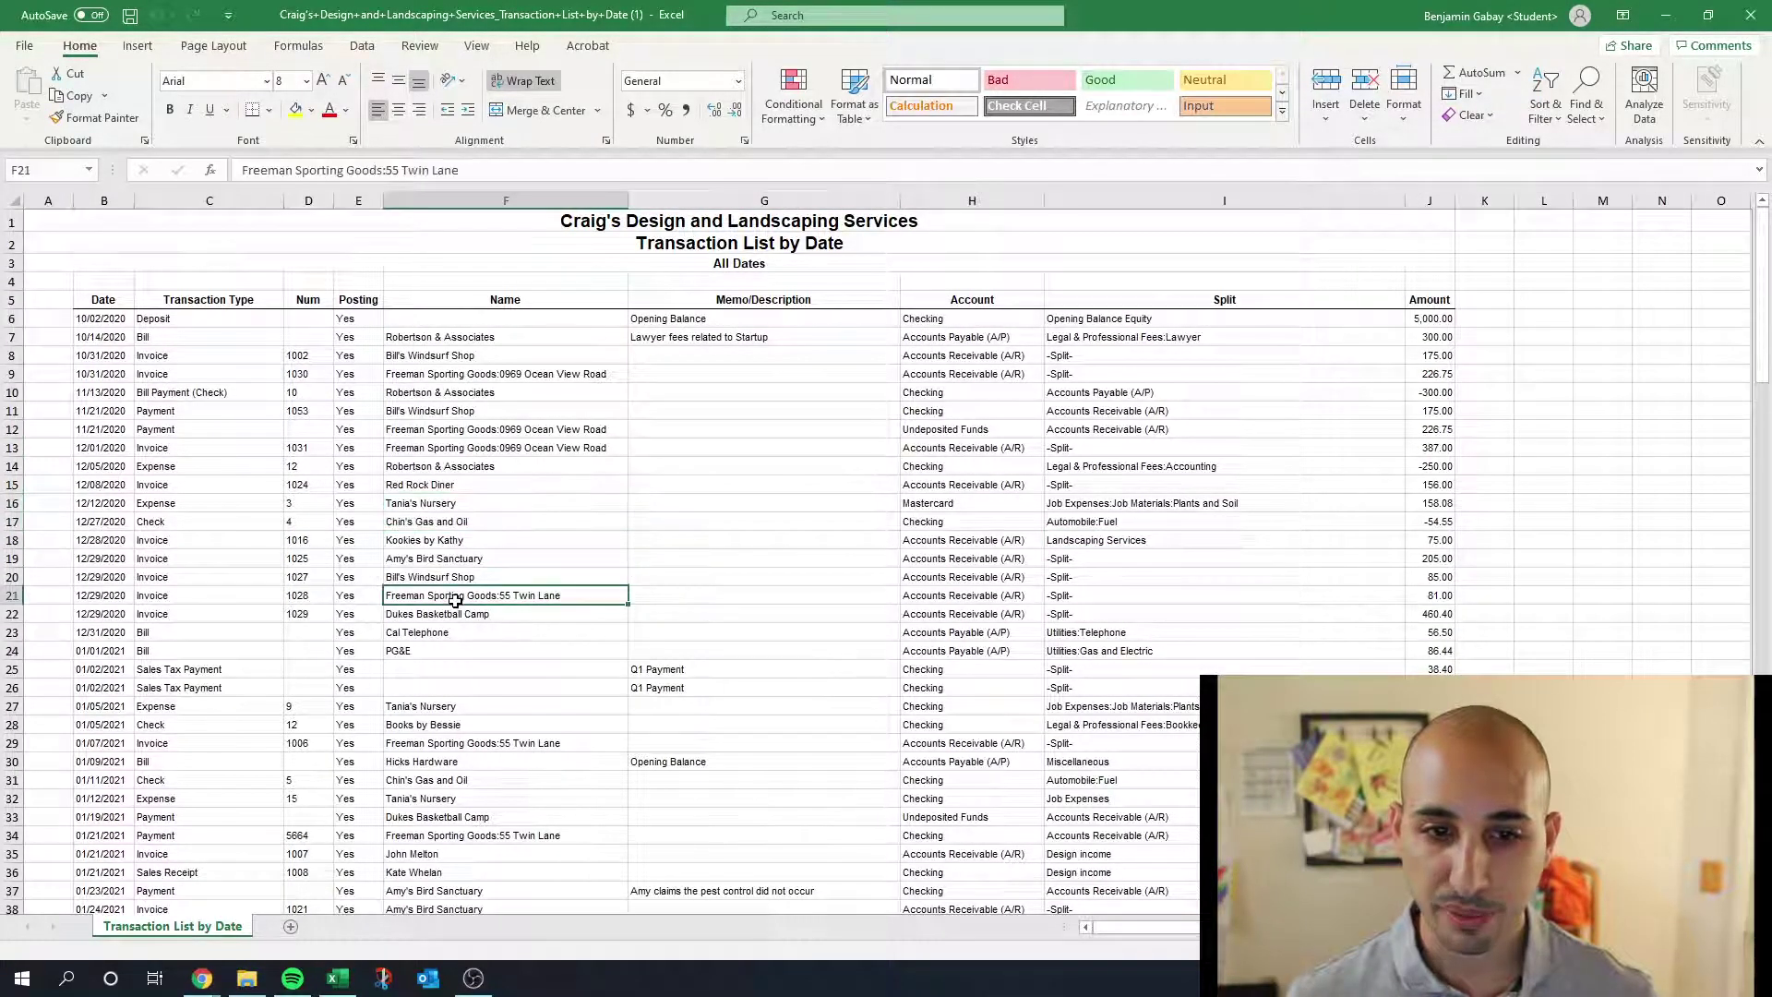
left_click(137, 46)
left_click(34, 92)
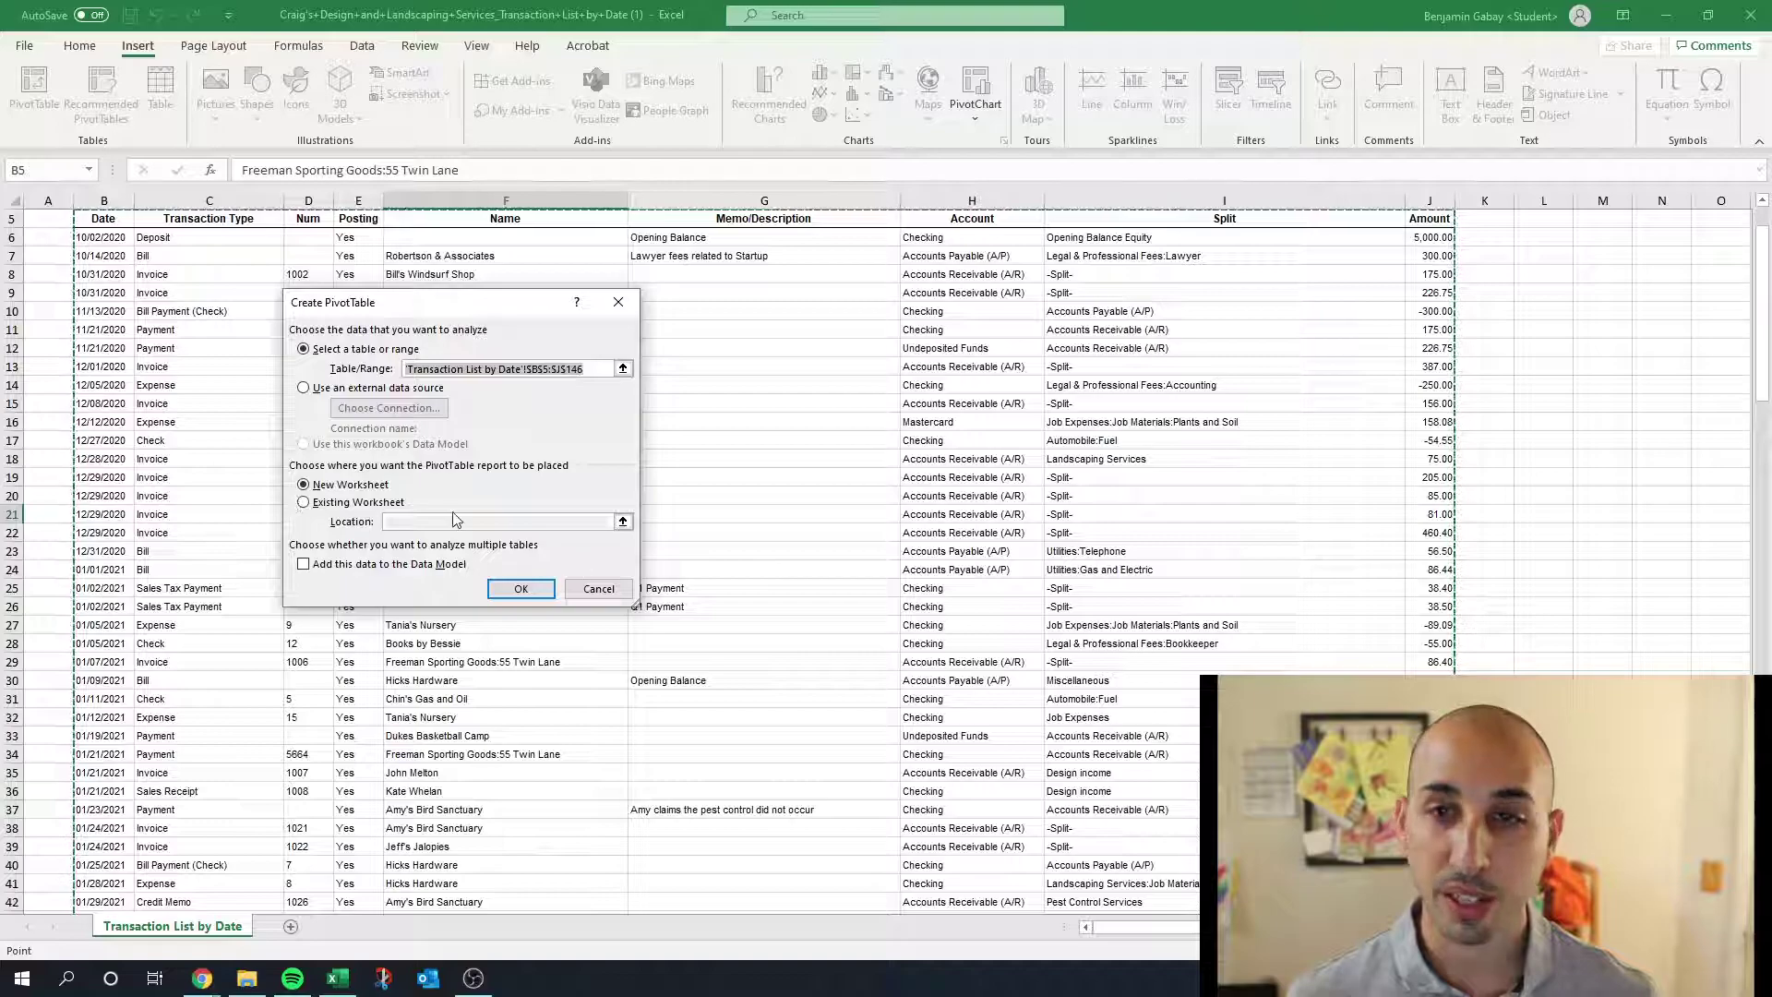
- Create the pivot on a new sheet summing Amount by Name, with Split accounts nested under each name
left_click(503, 584)
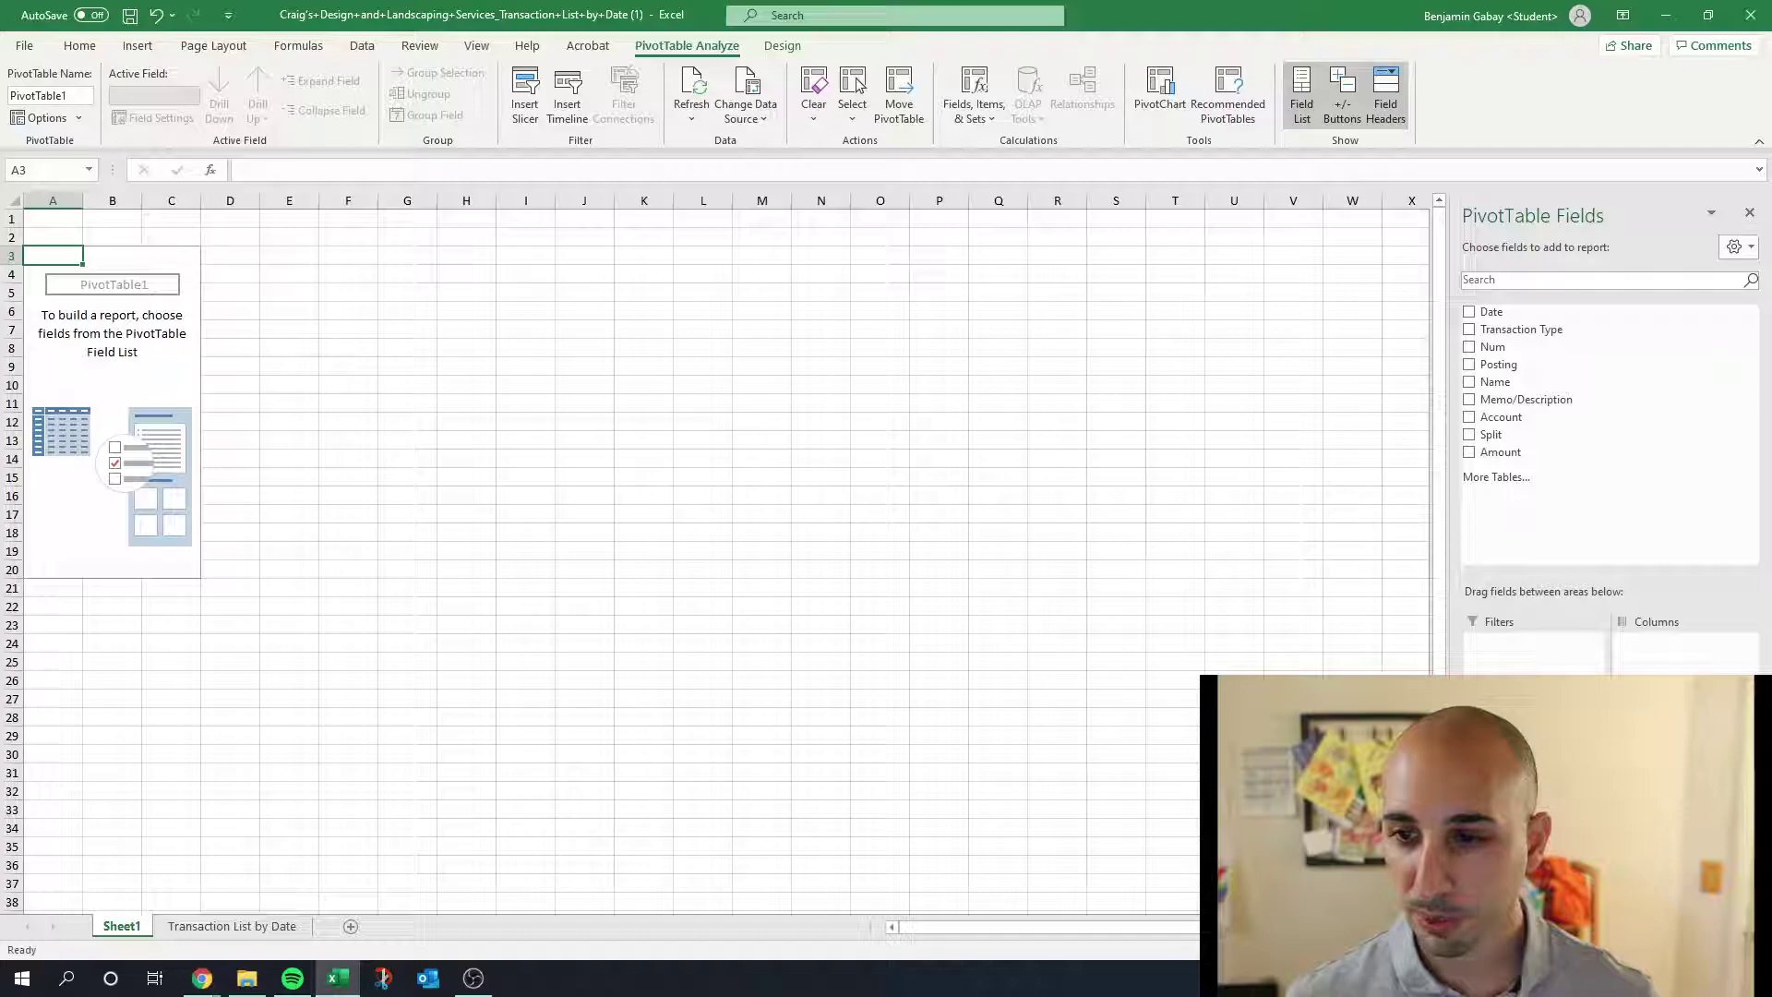
left_click(1470, 452)
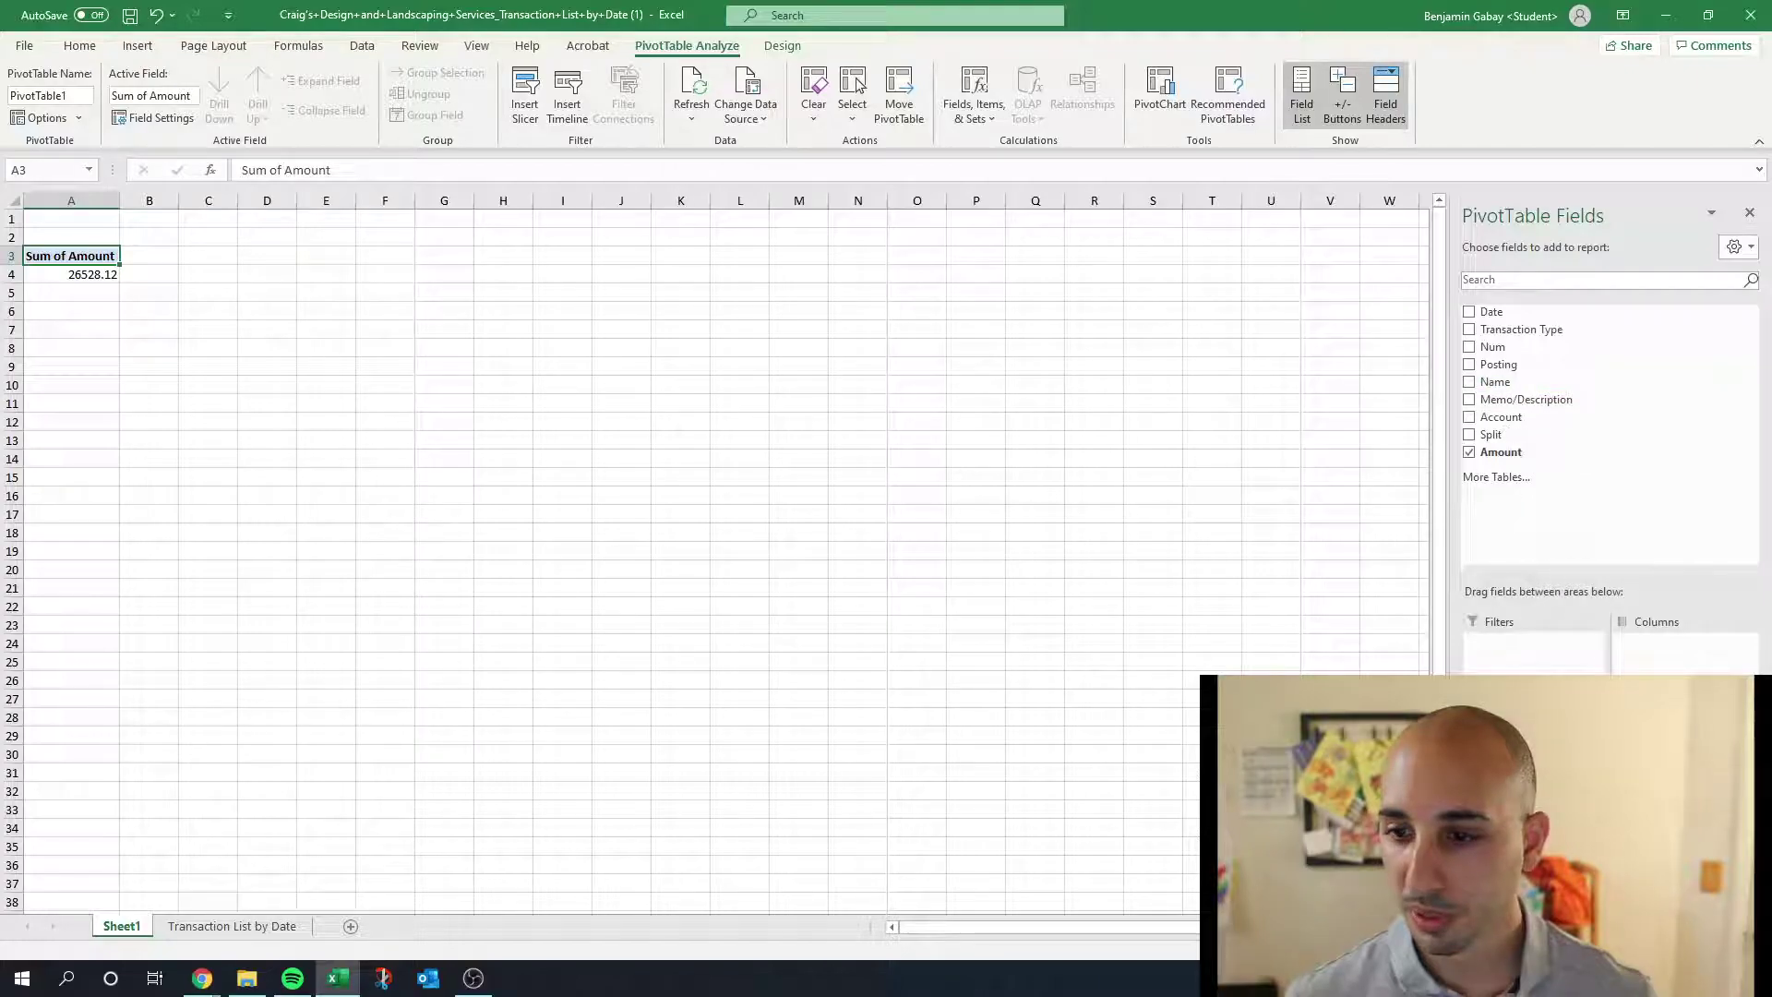
left_click(1470, 382)
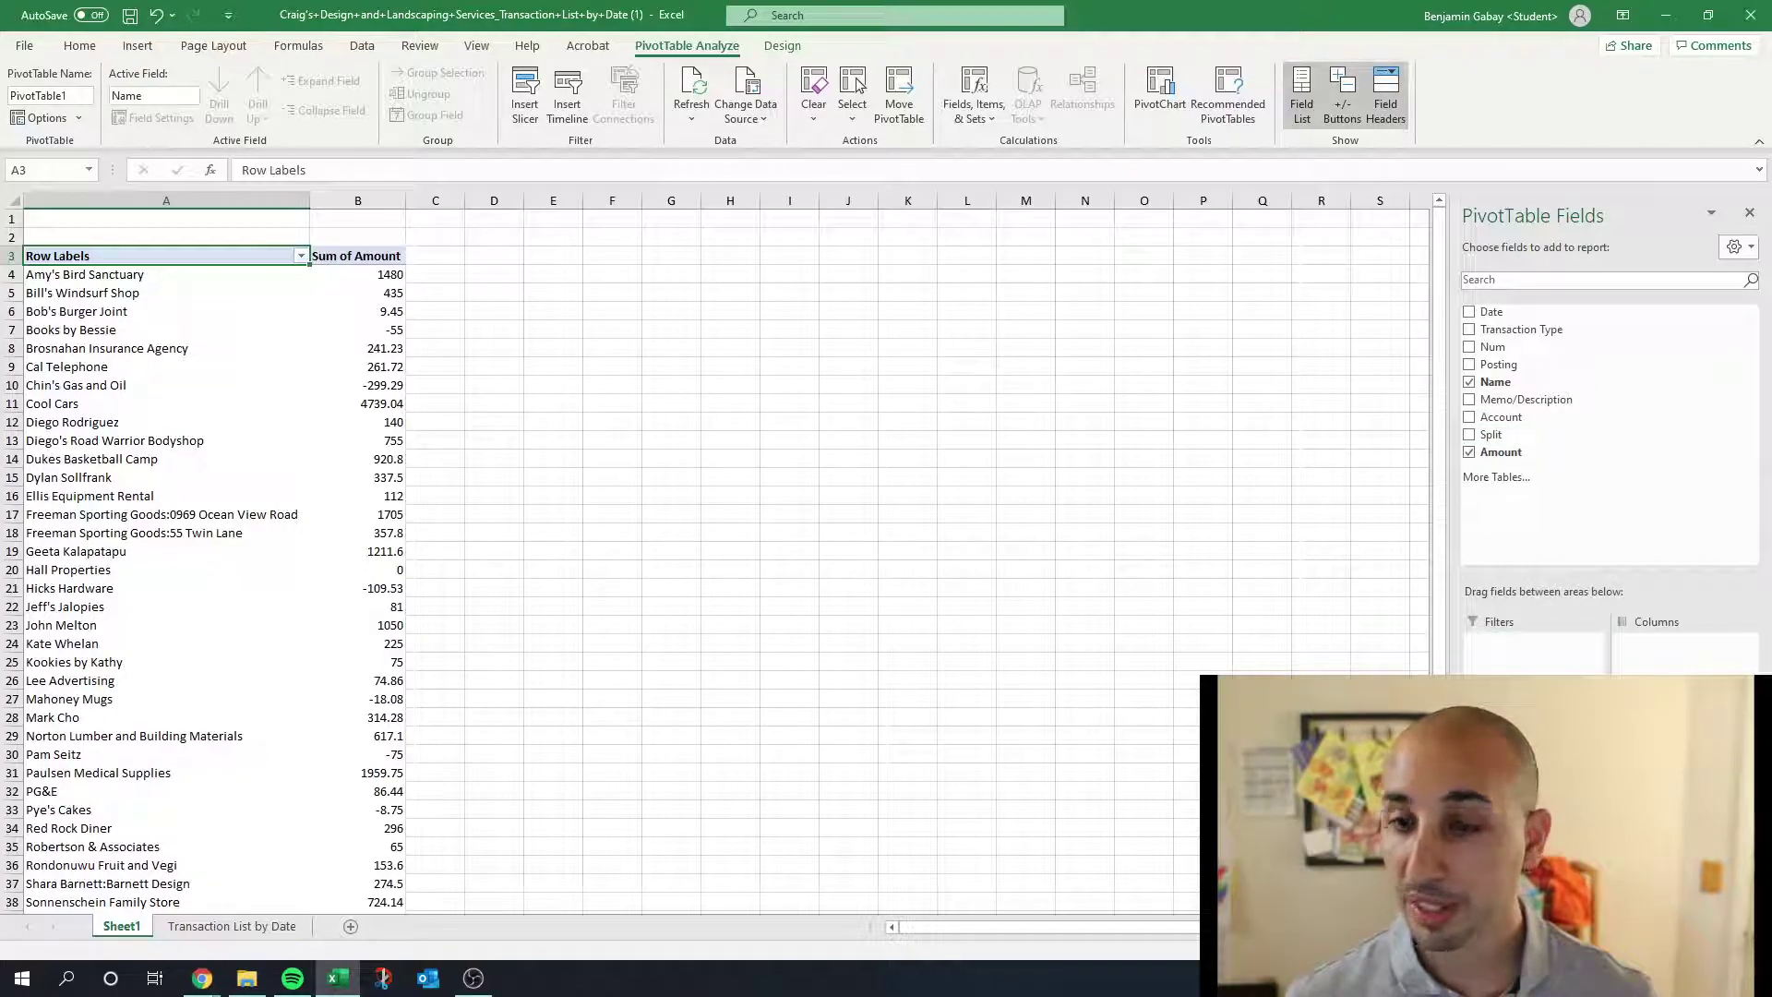
left_click(1469, 434)
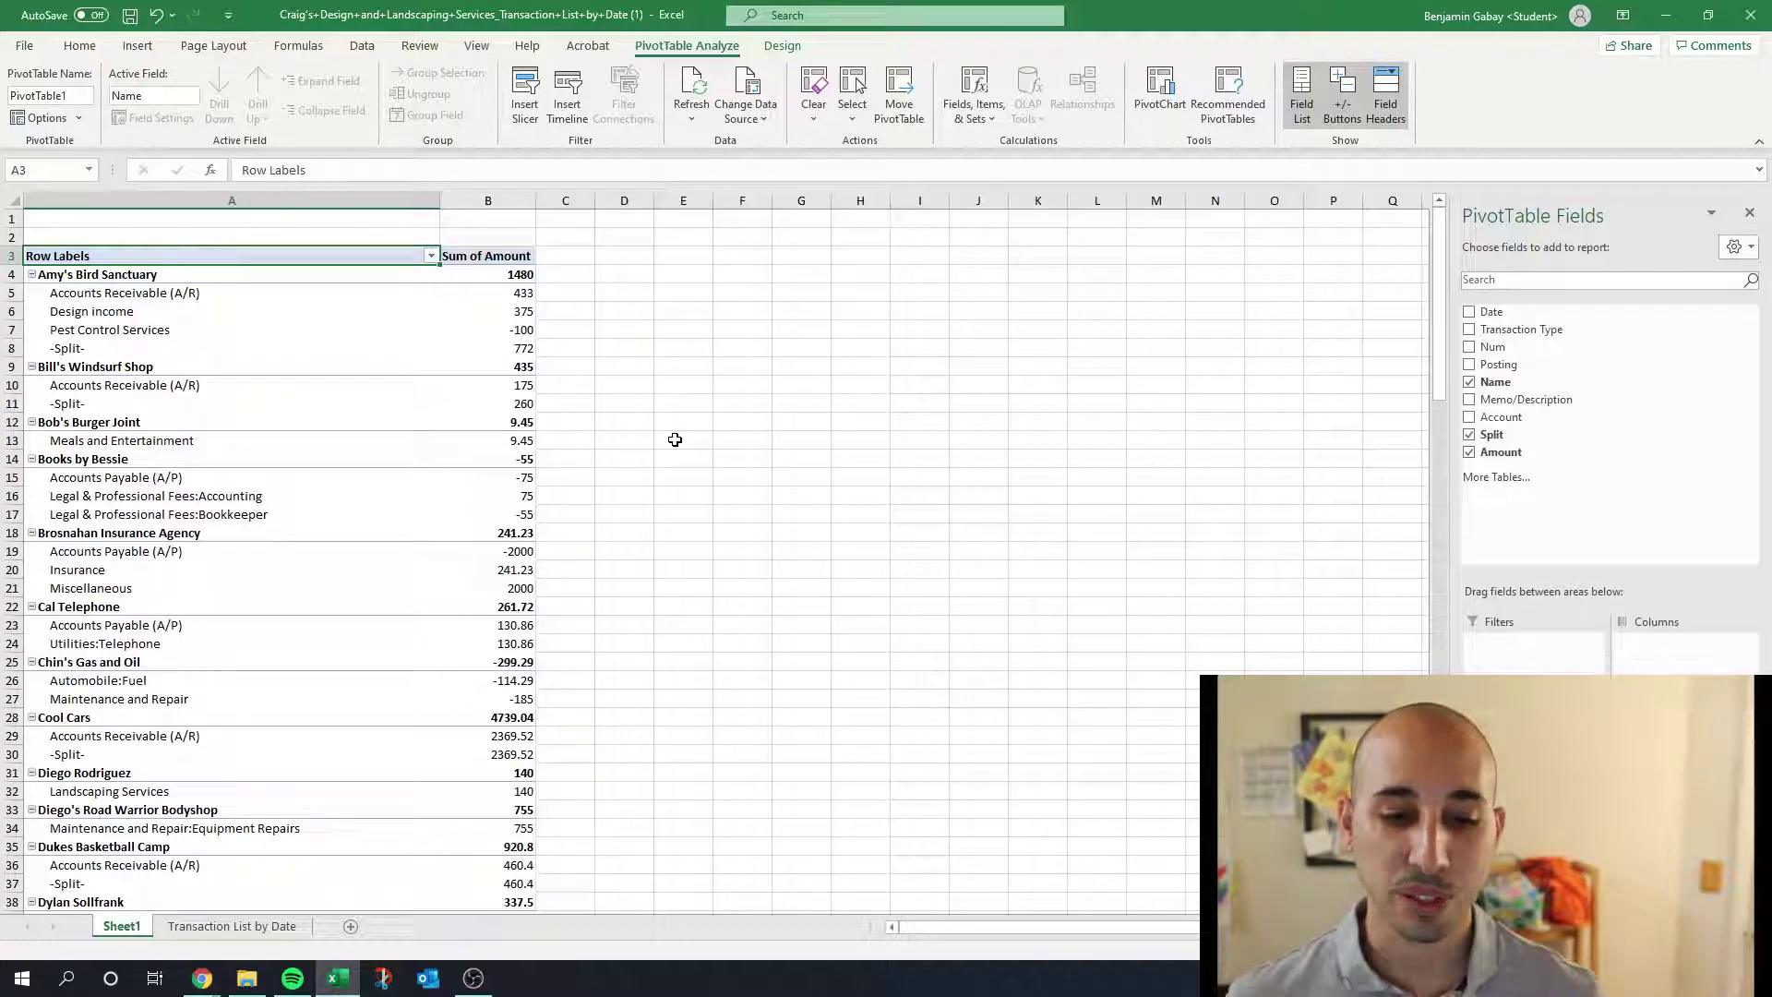
- Inspect the dates and their number format in column B of the Transaction List by Date sheet
left_click(294, 927)
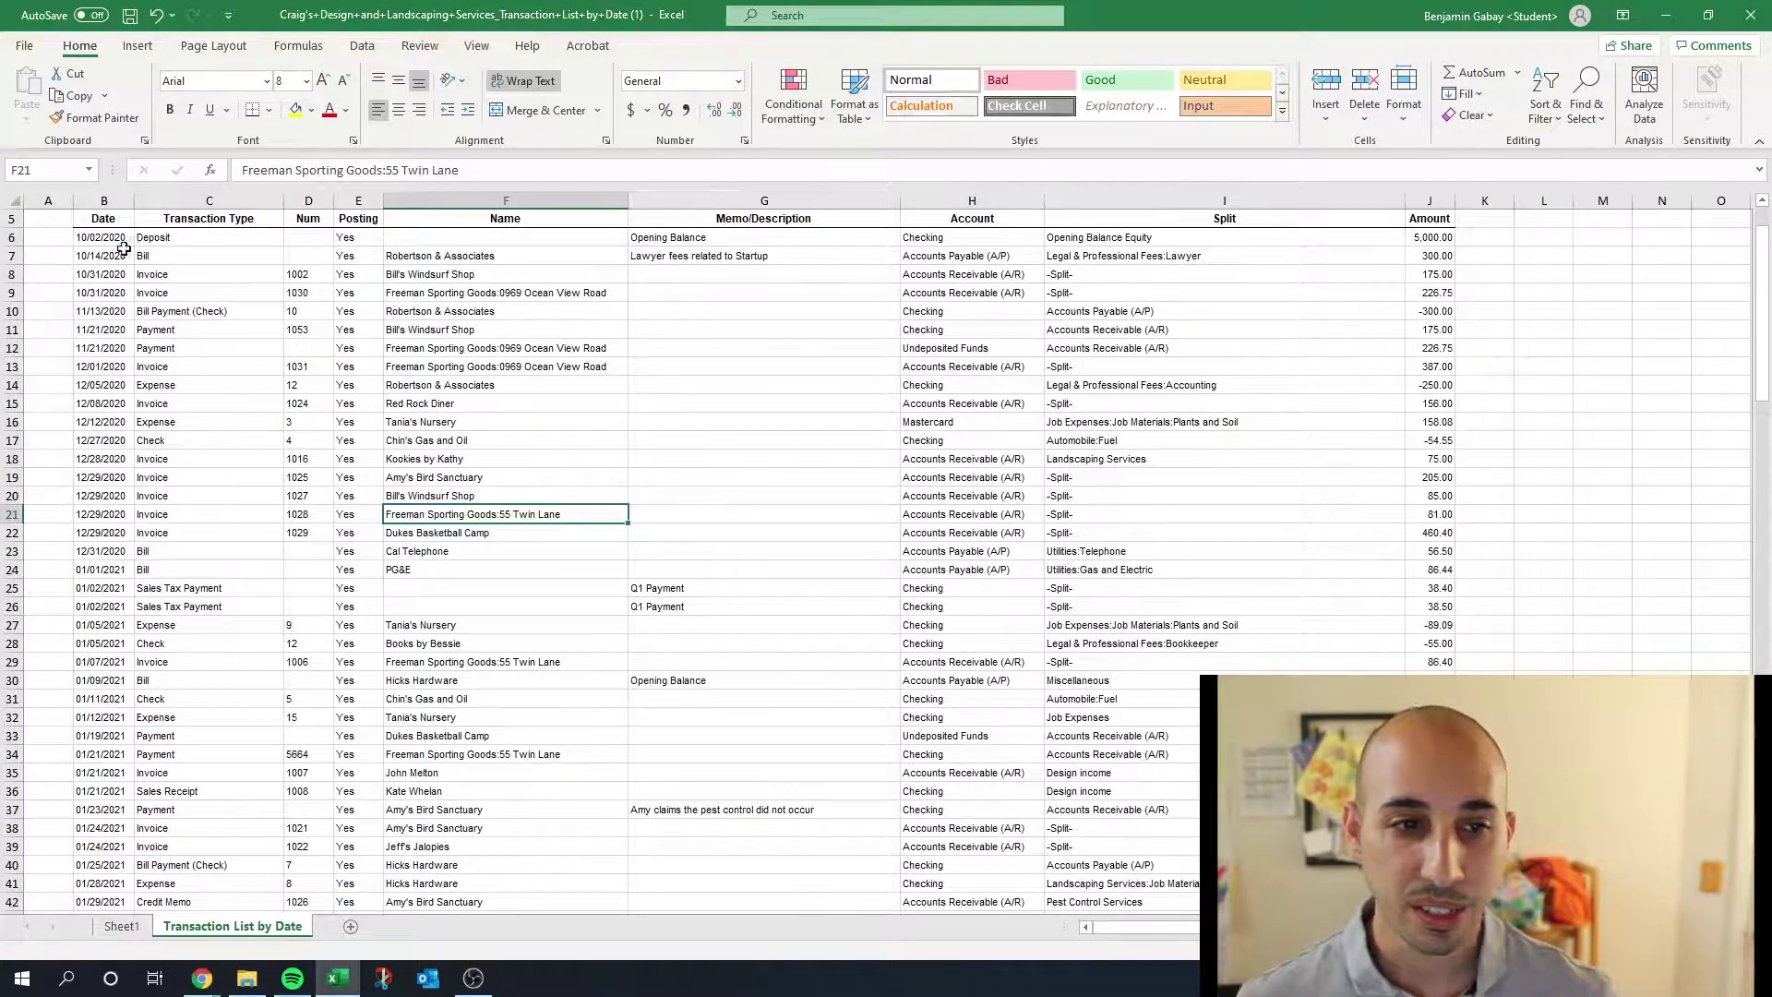
left_click(122, 253)
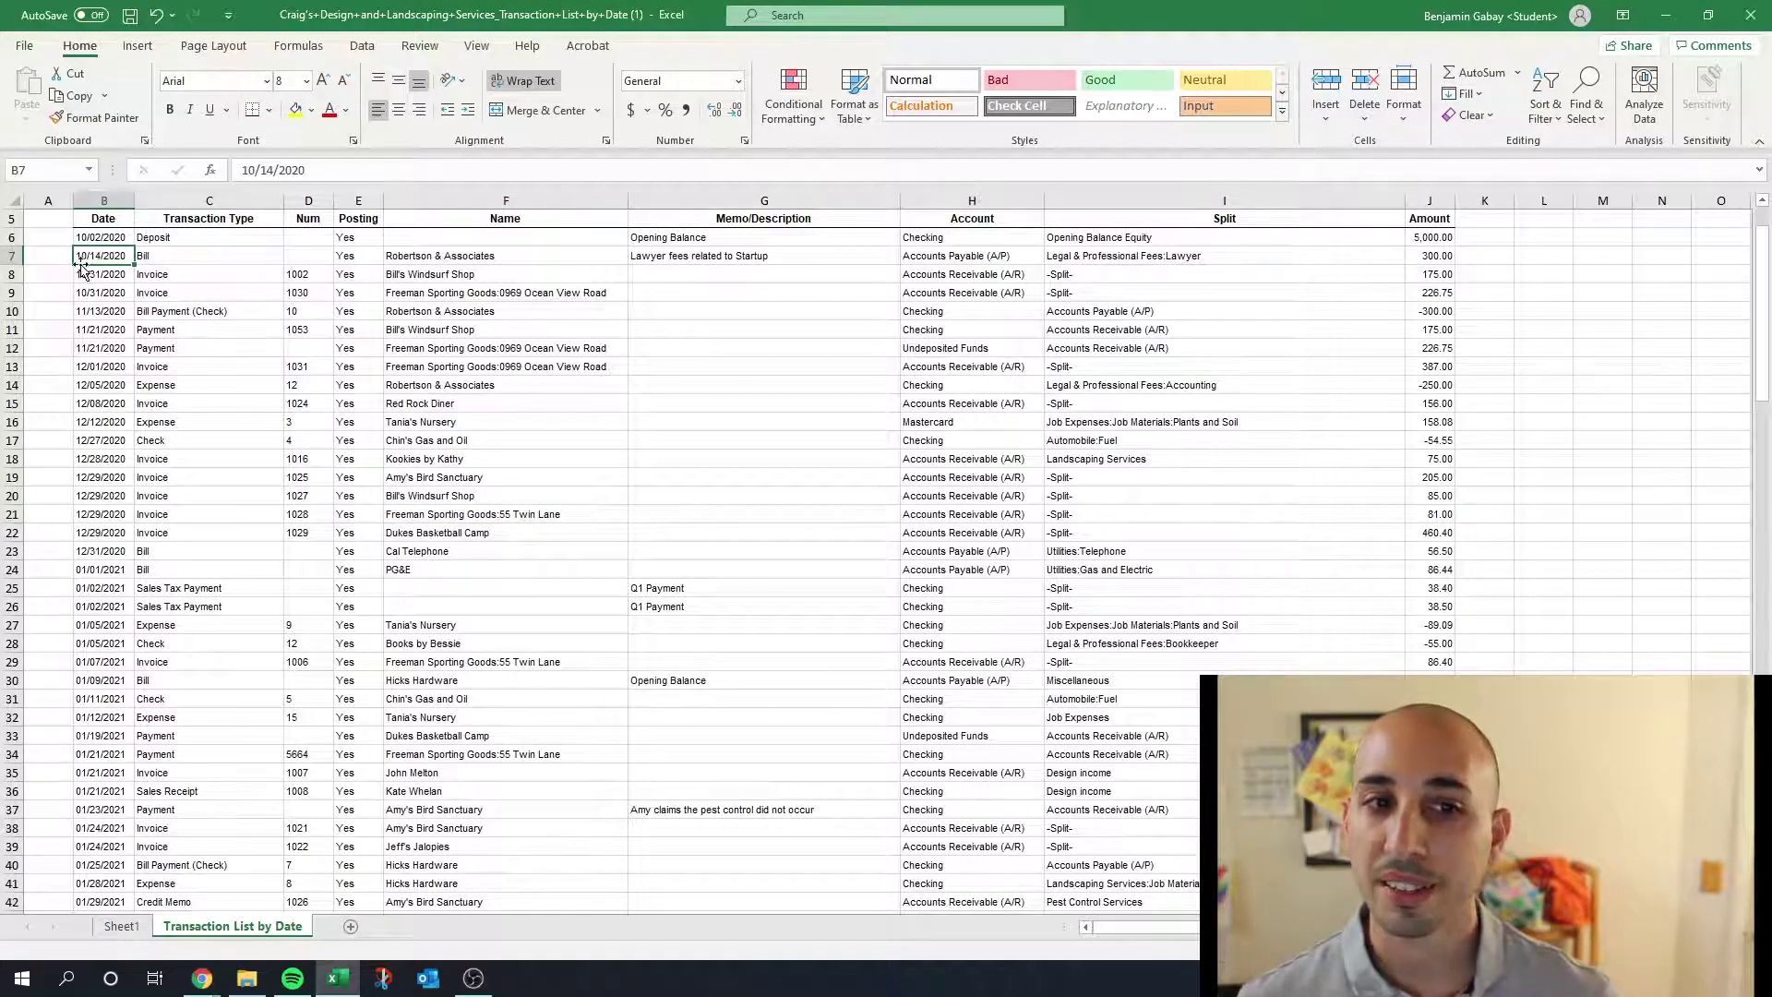
left_click(101, 292)
left_click(101, 367)
left_click(102, 422)
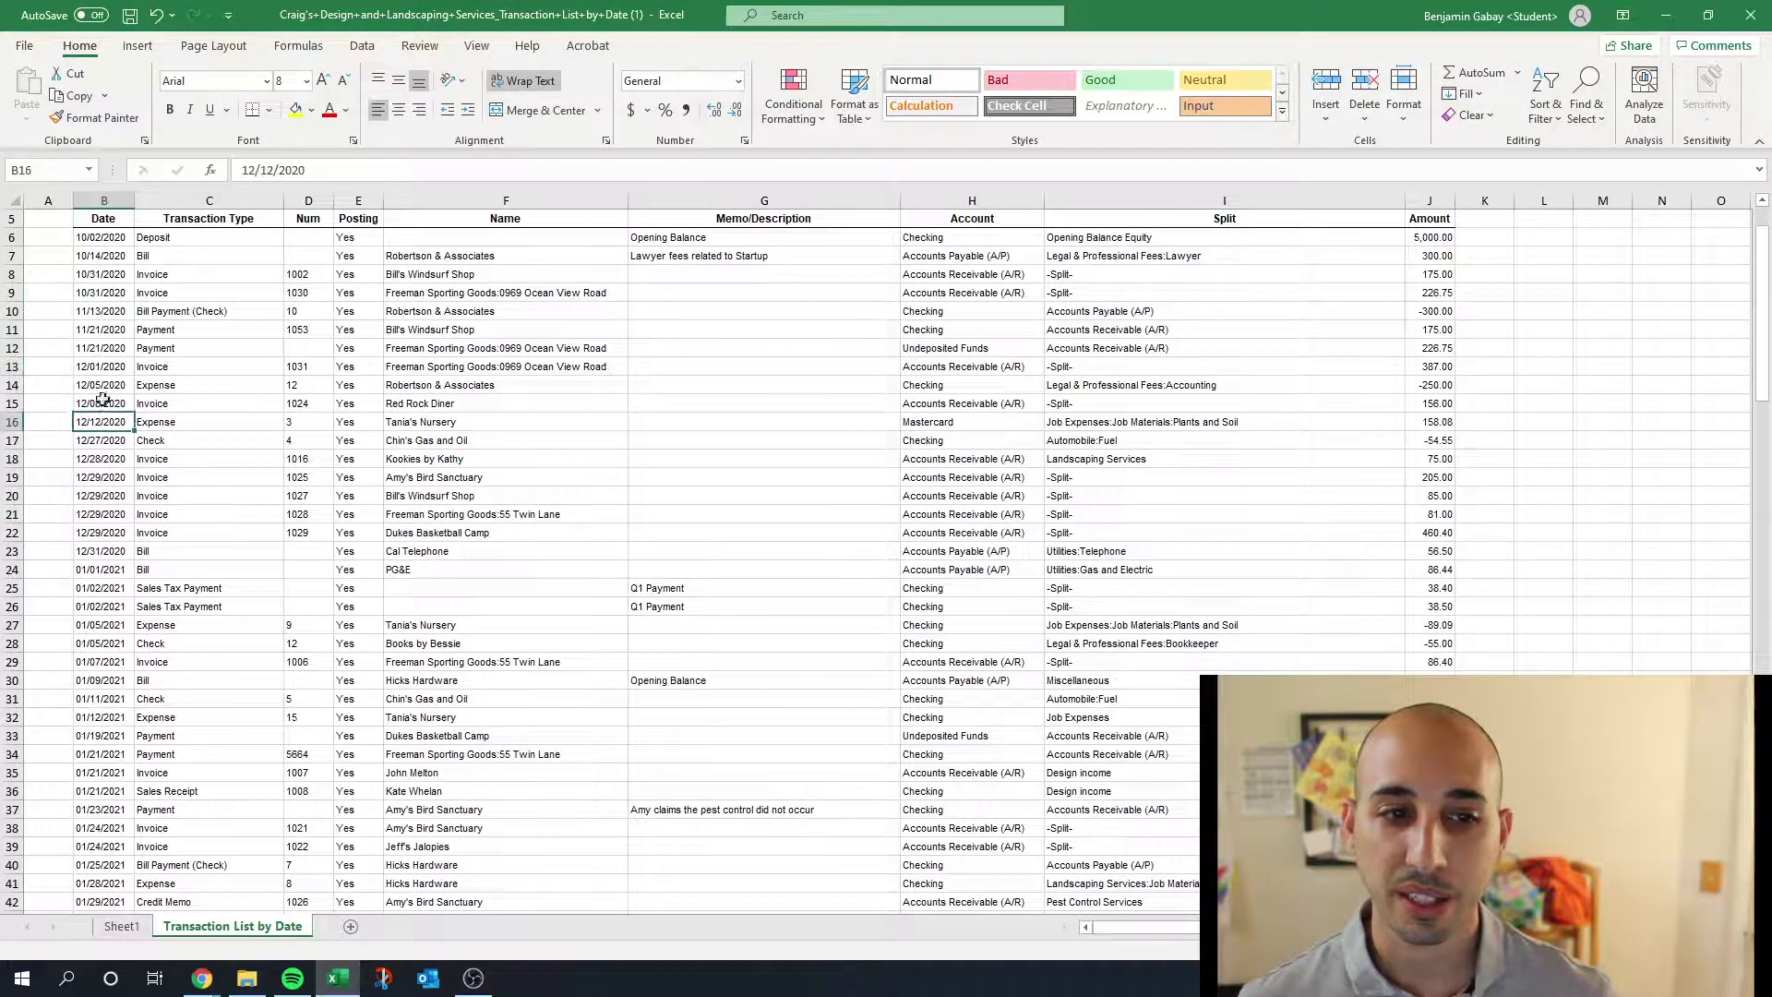
left_click(104, 329)
left_click(103, 384)
left_click(103, 404)
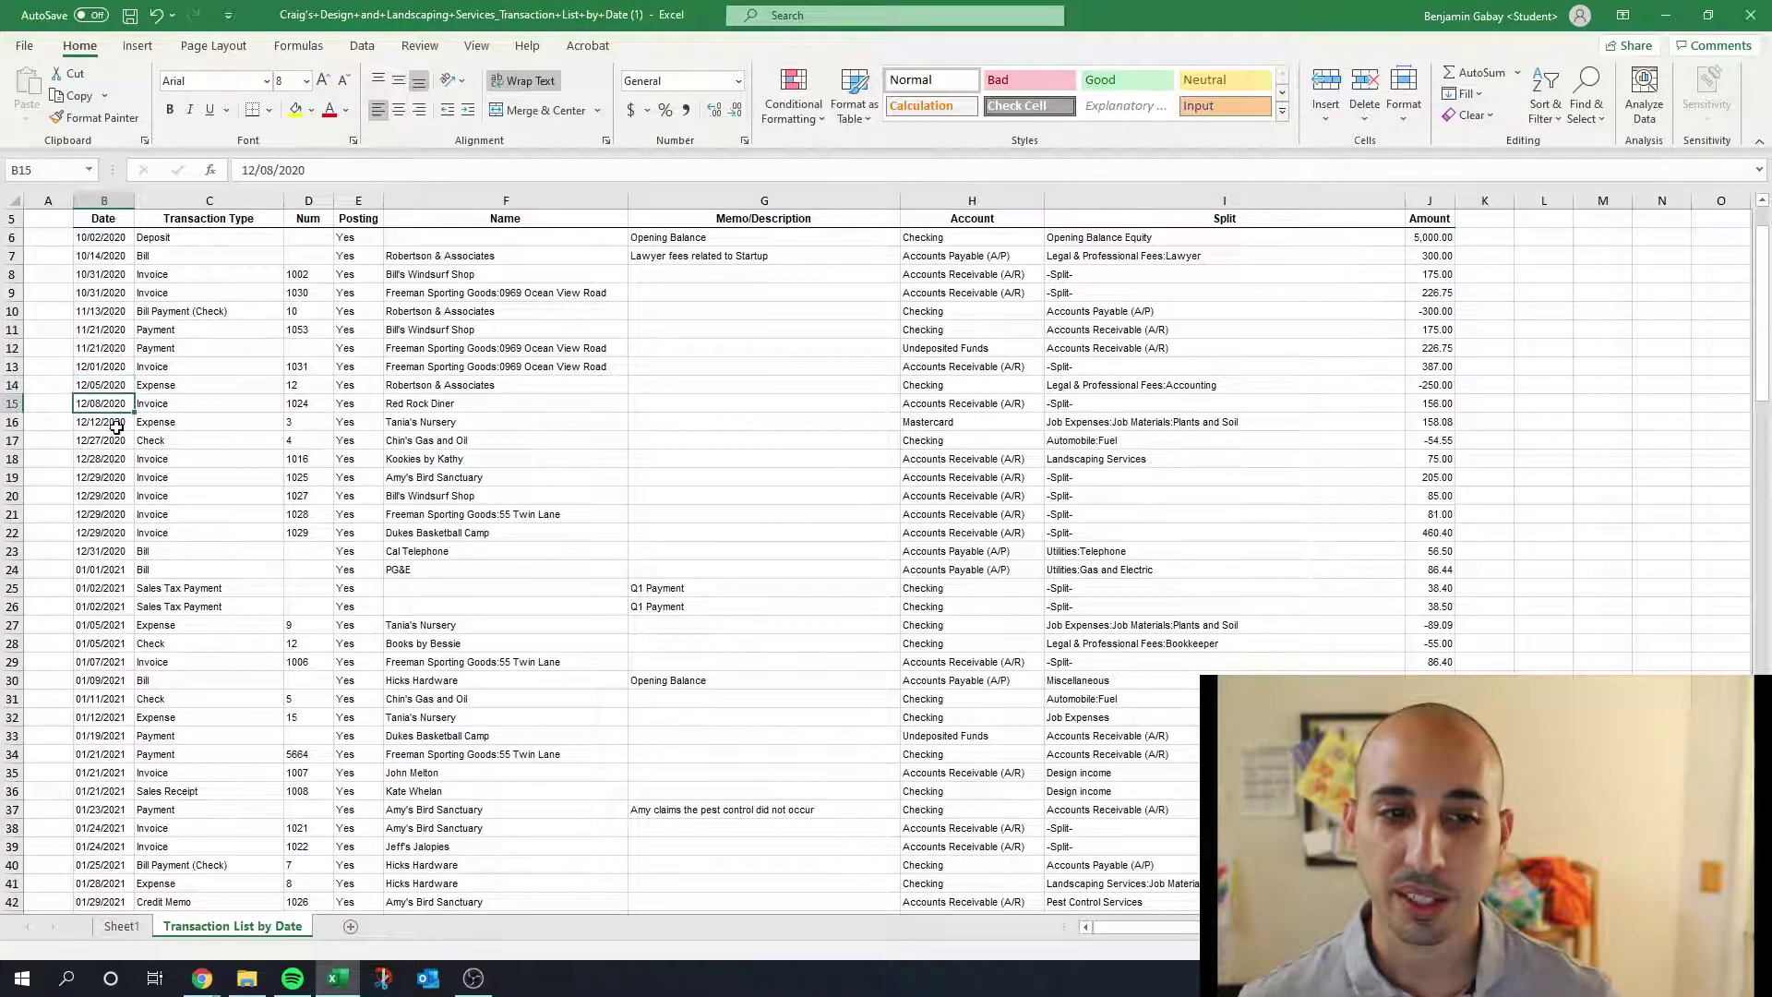
left_click(116, 425)
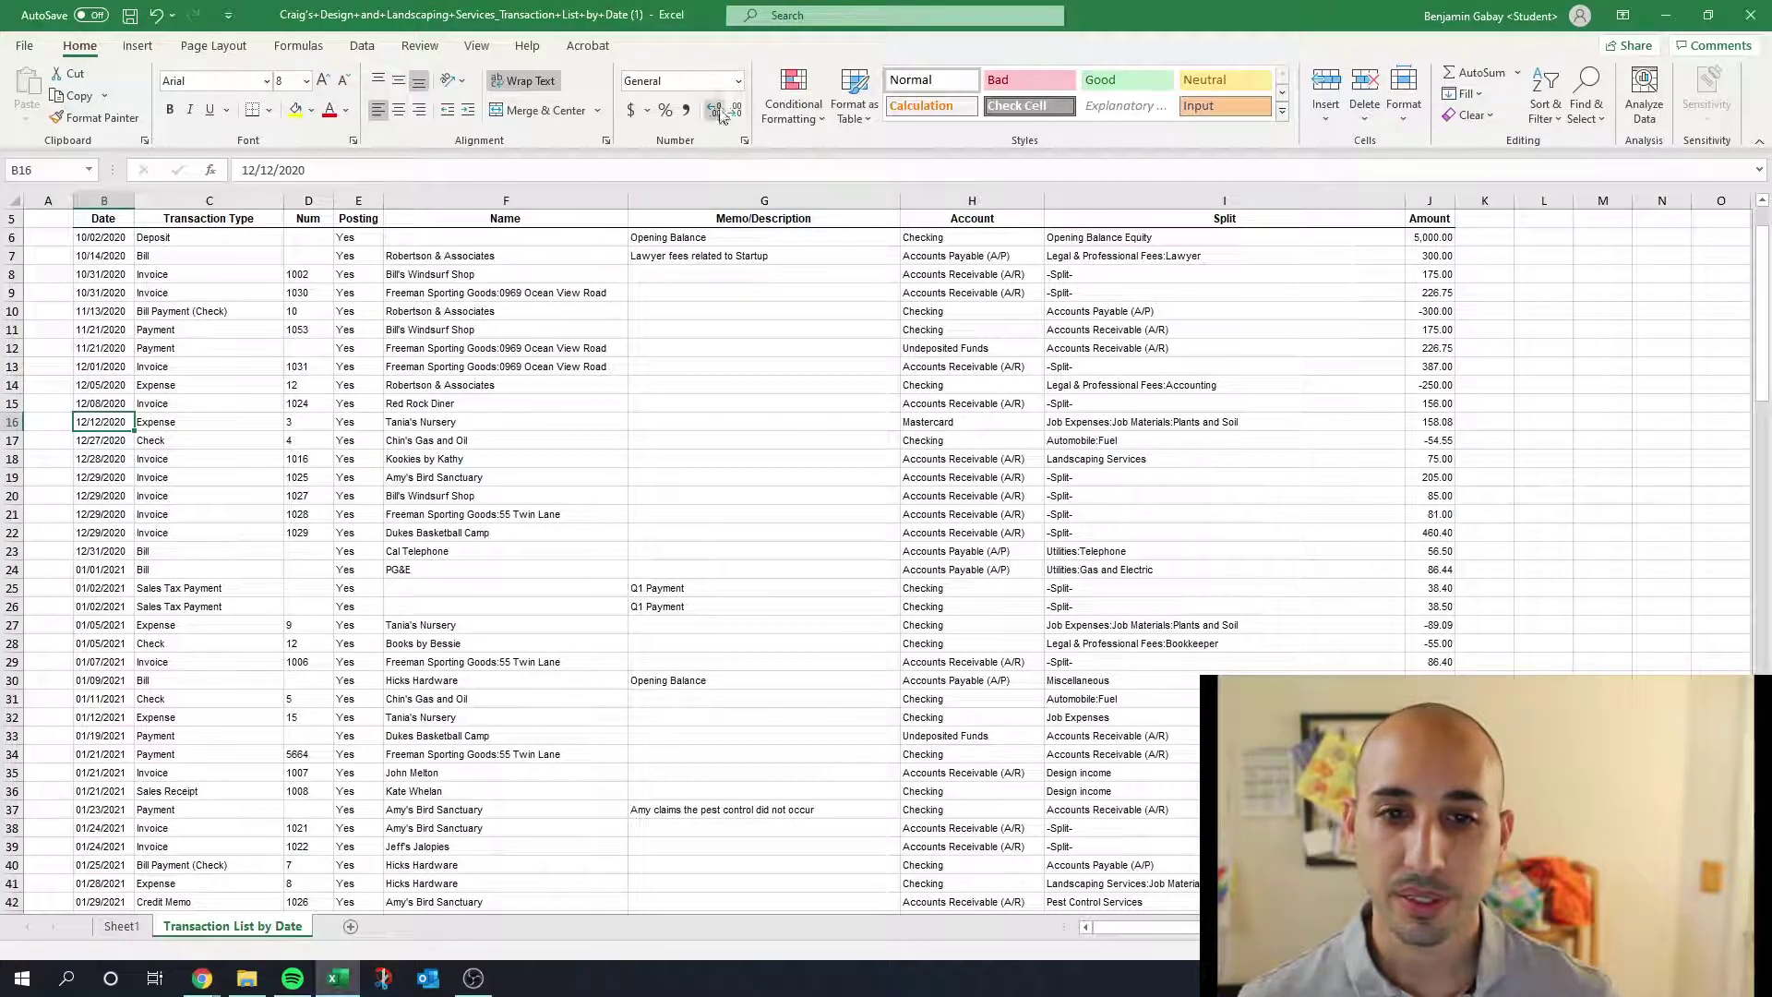
left_click(659, 82)
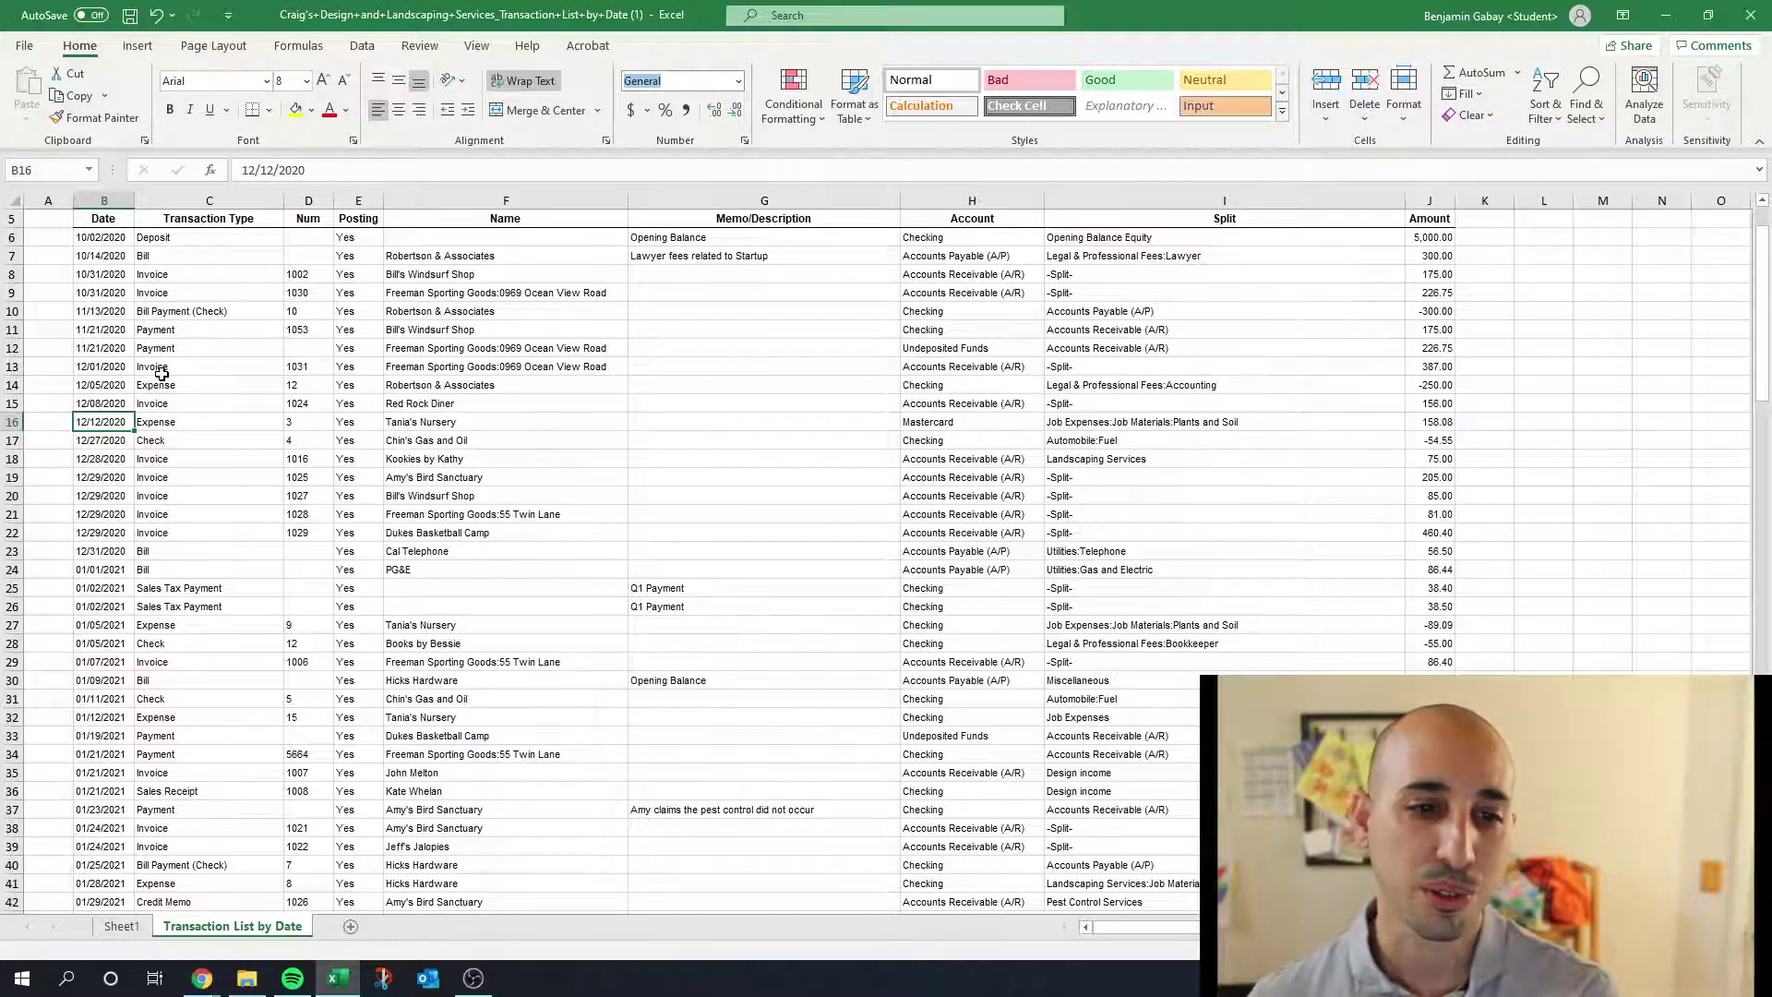
left_click(121, 347)
left_click(122, 520)
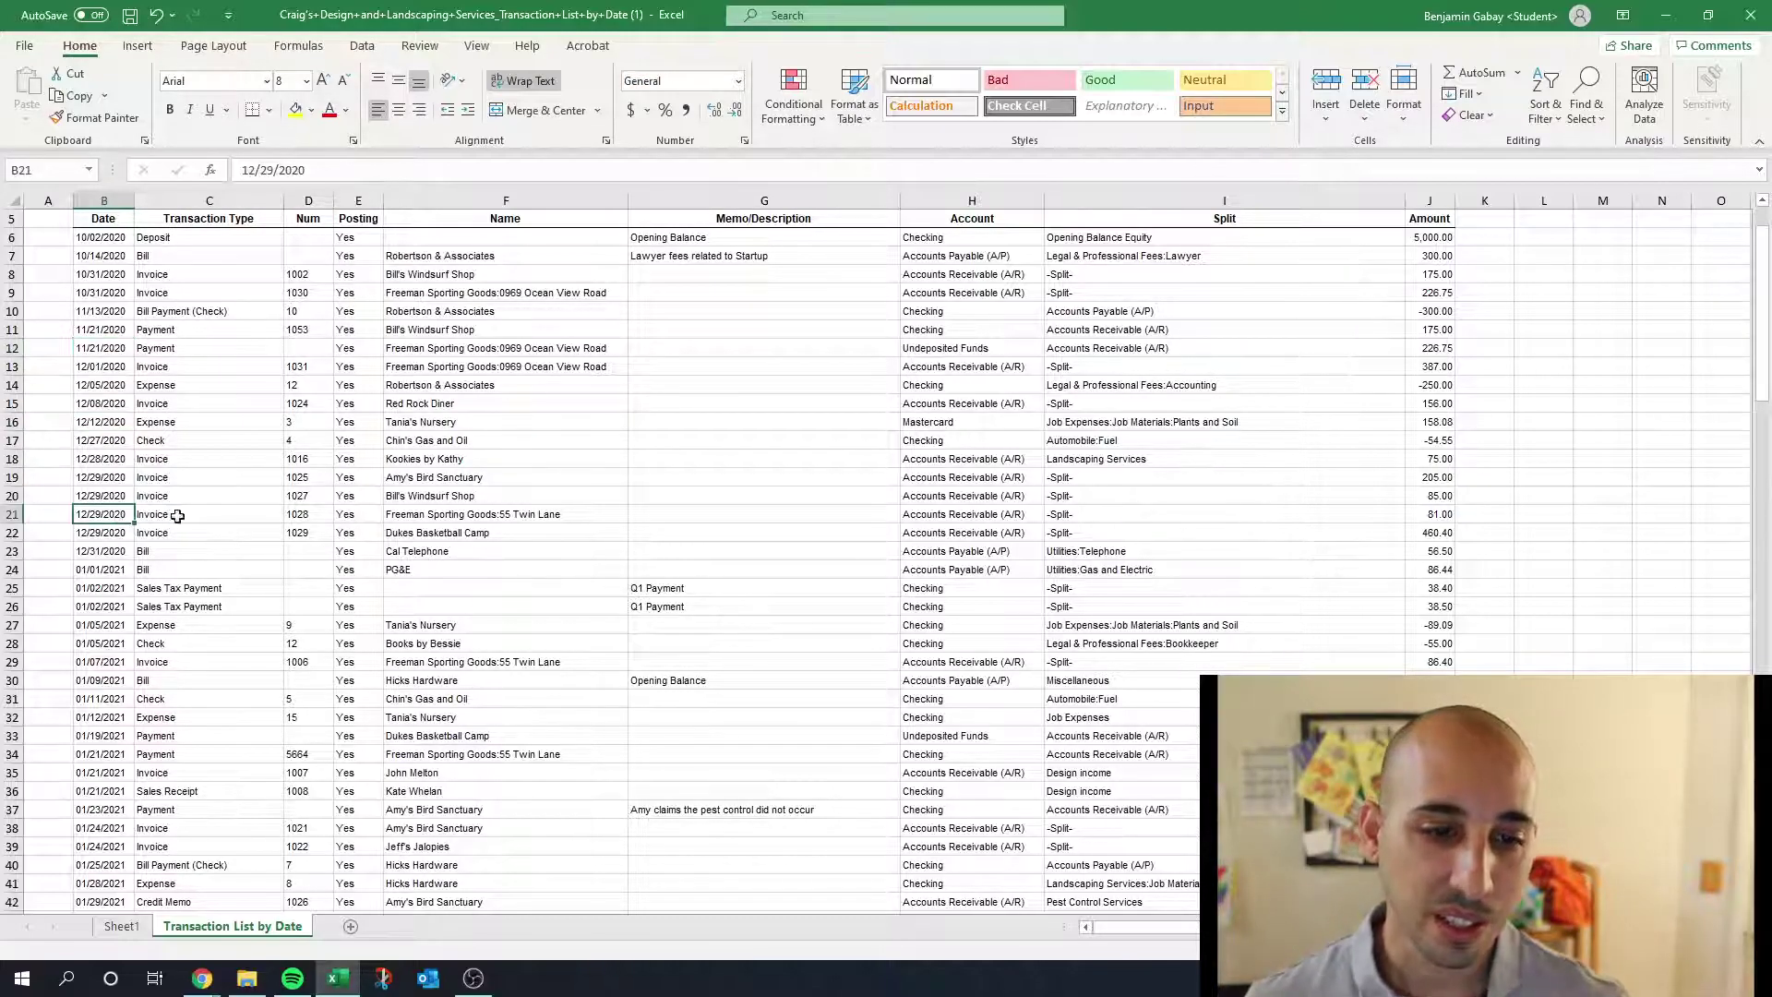
- Compare the 12/28/2020 transactions with the Sheet1 pivot table, ending on the pivot
left_click(123, 928)
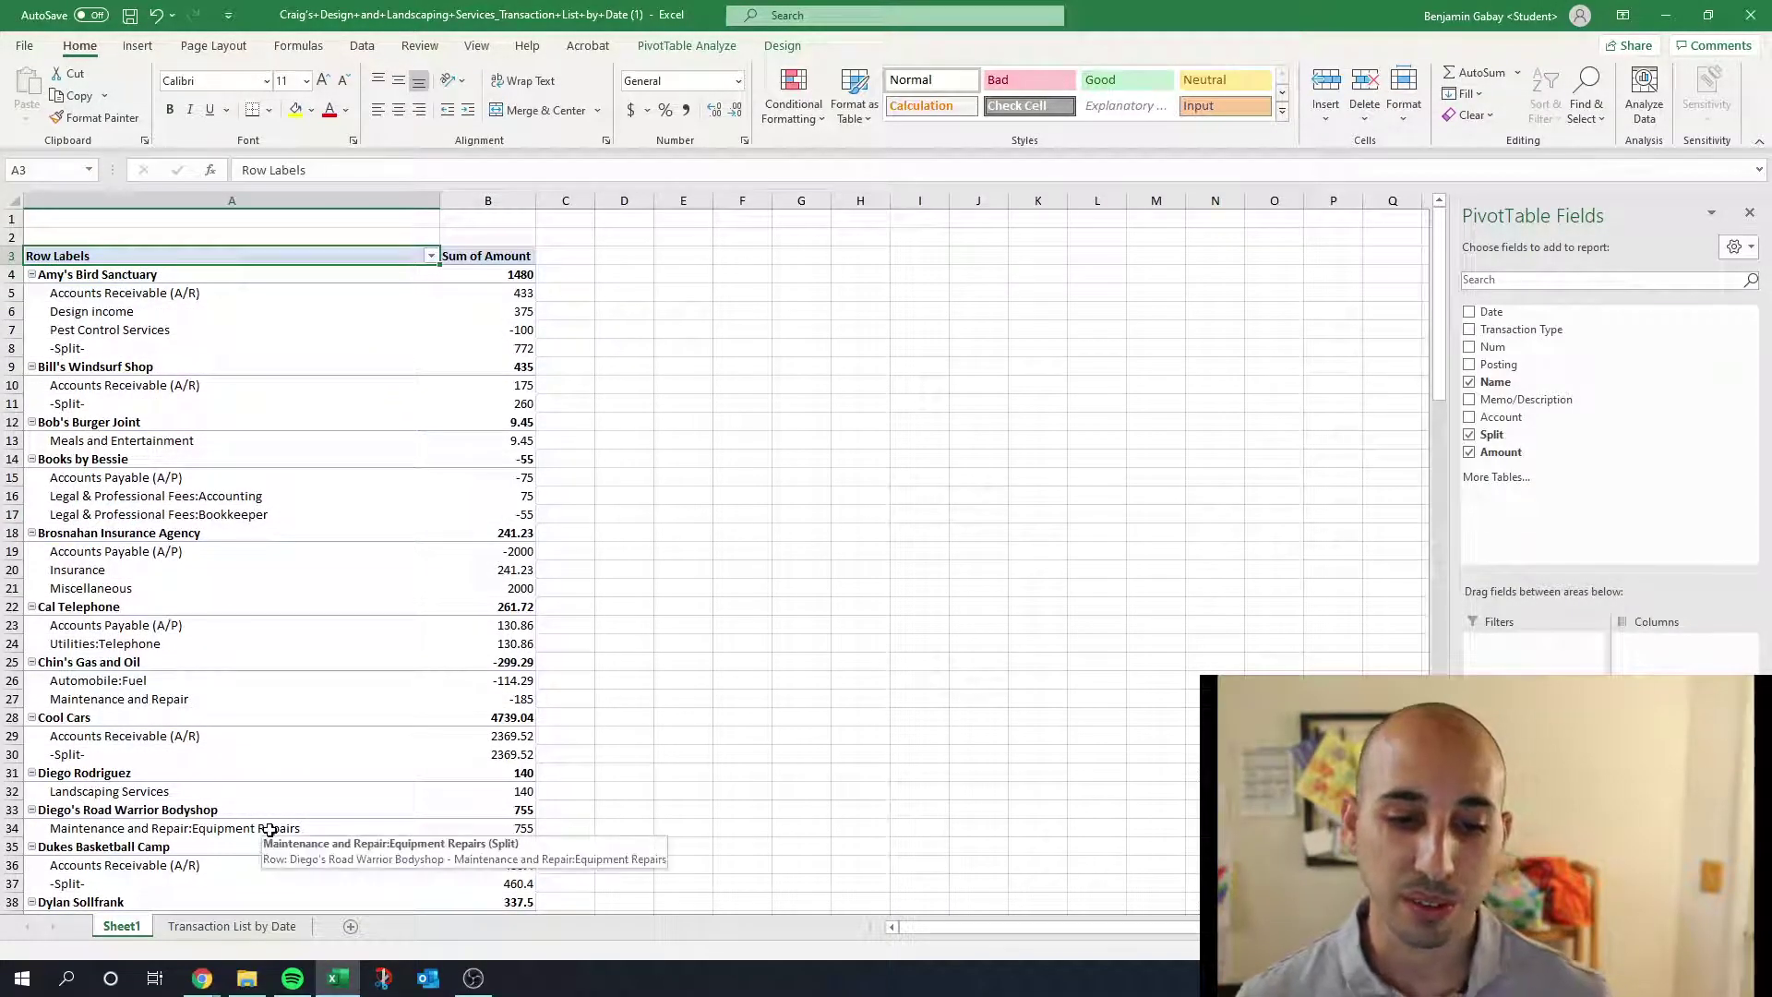
left_click(231, 927)
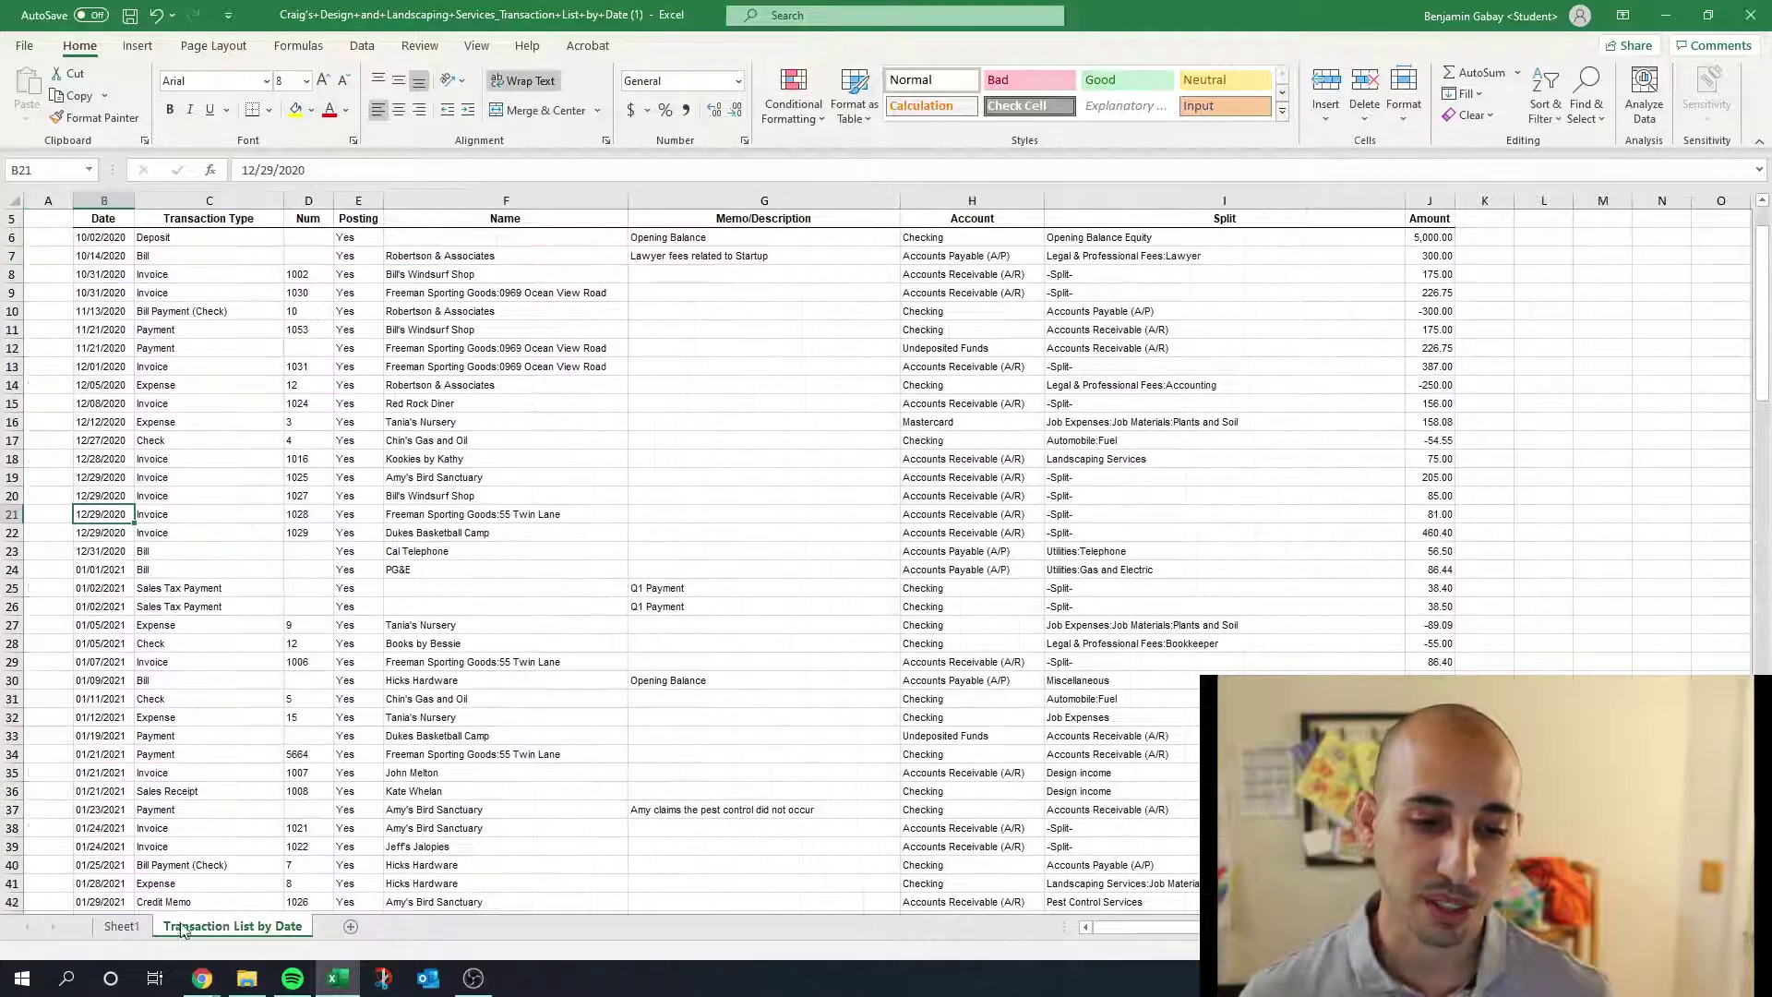
left_click(114, 932)
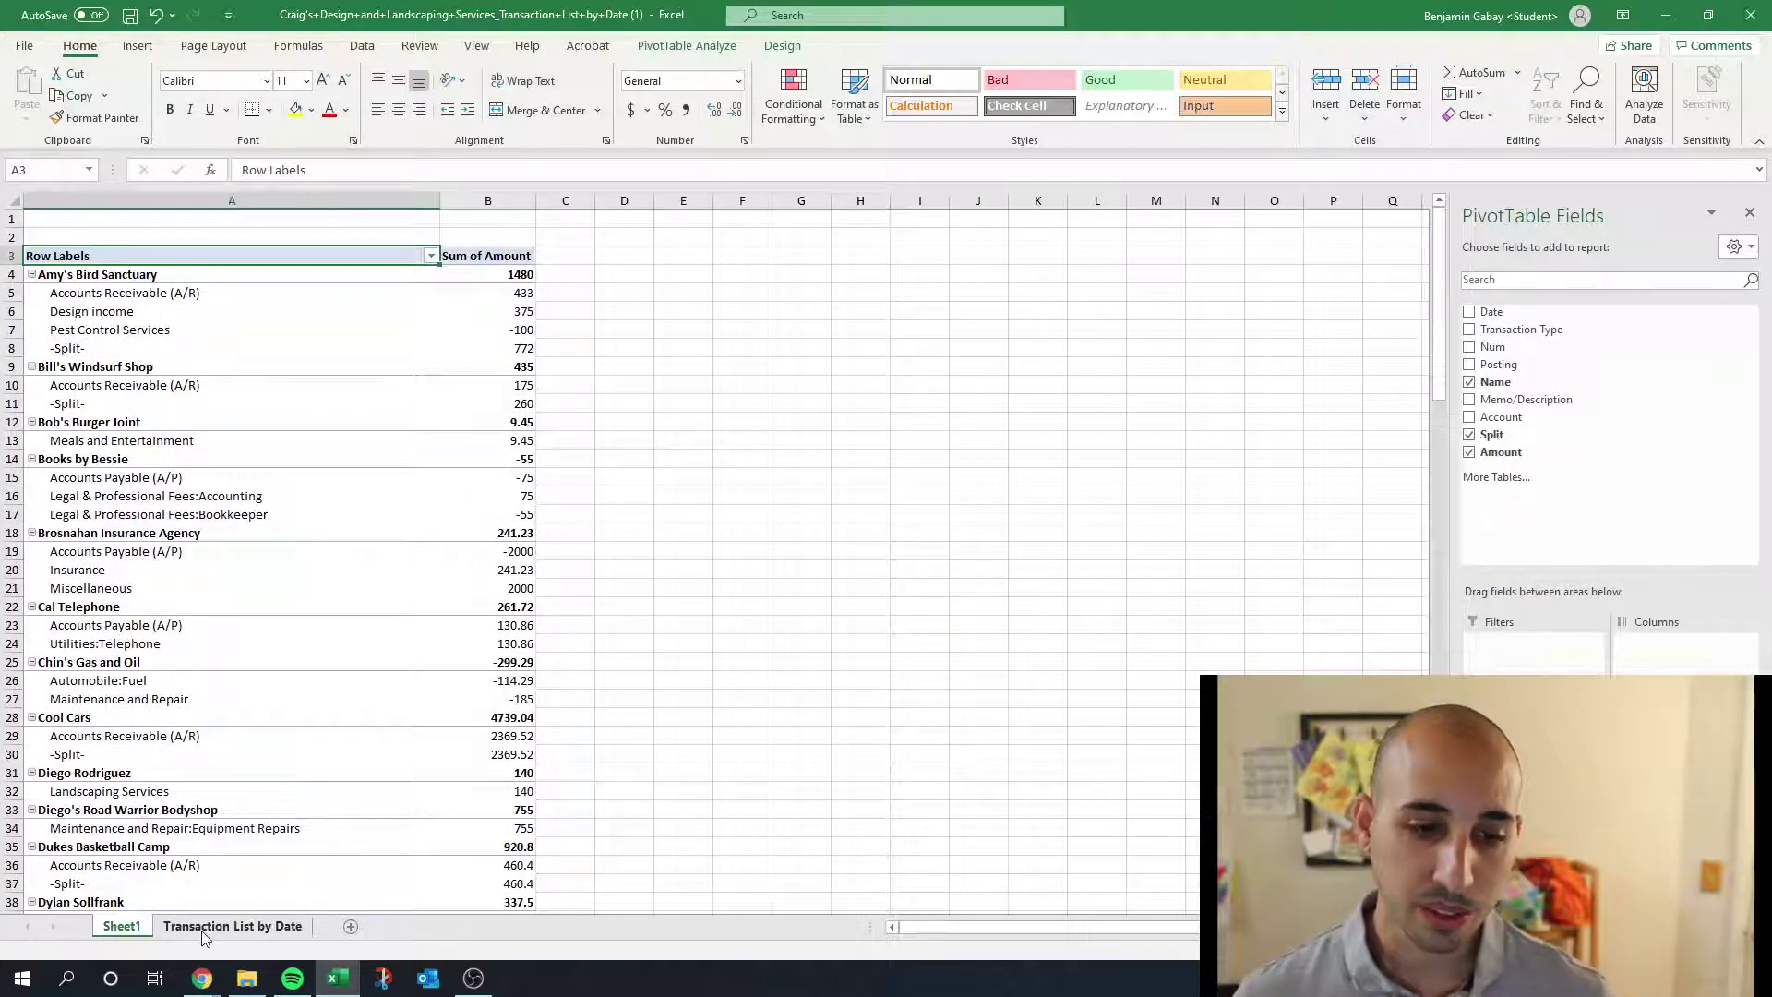
left_click(232, 927)
left_click(117, 930)
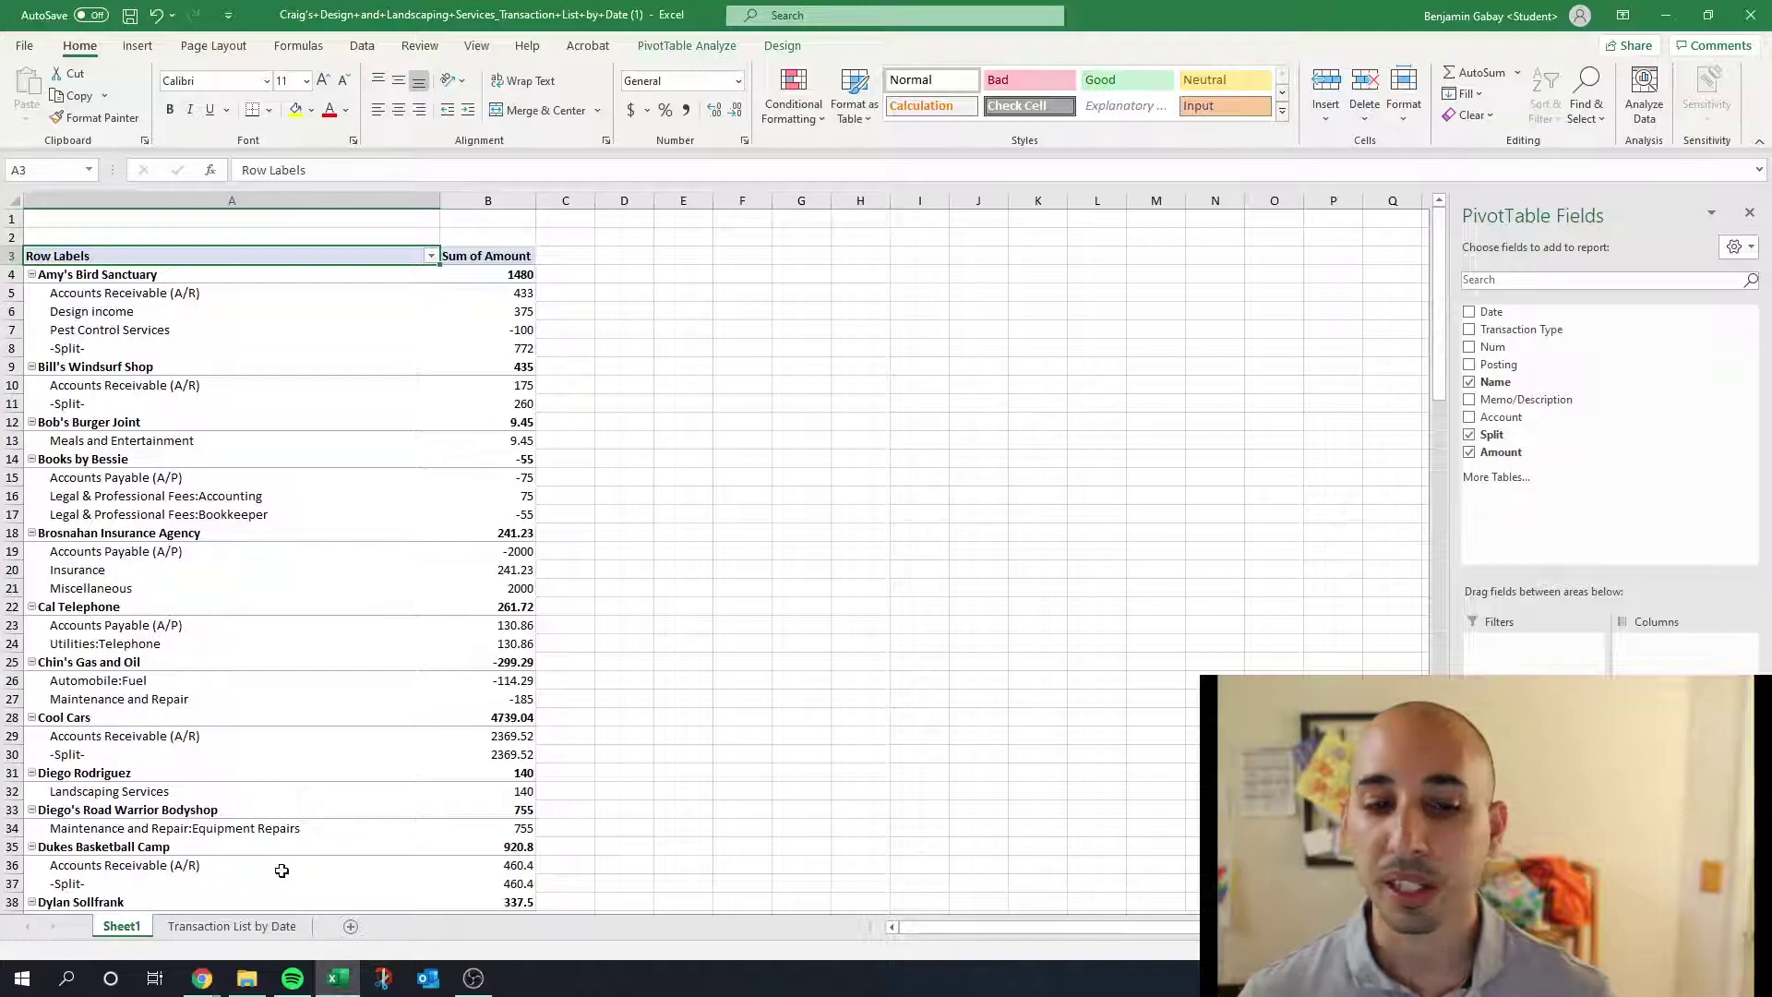
left_click(231, 927)
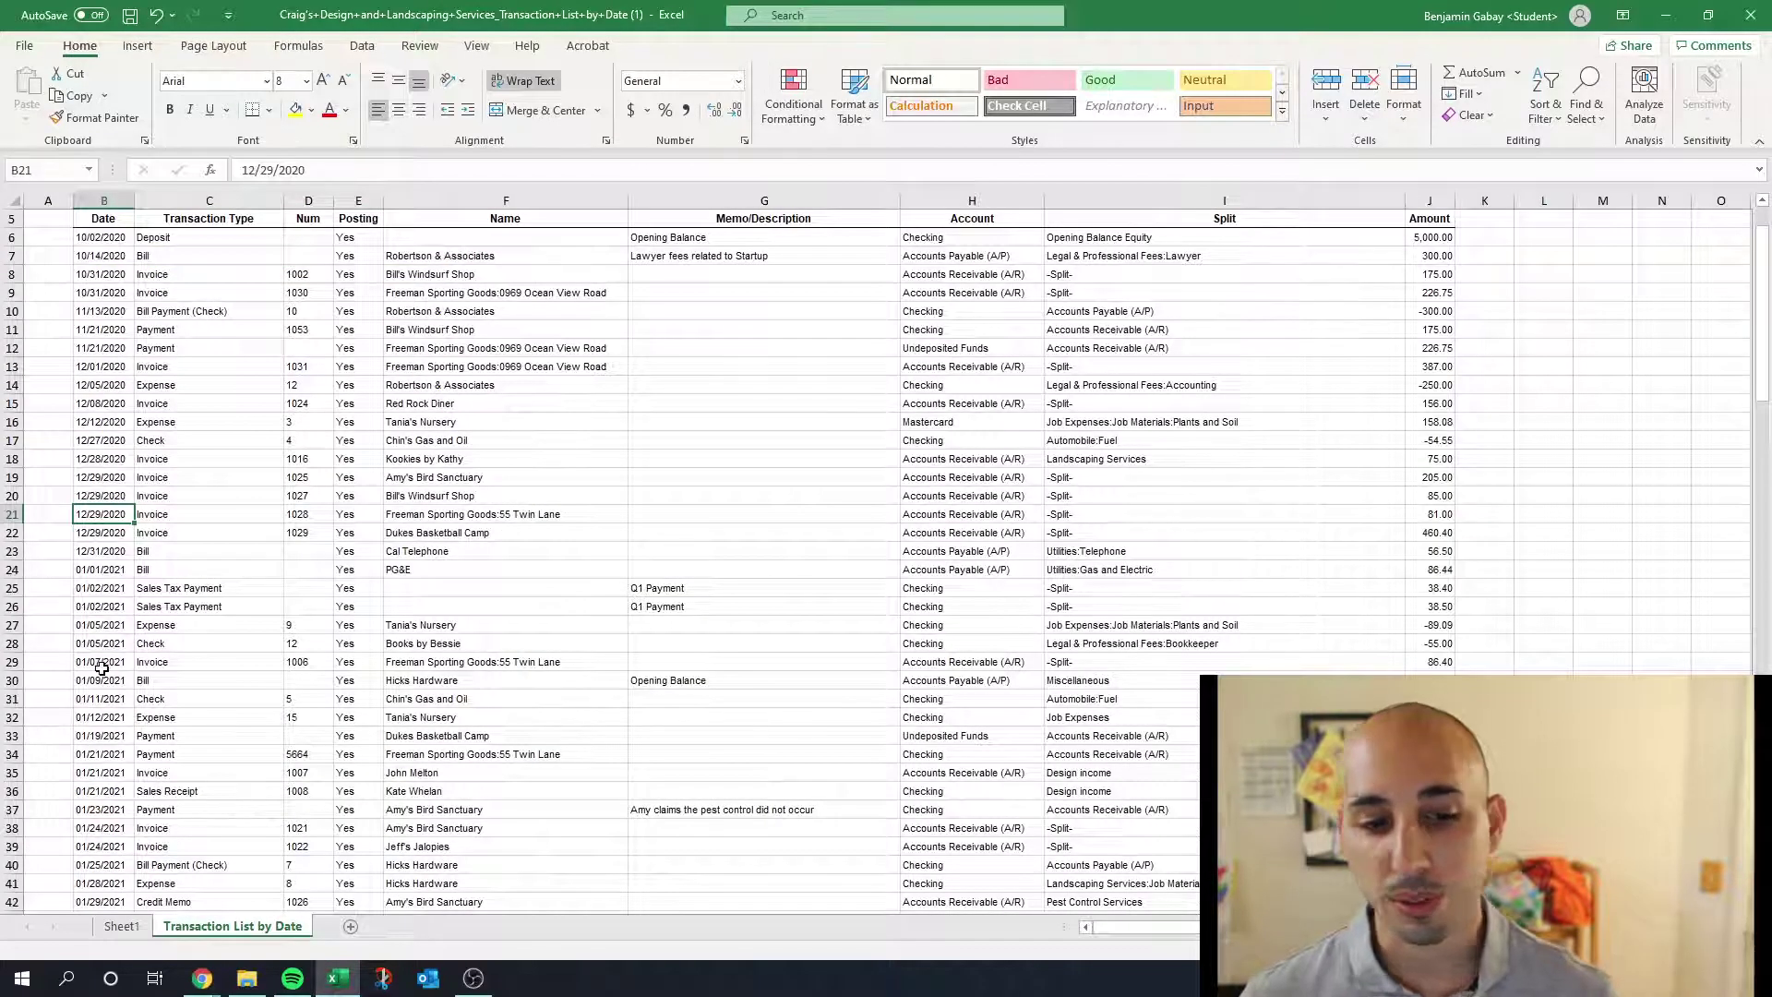
left_click(67, 363)
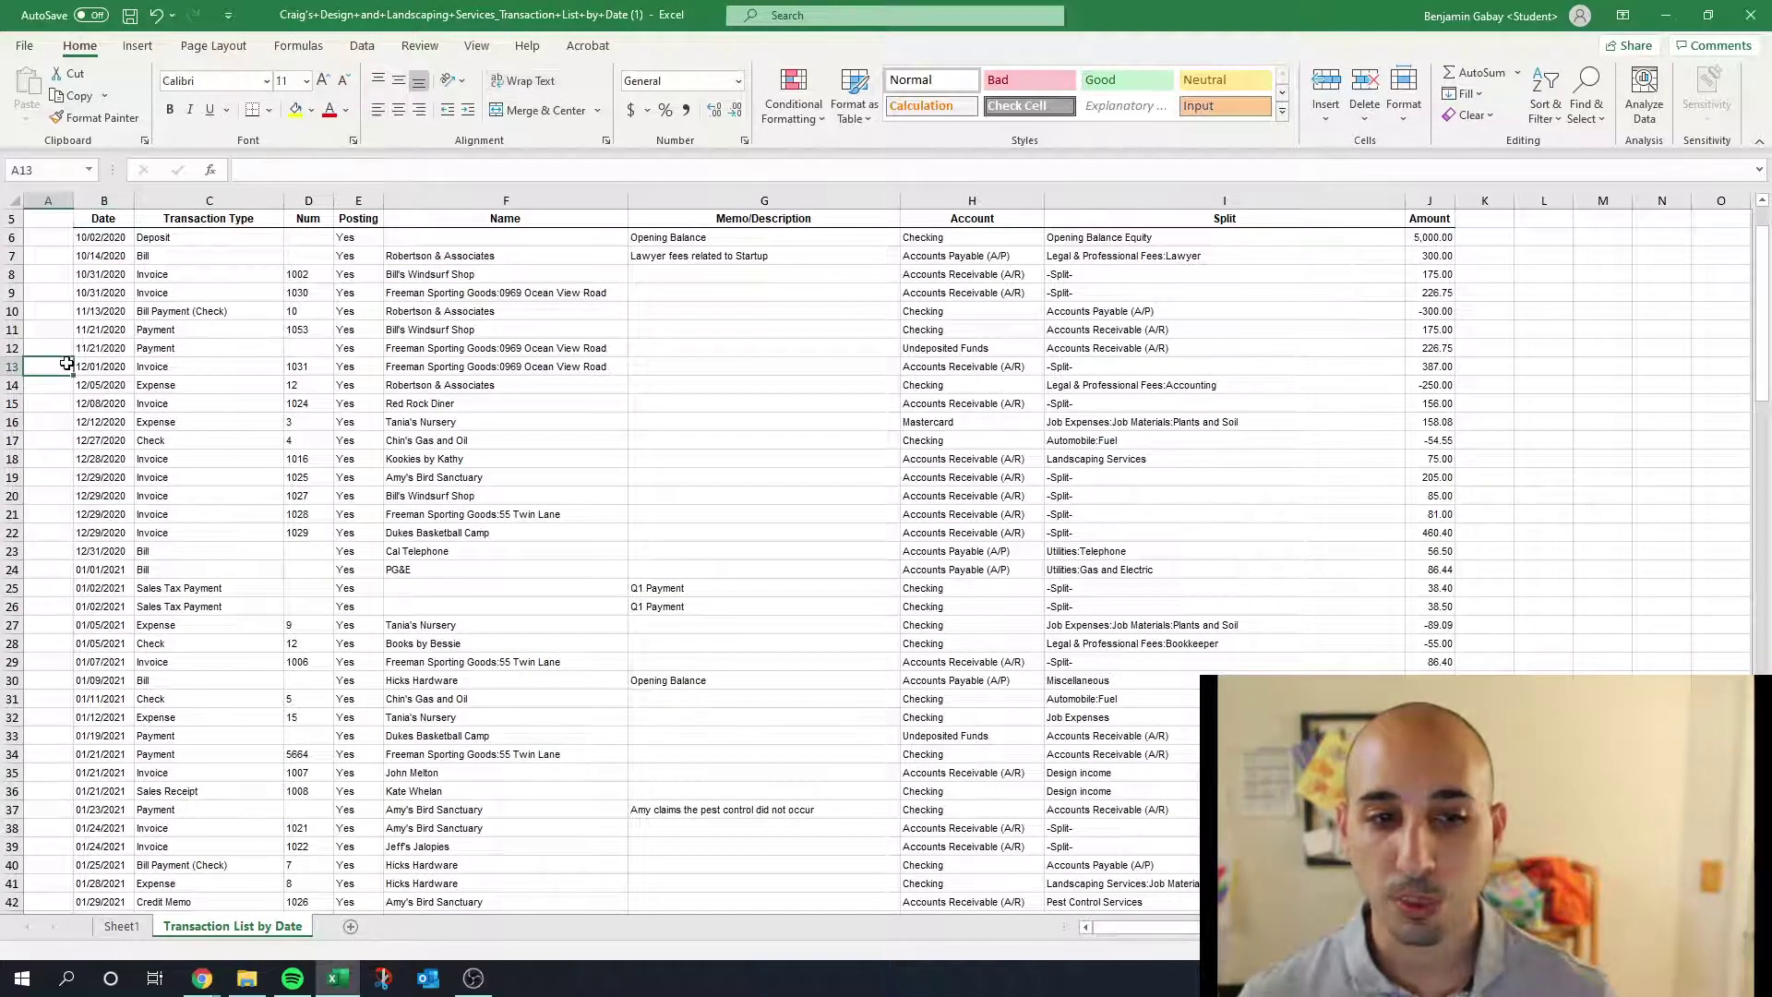
left_click(92, 366)
left_click(112, 460)
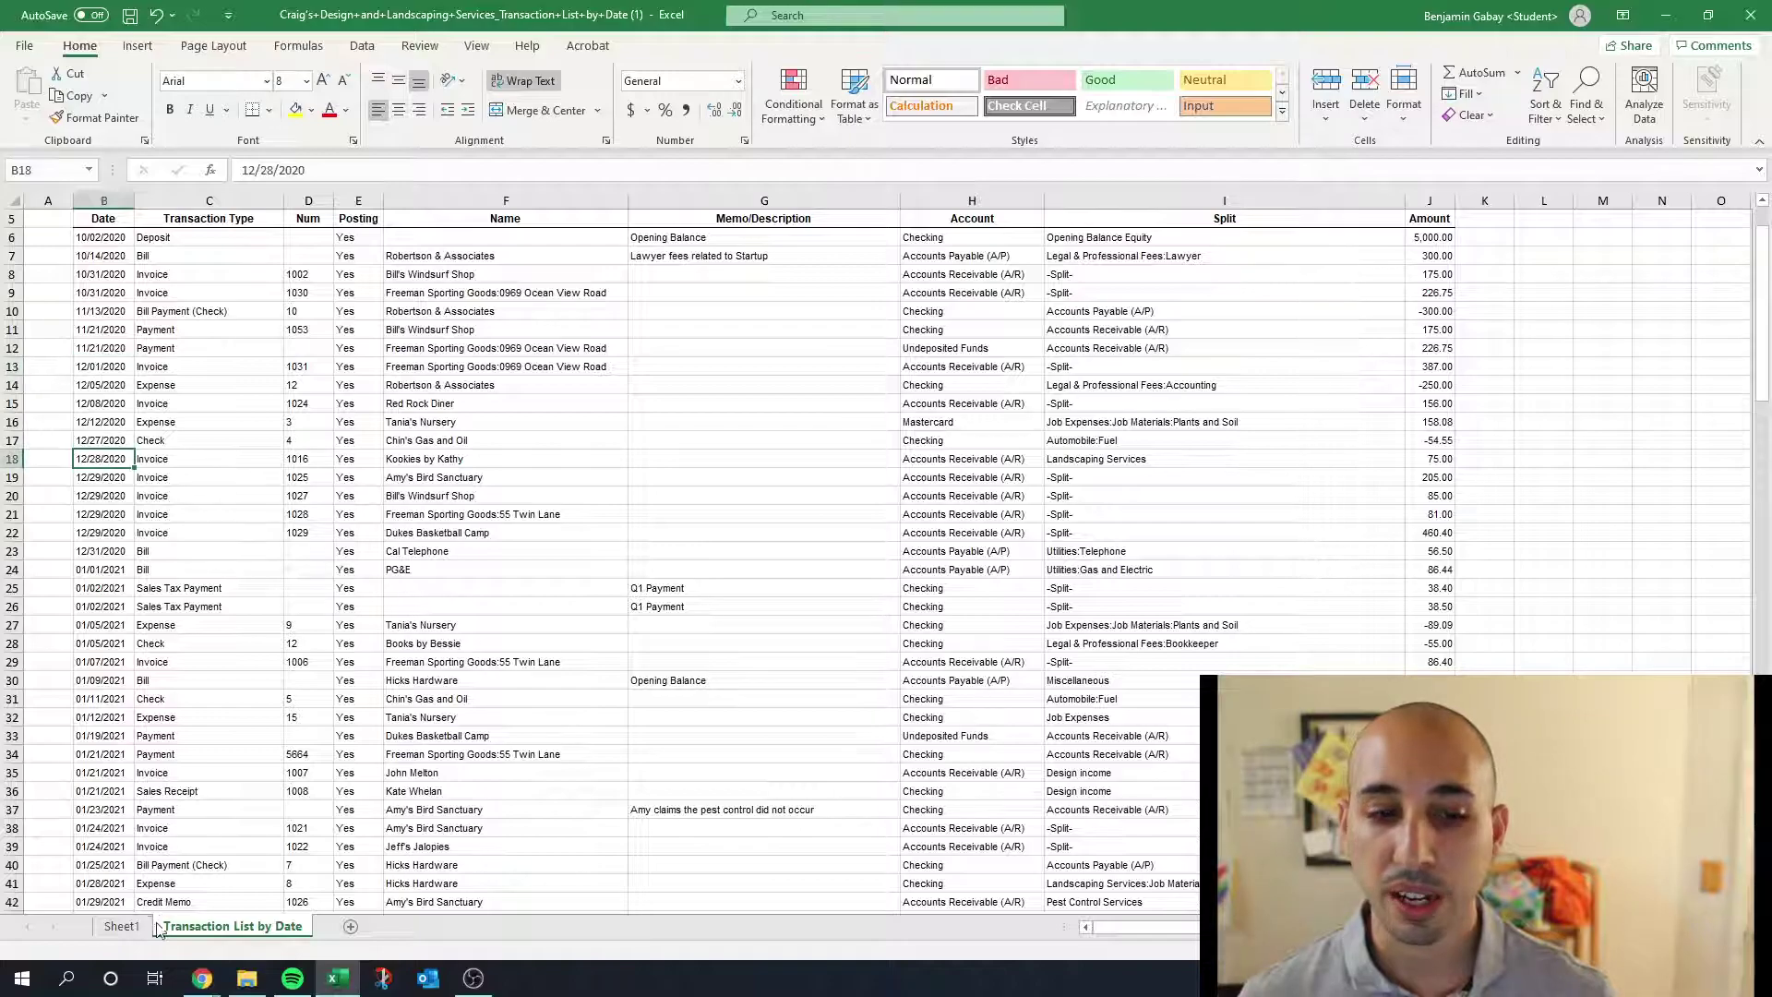
left_click(120, 927)
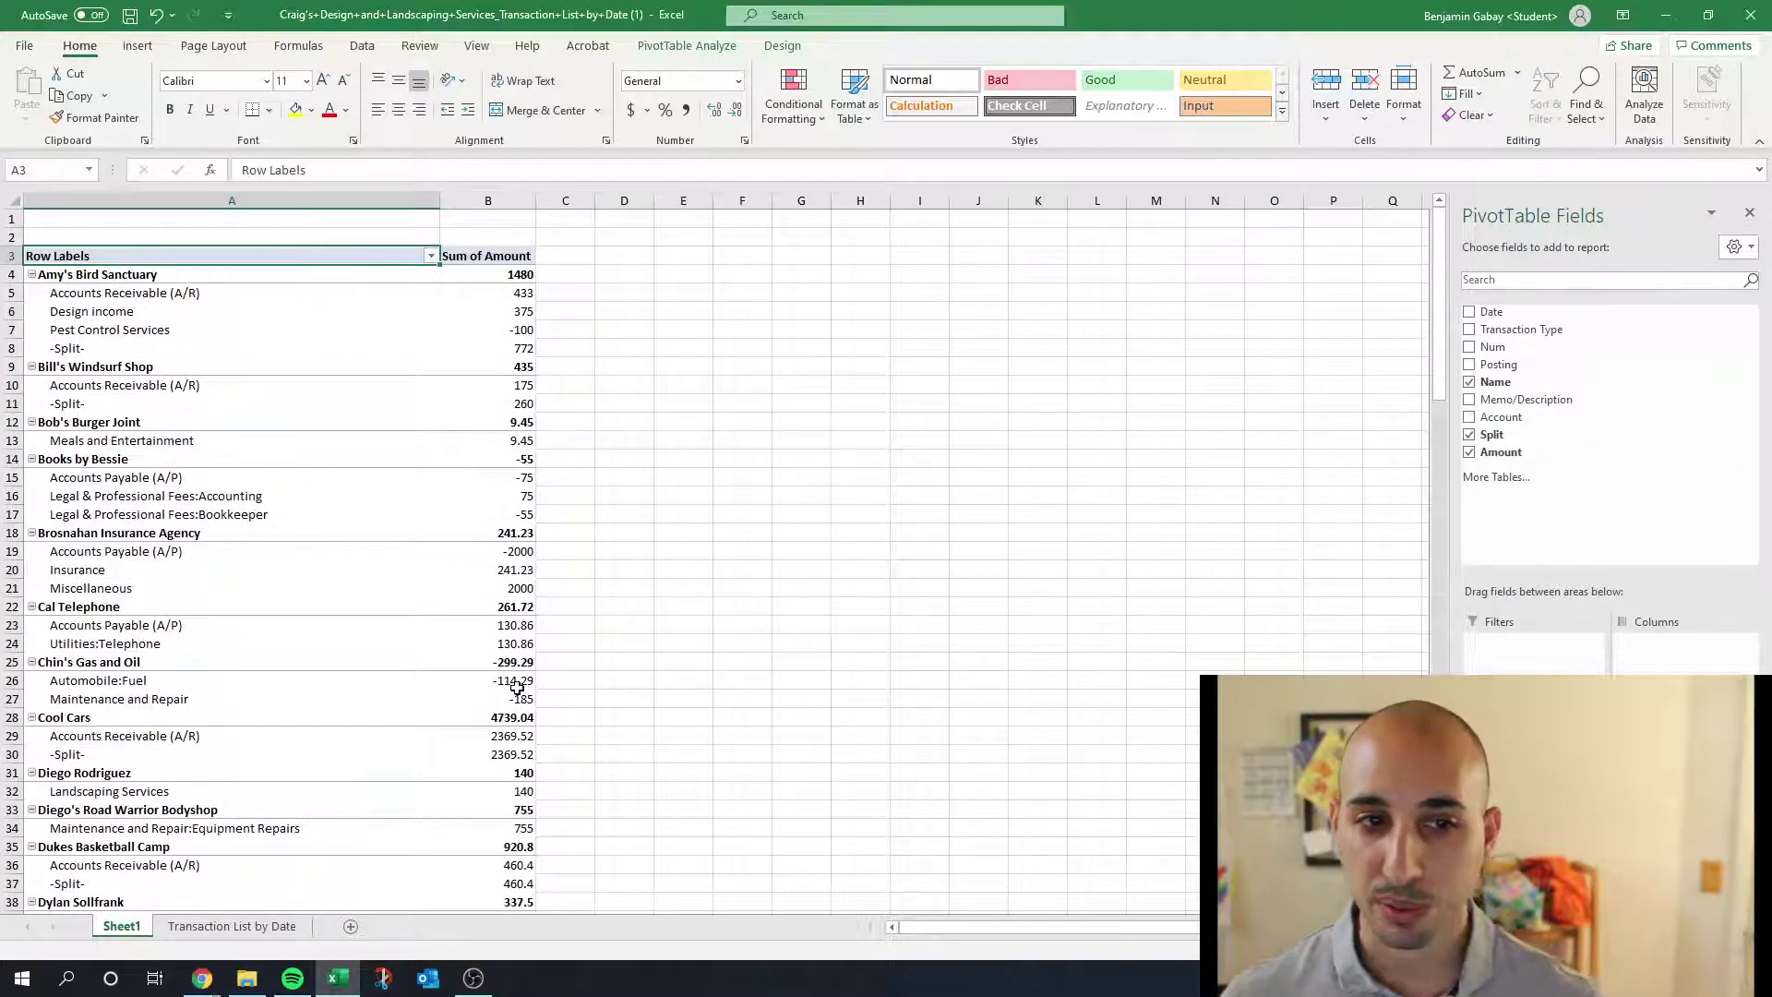
mouse_move(518, 689)
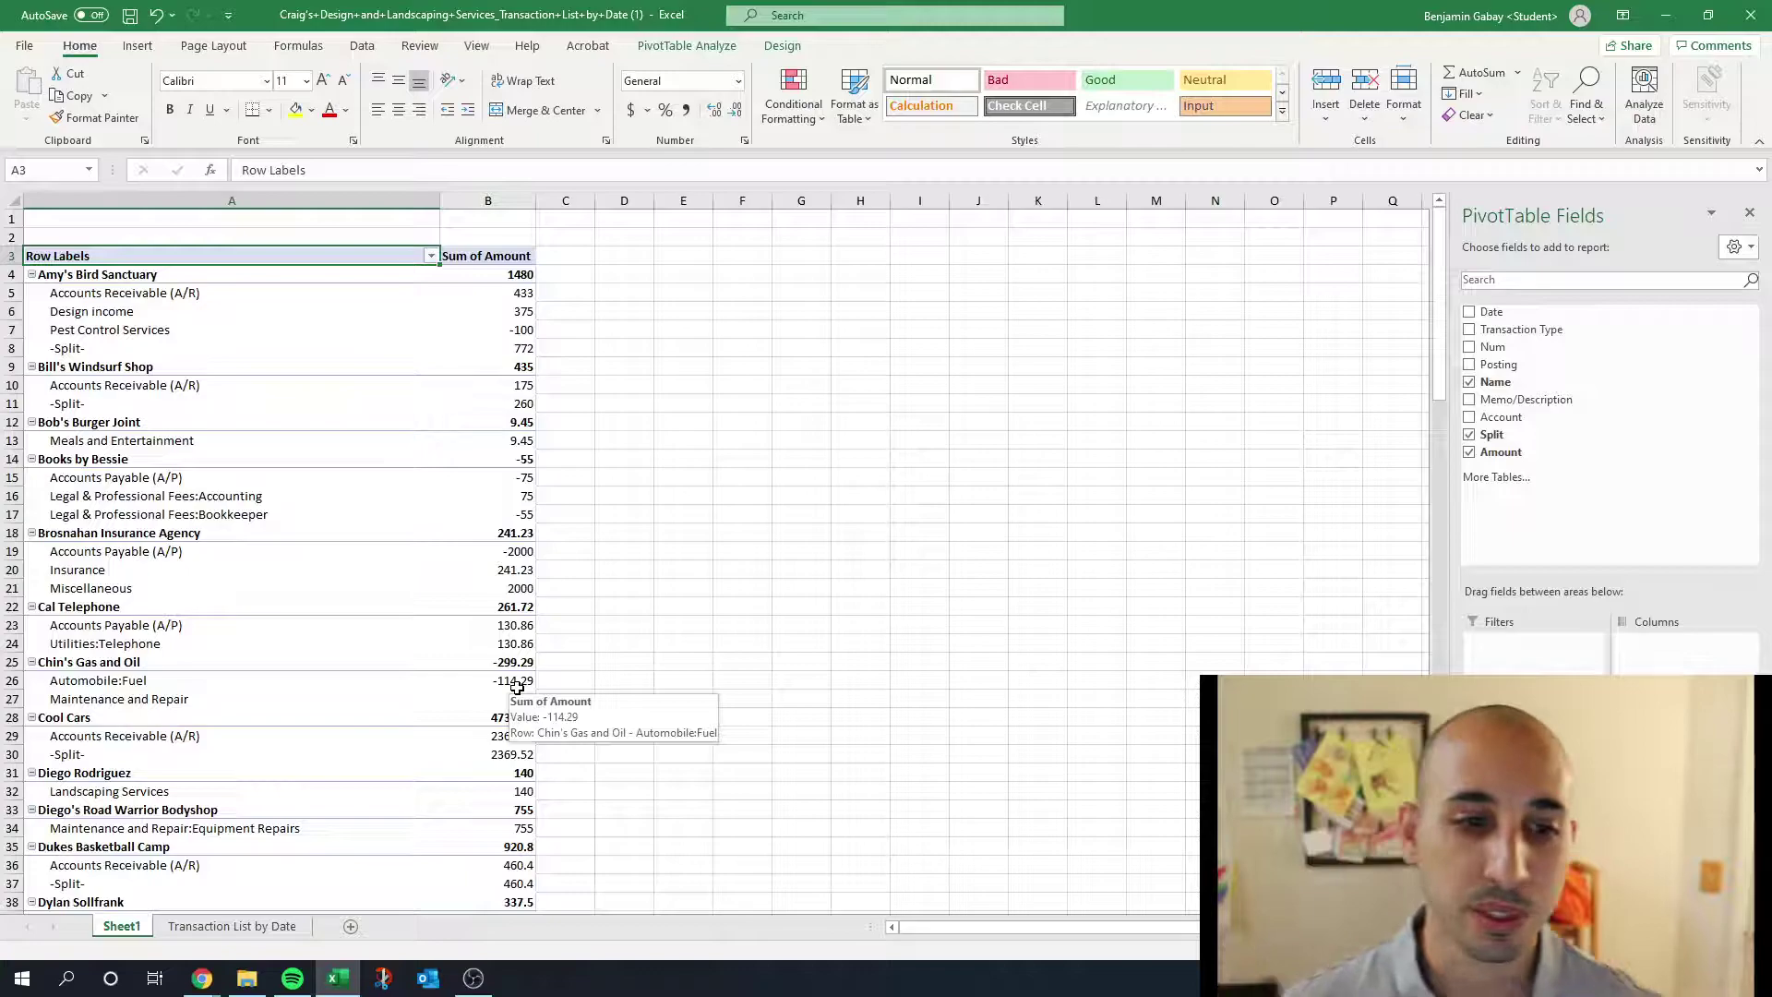
left_click(456, 503)
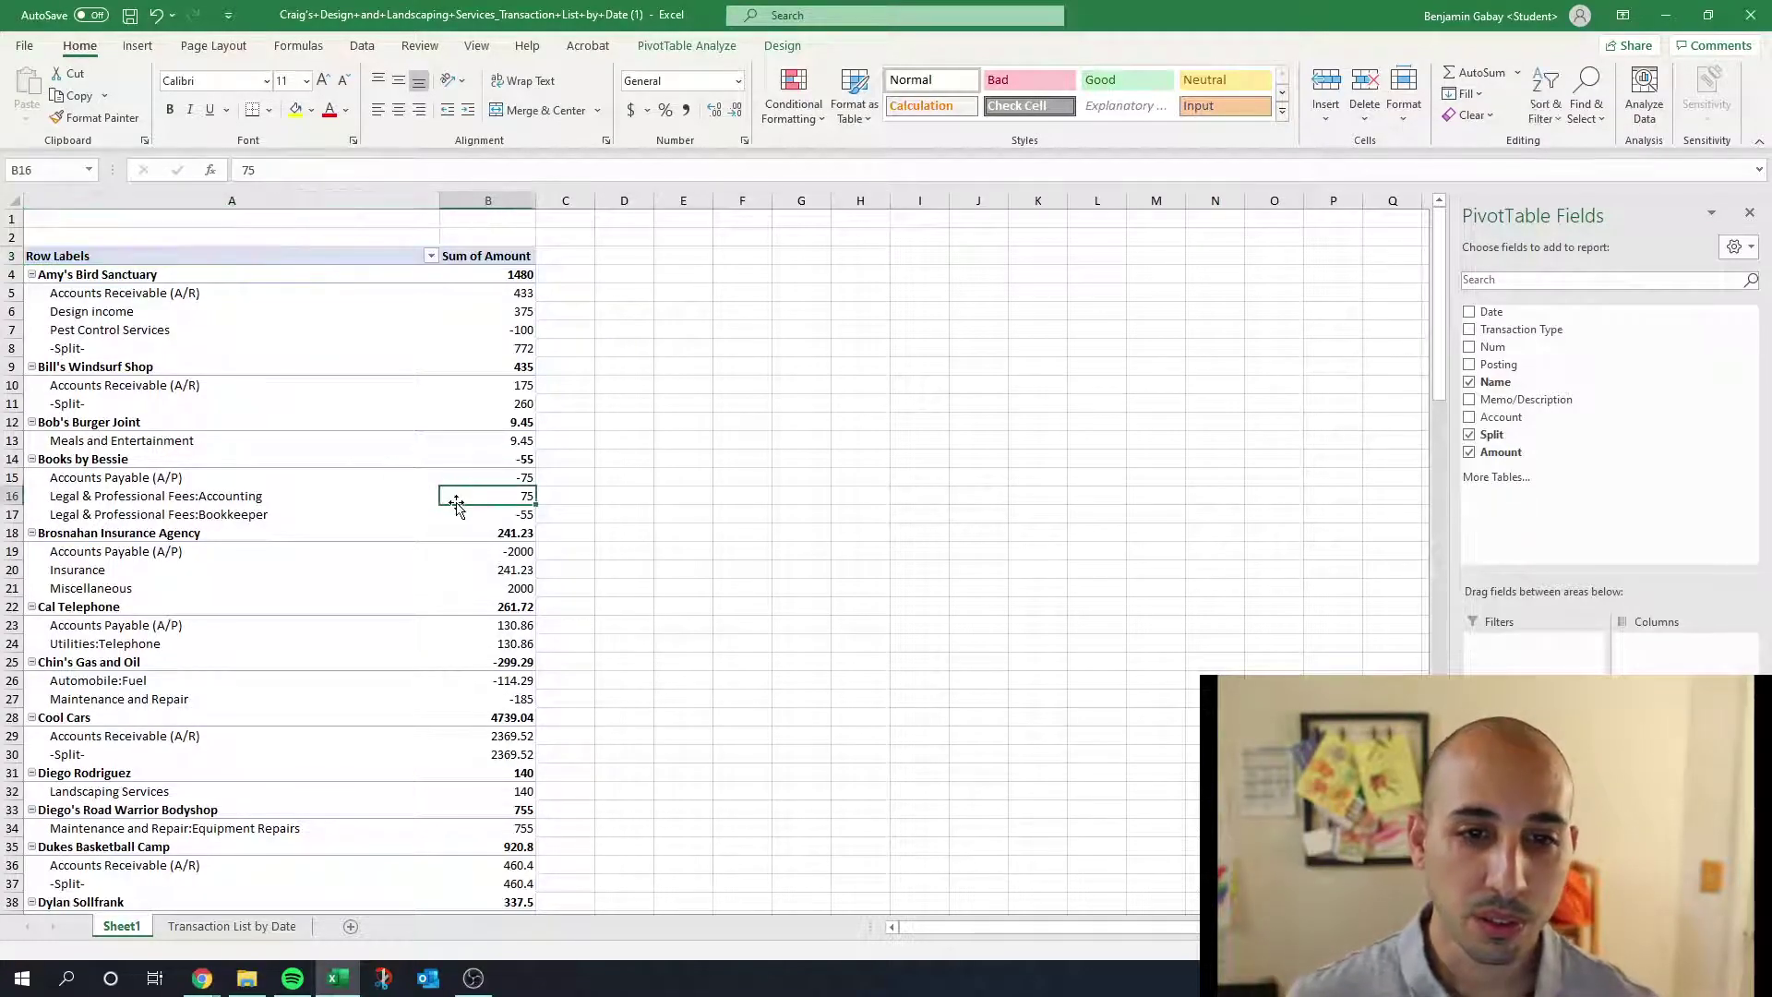
left_click(446, 625)
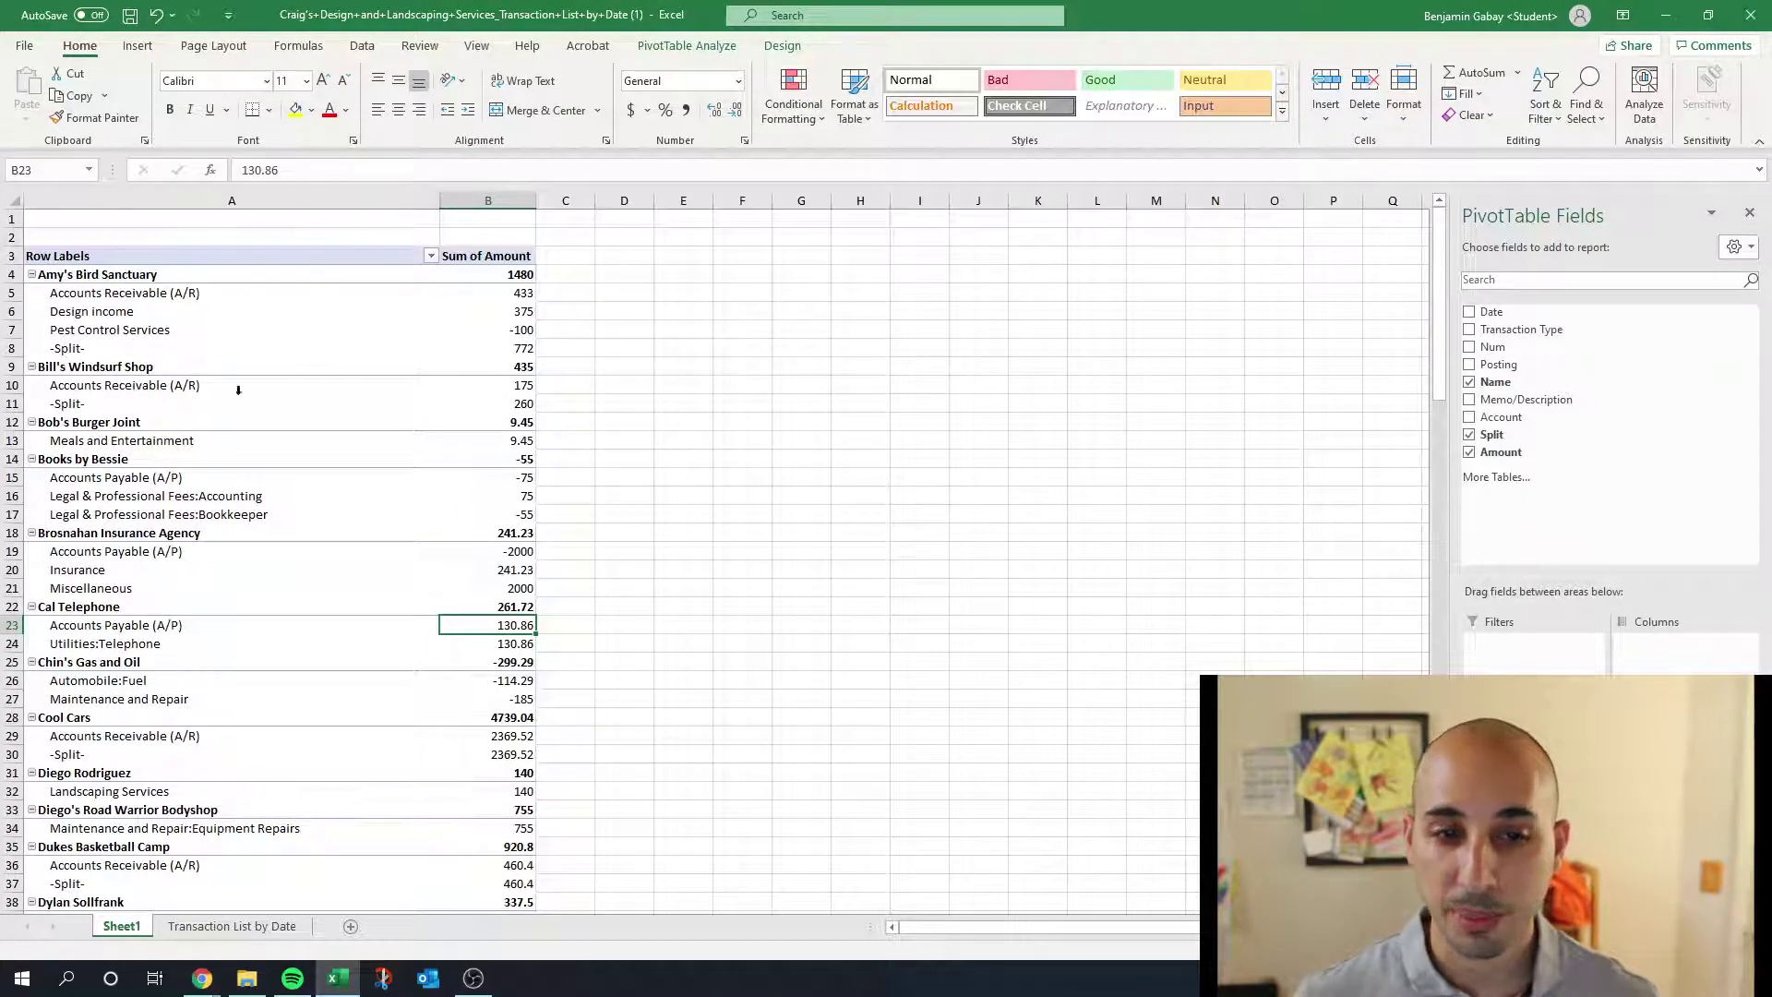
left_click(523, 314)
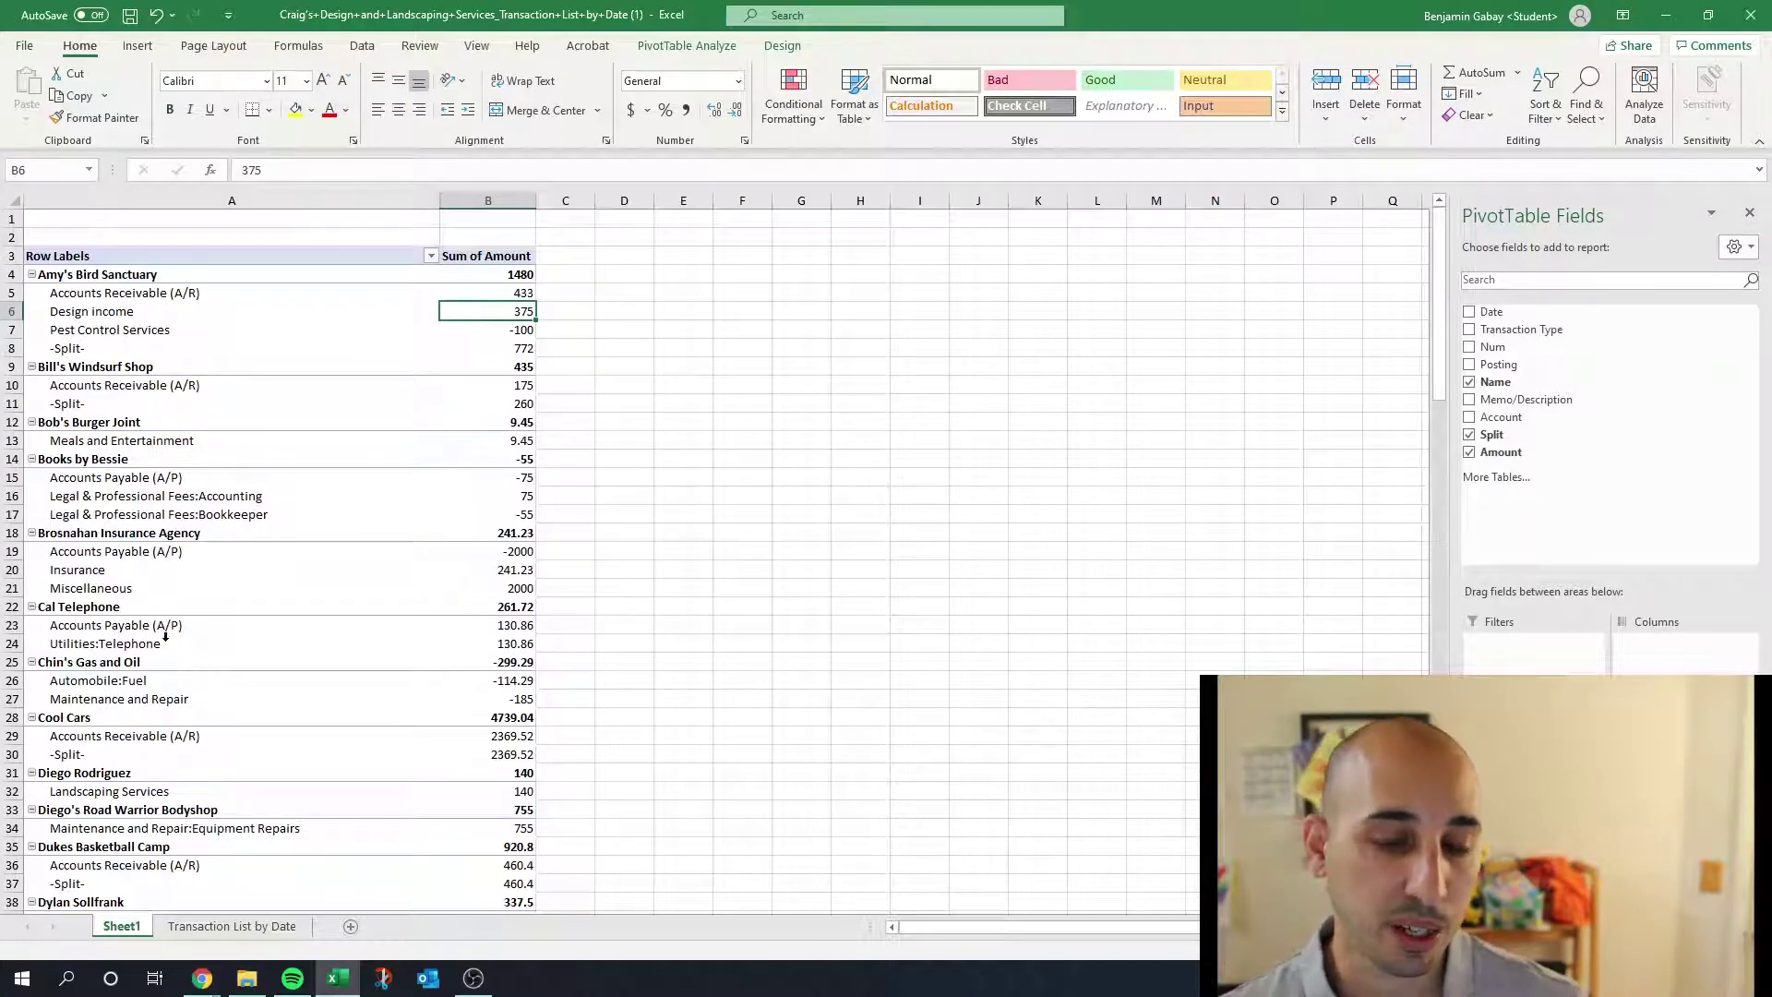
scroll(166, 636, "down", 2)
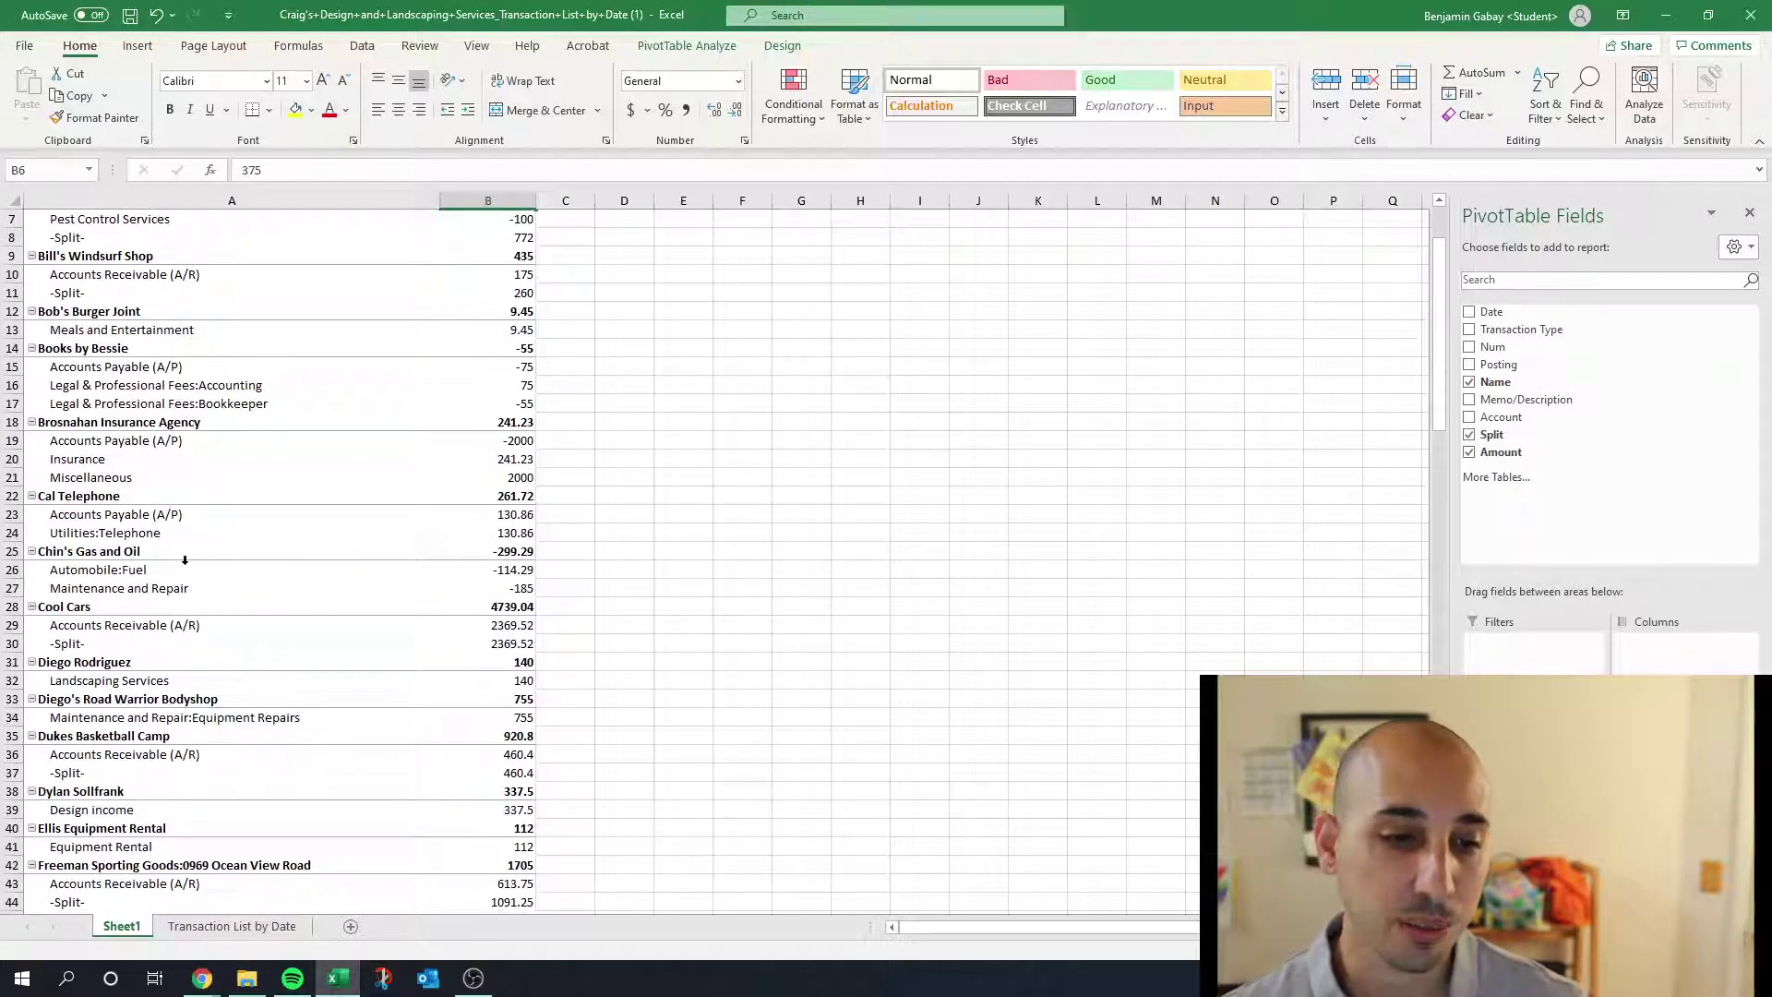
scroll(183, 564, "down", 1)
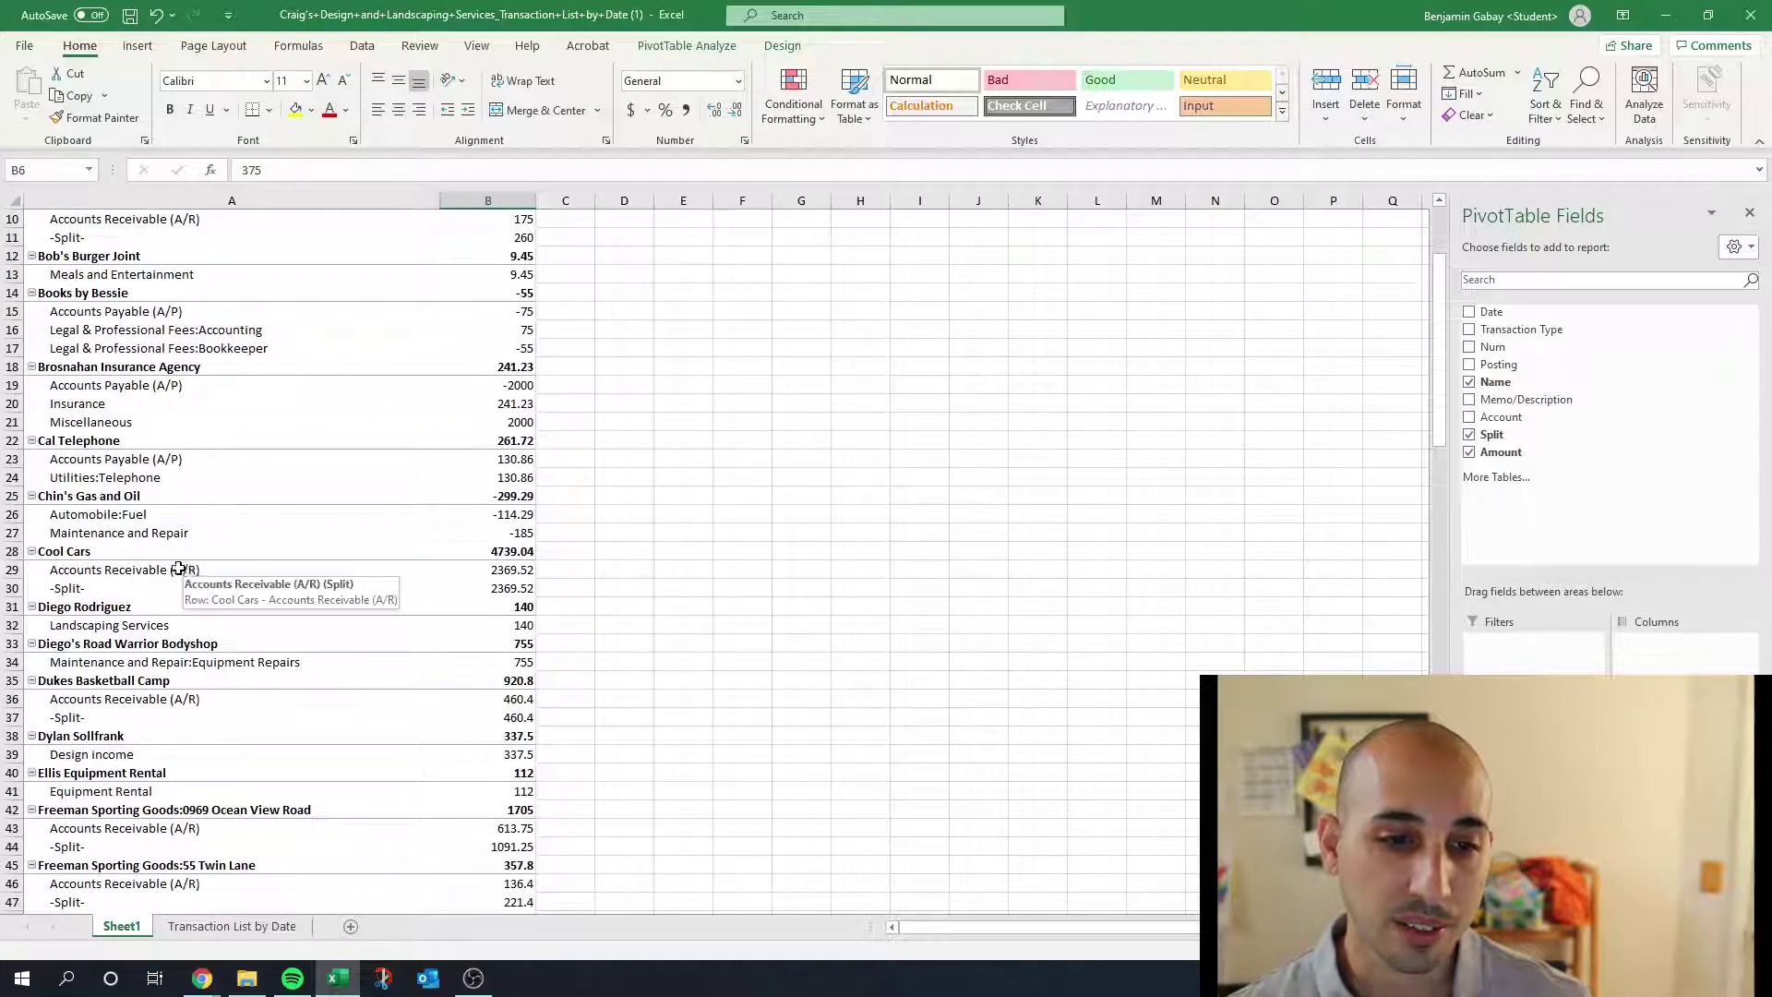
scroll(233, 611, "down", 1)
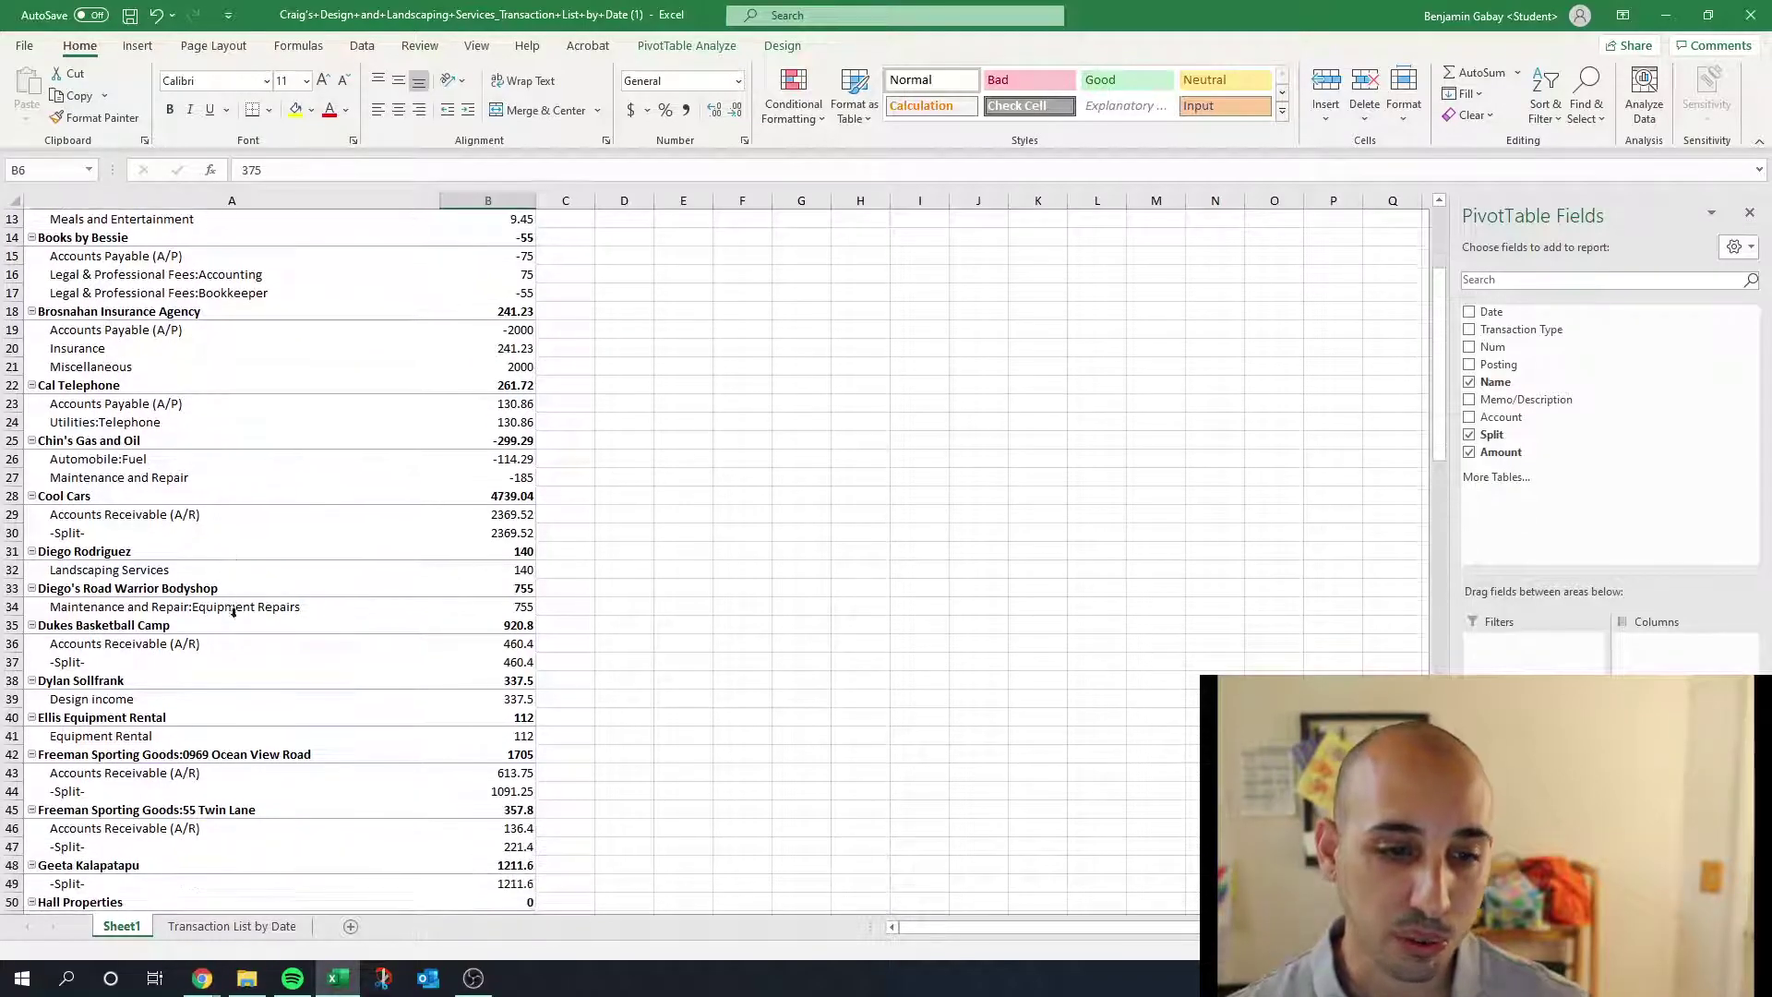
scroll(233, 611, "down", 1)
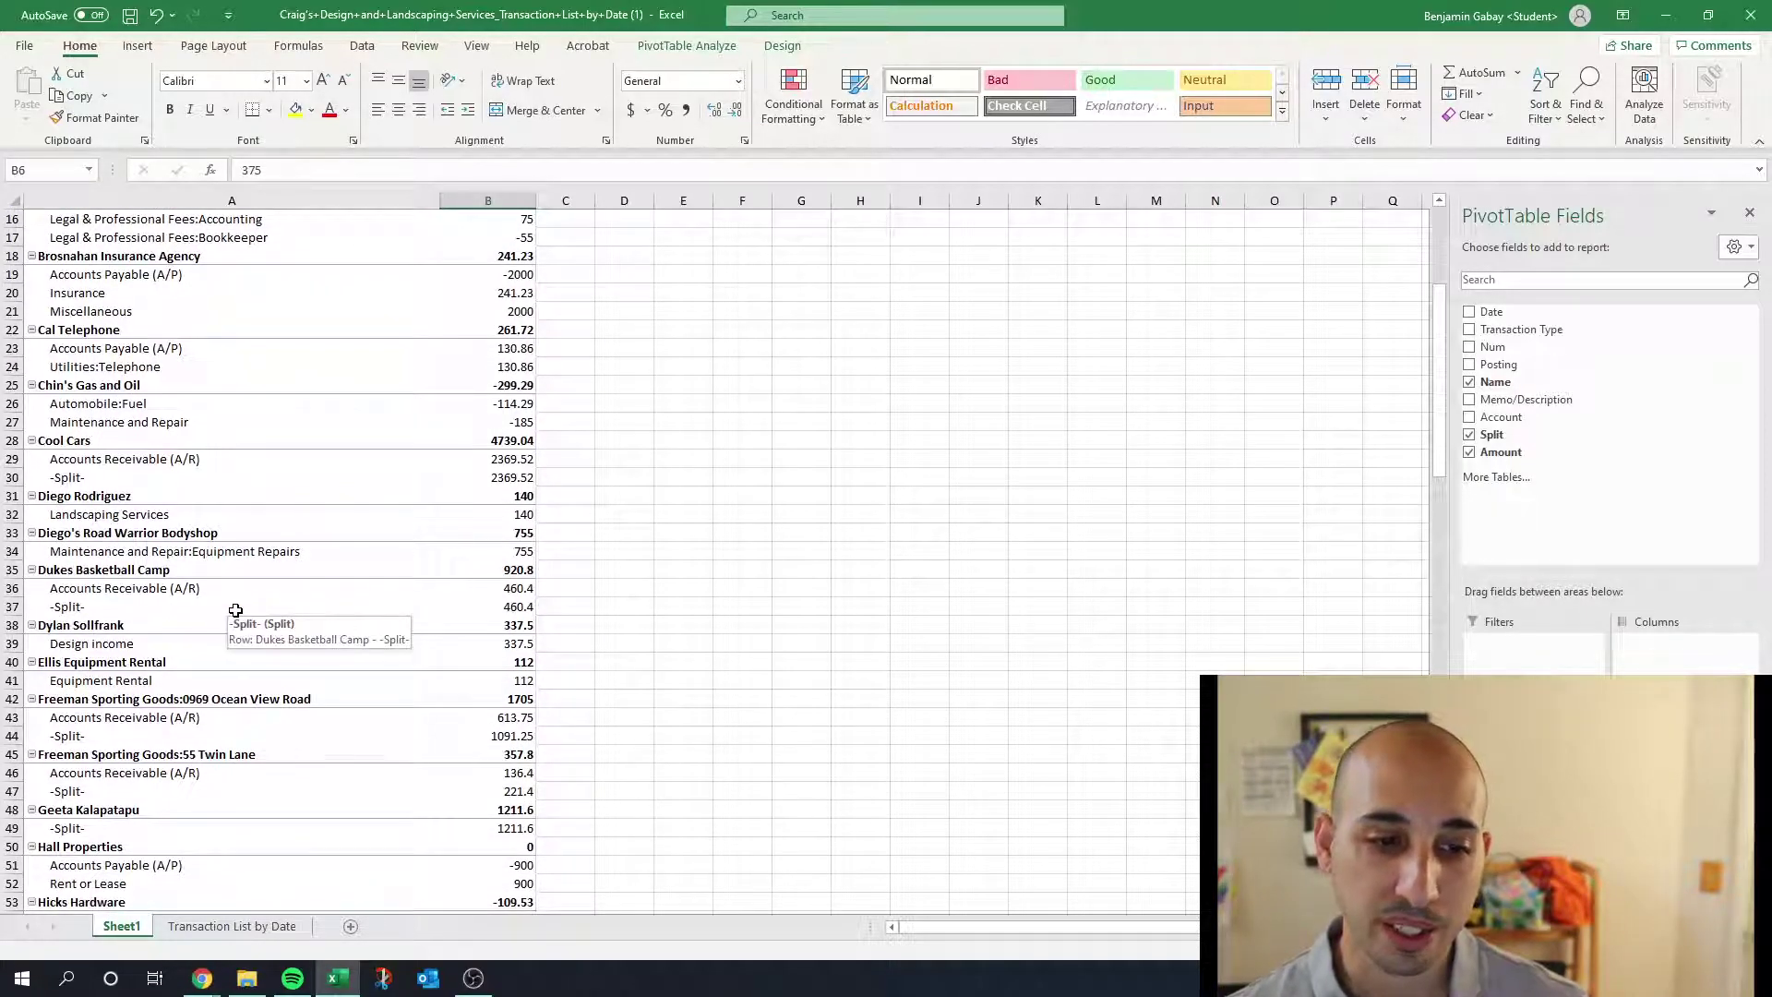
scroll(236, 611, "down", 2)
scroll(237, 609, "down", 1)
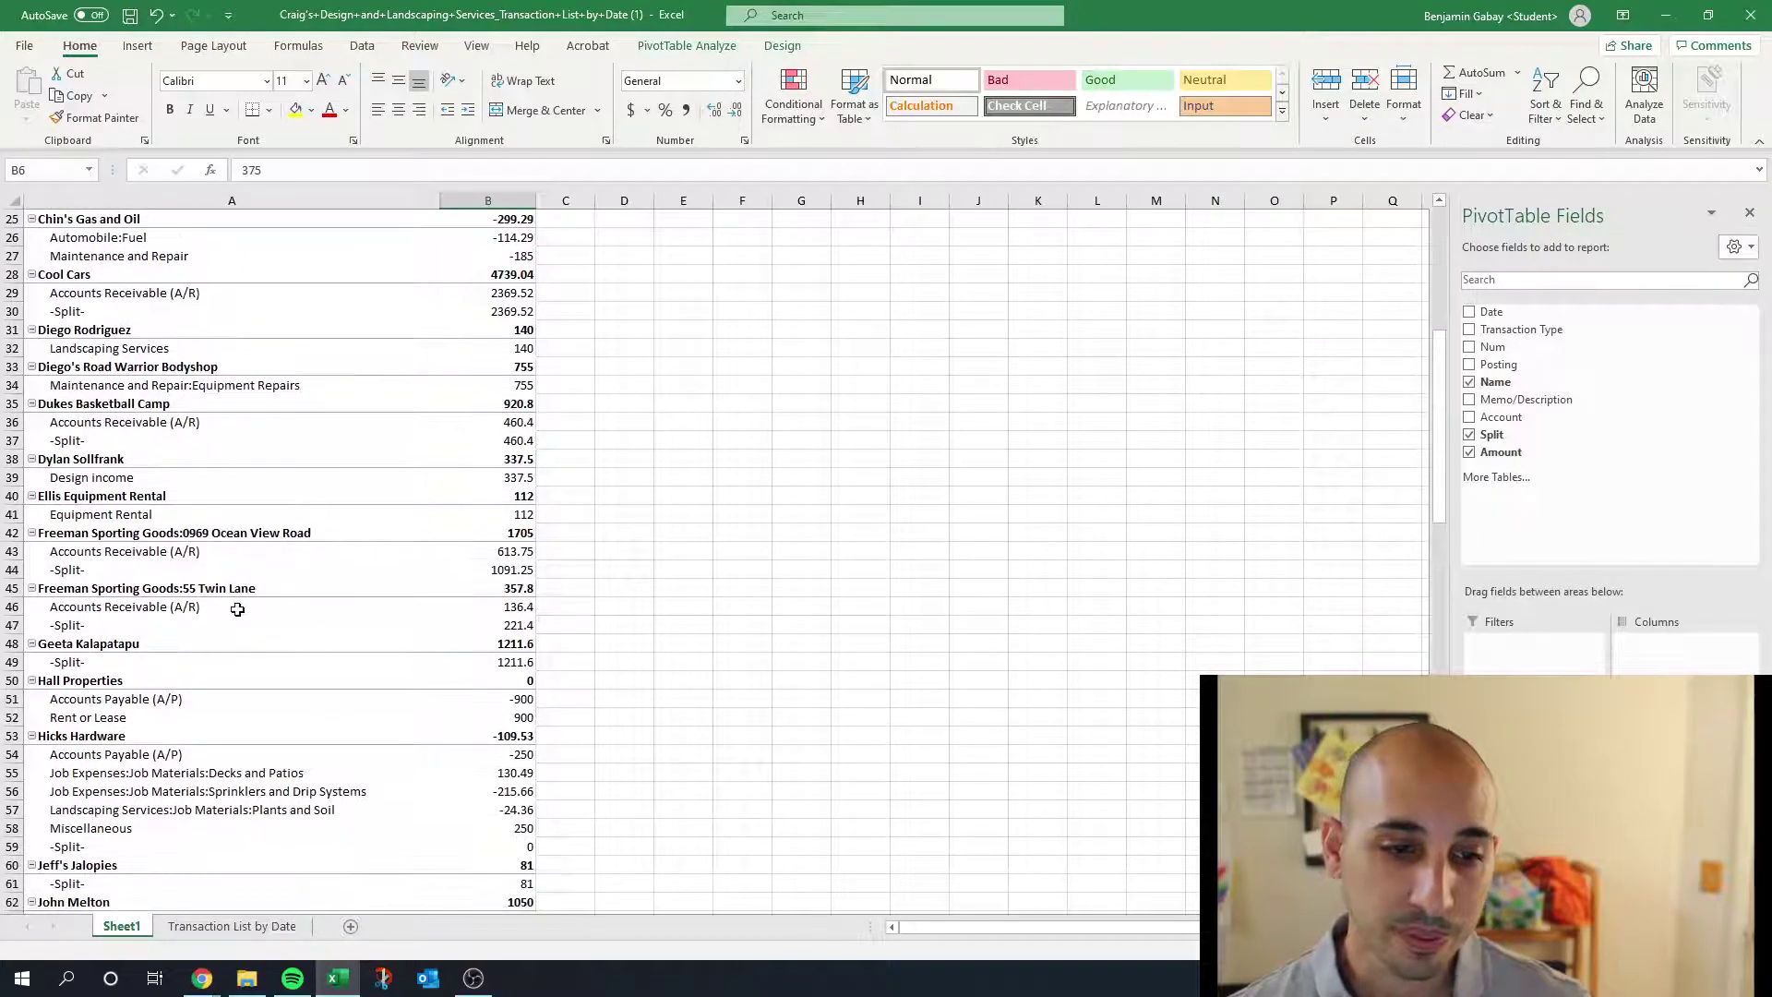
scroll(240, 607, "down", 1)
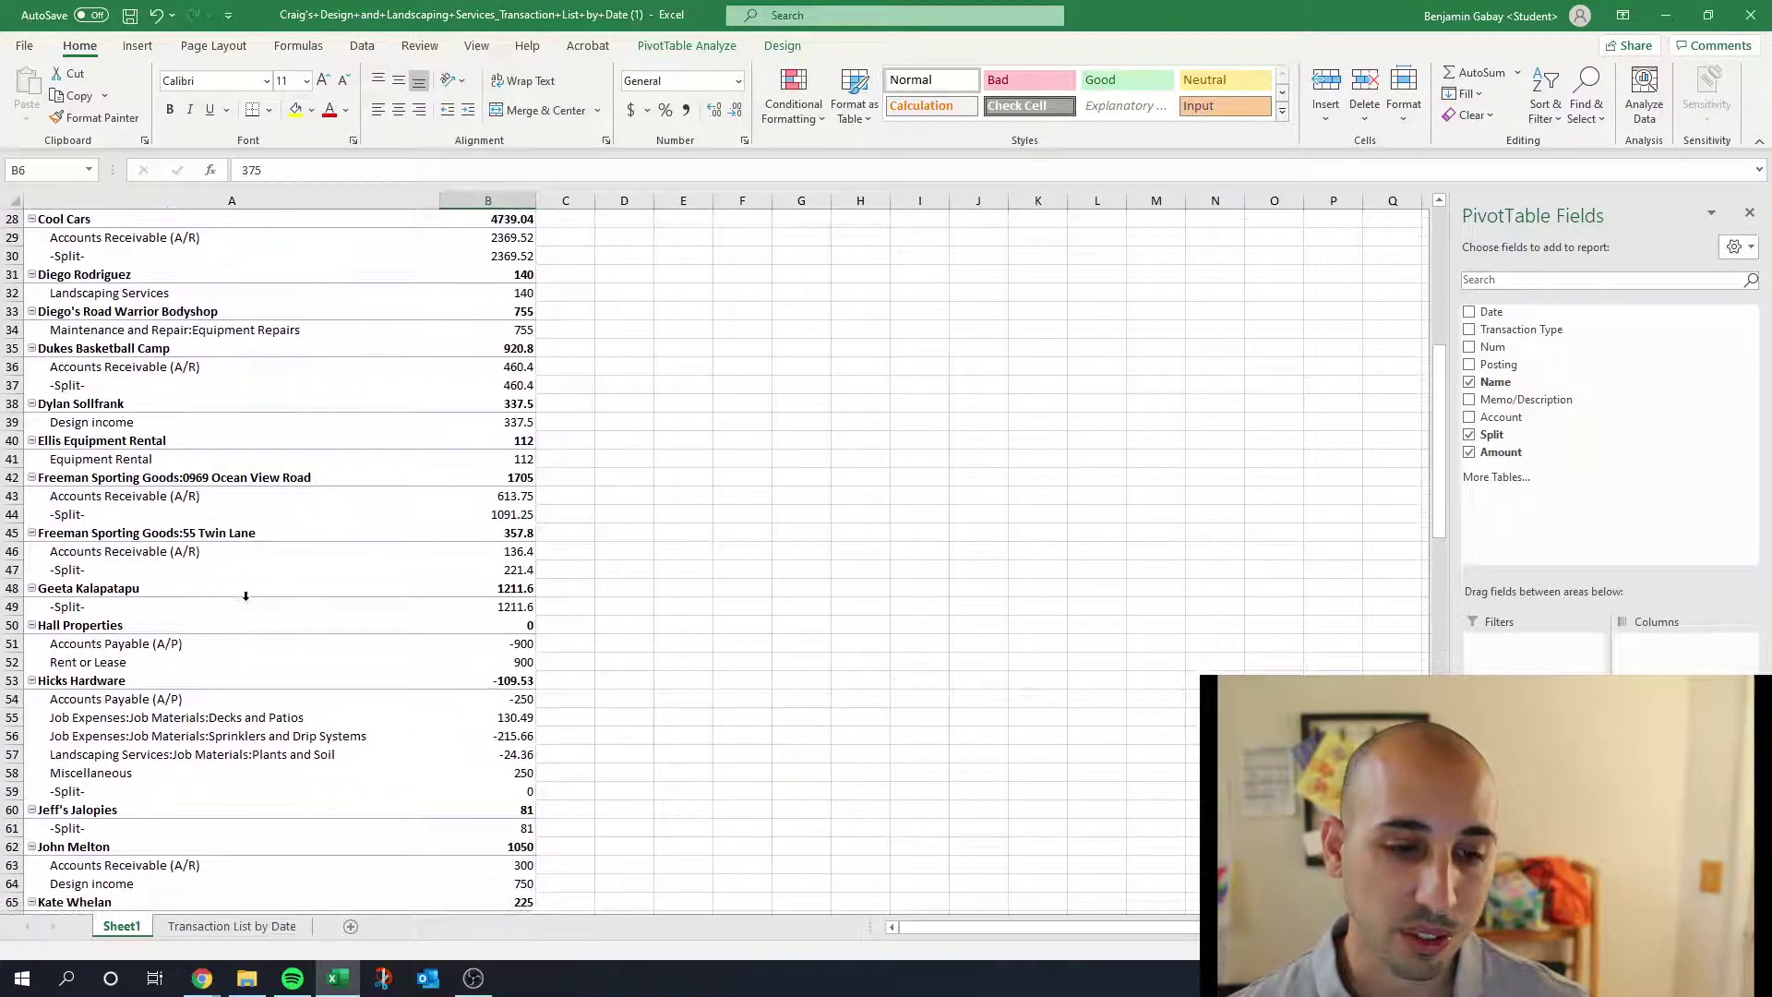
scroll(274, 670, "down", 5)
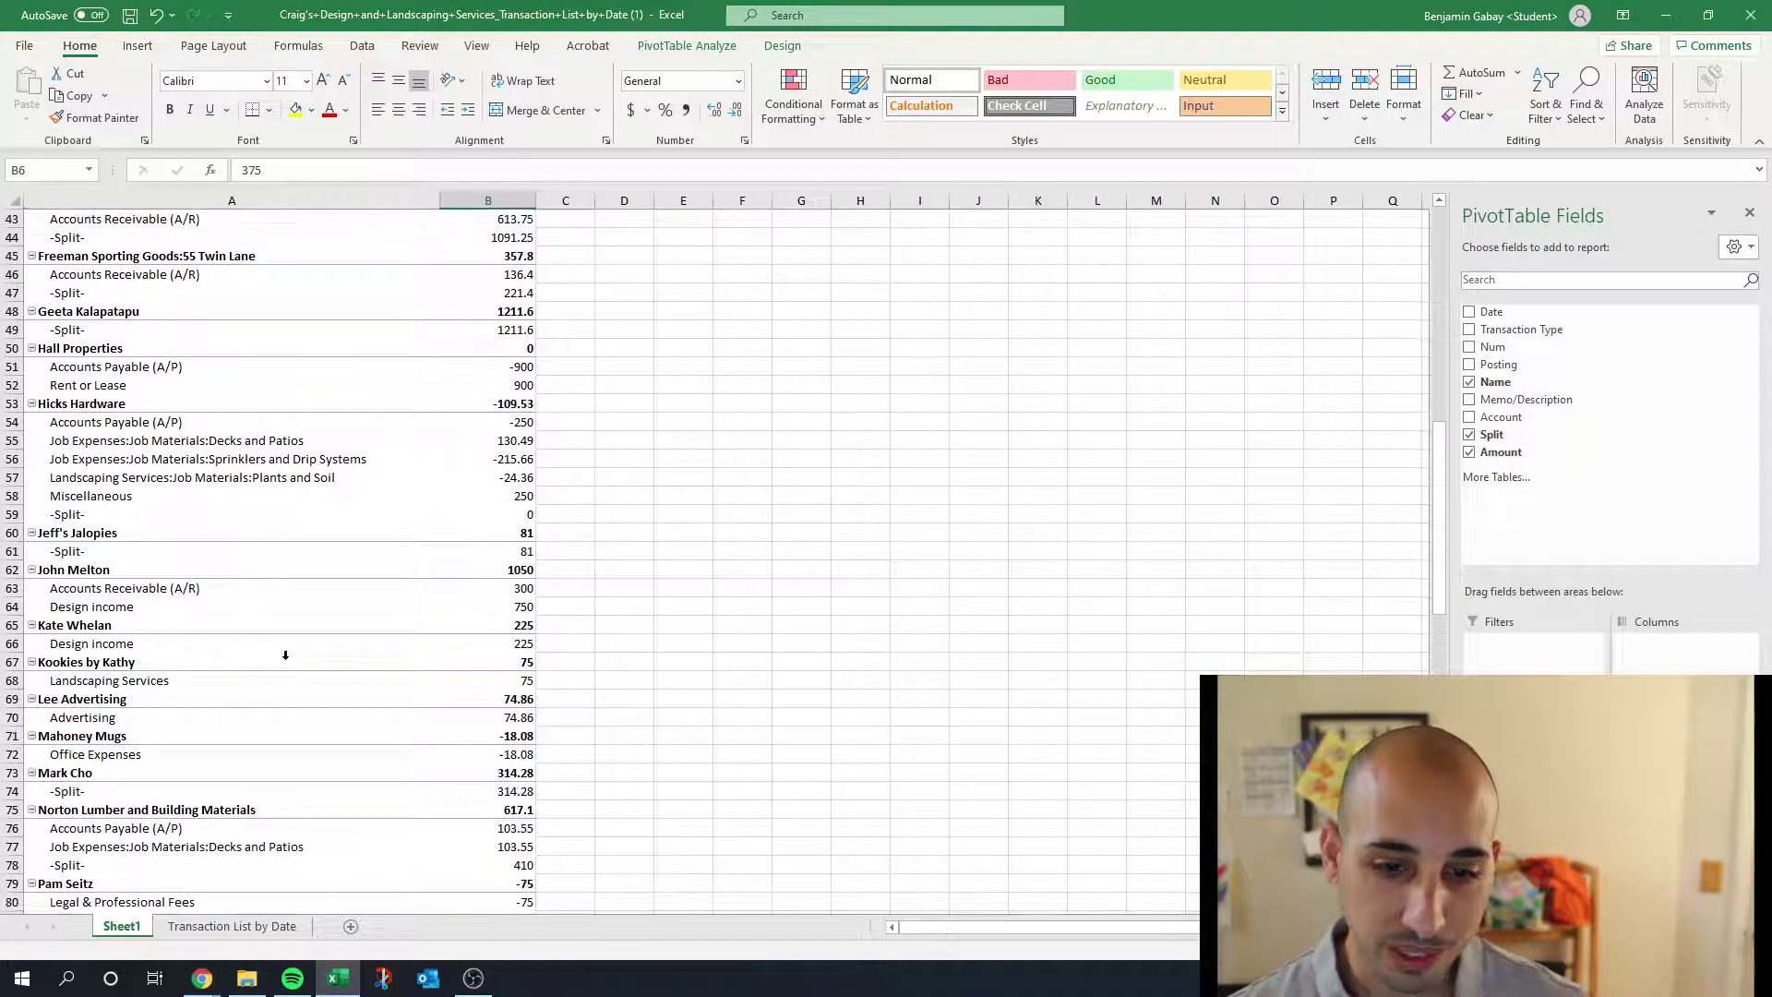
scroll(285, 654, "down", 1)
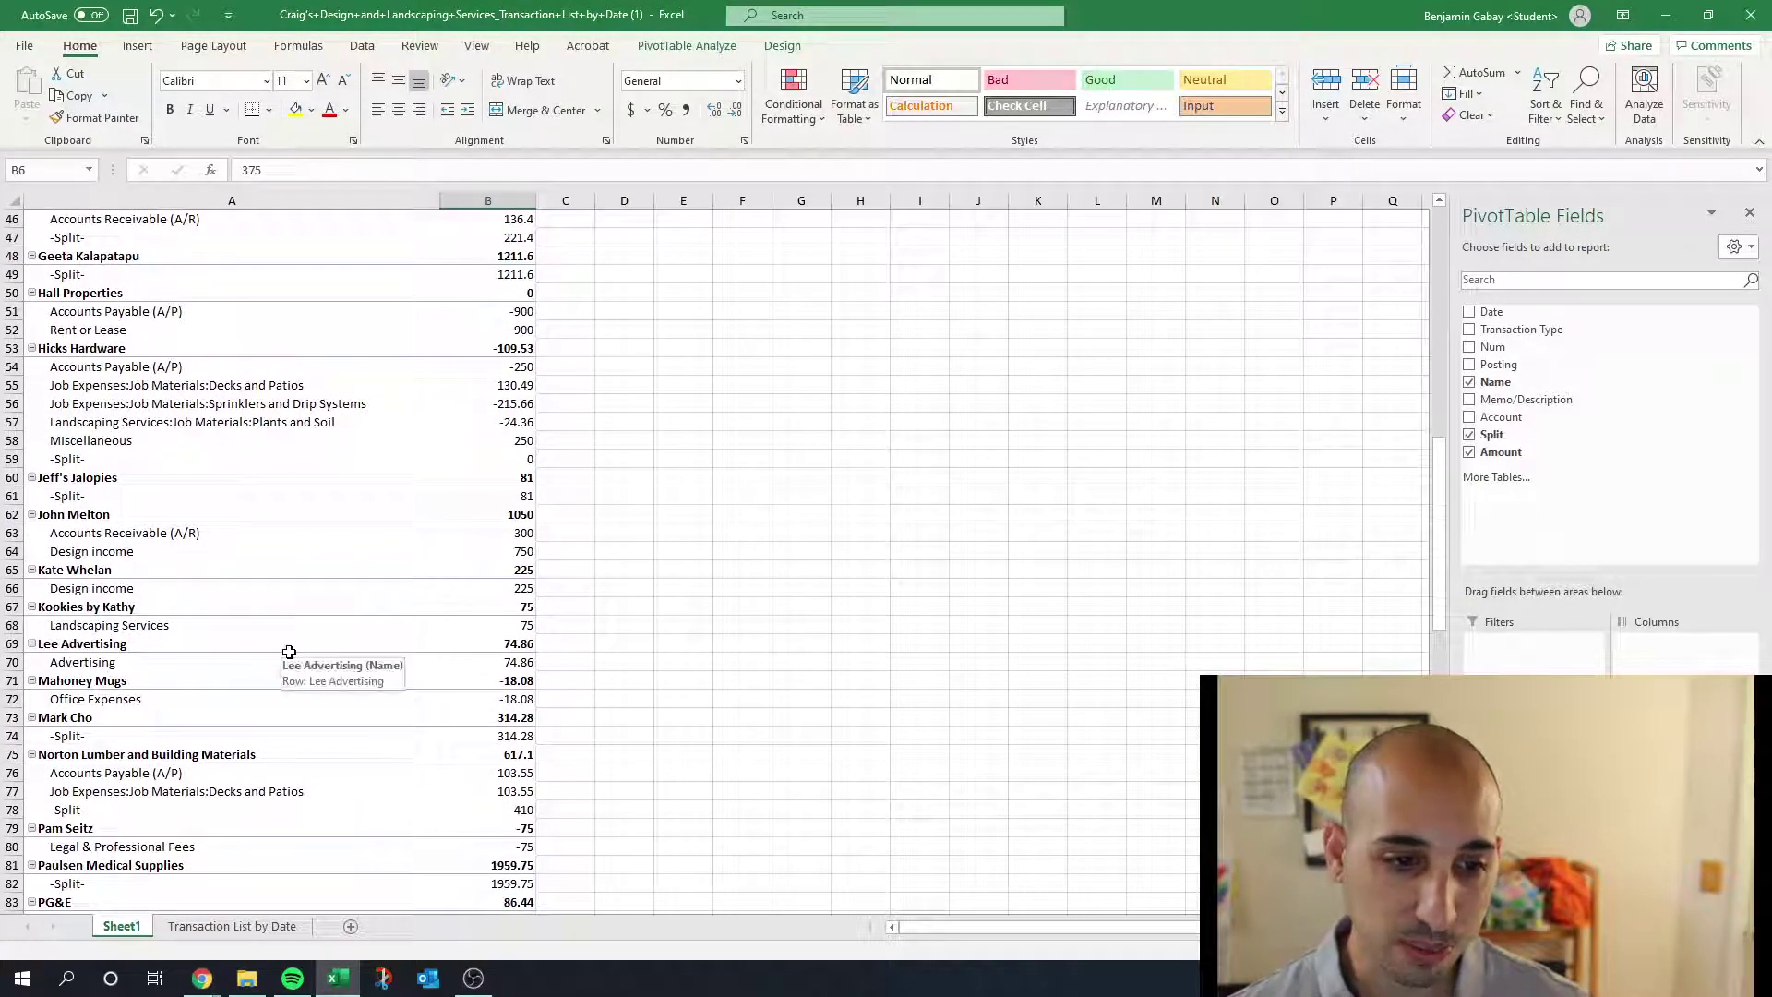
scroll(289, 652, "down", 3)
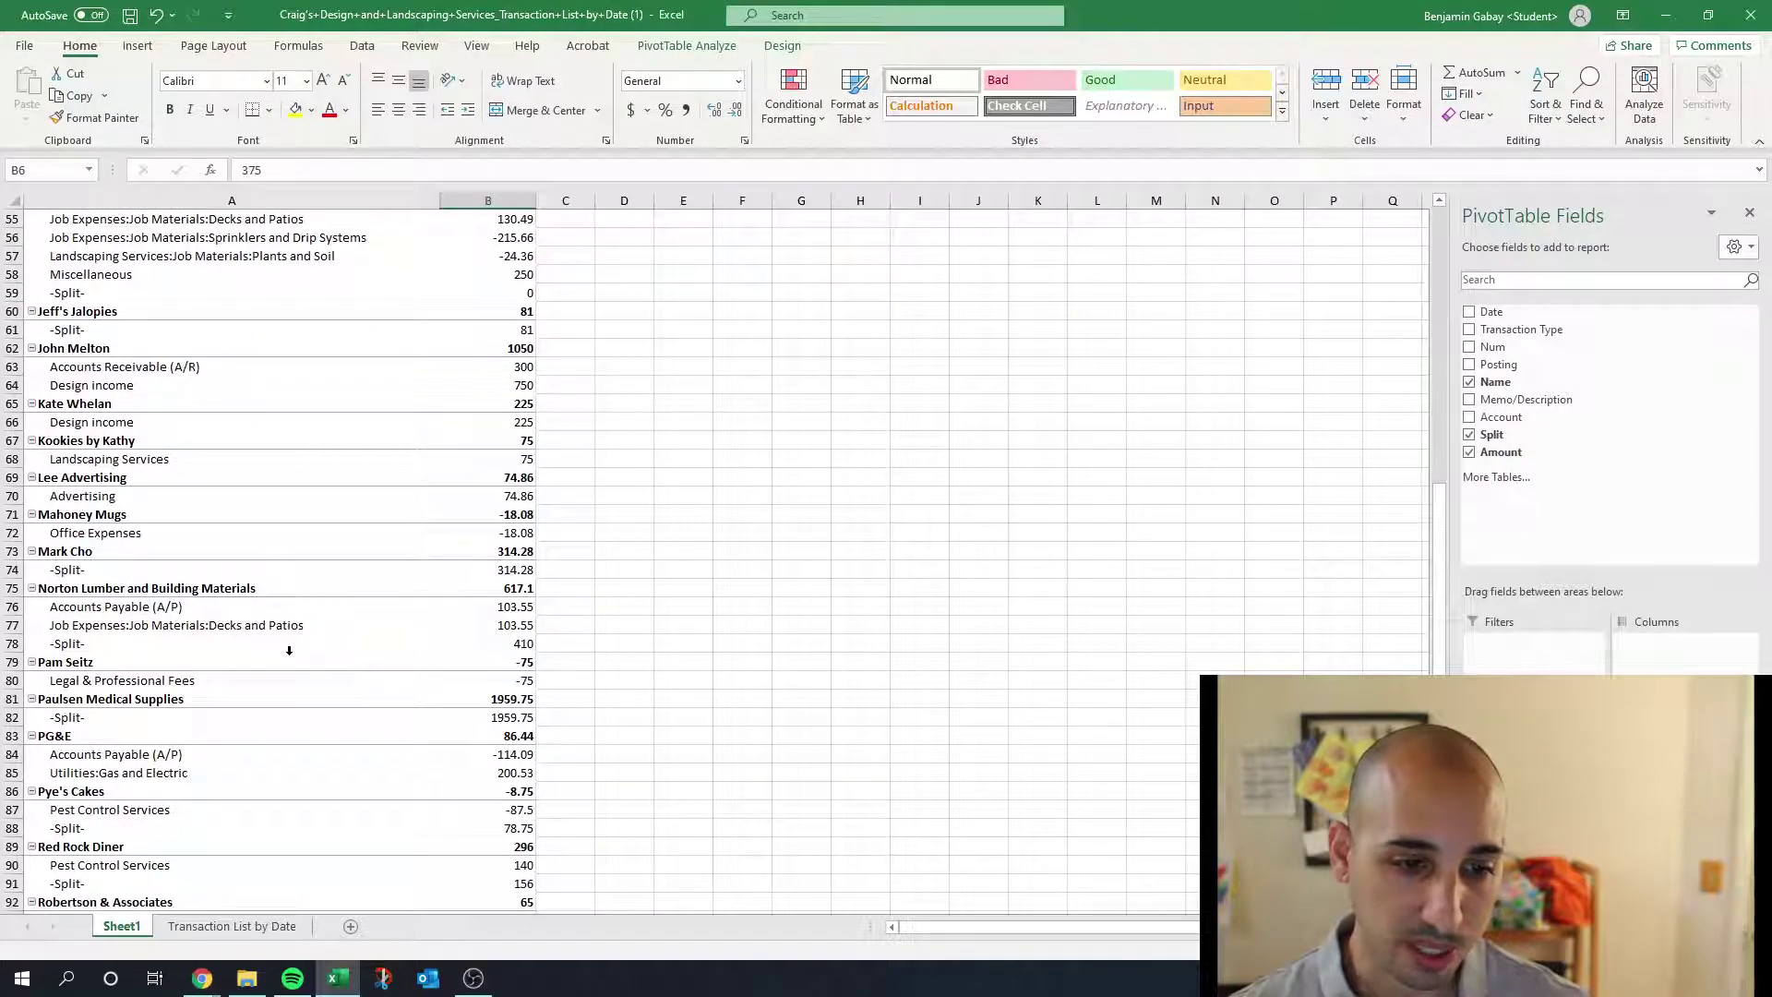
scroll(289, 652, "down", 4)
scroll(296, 653, "up", 1)
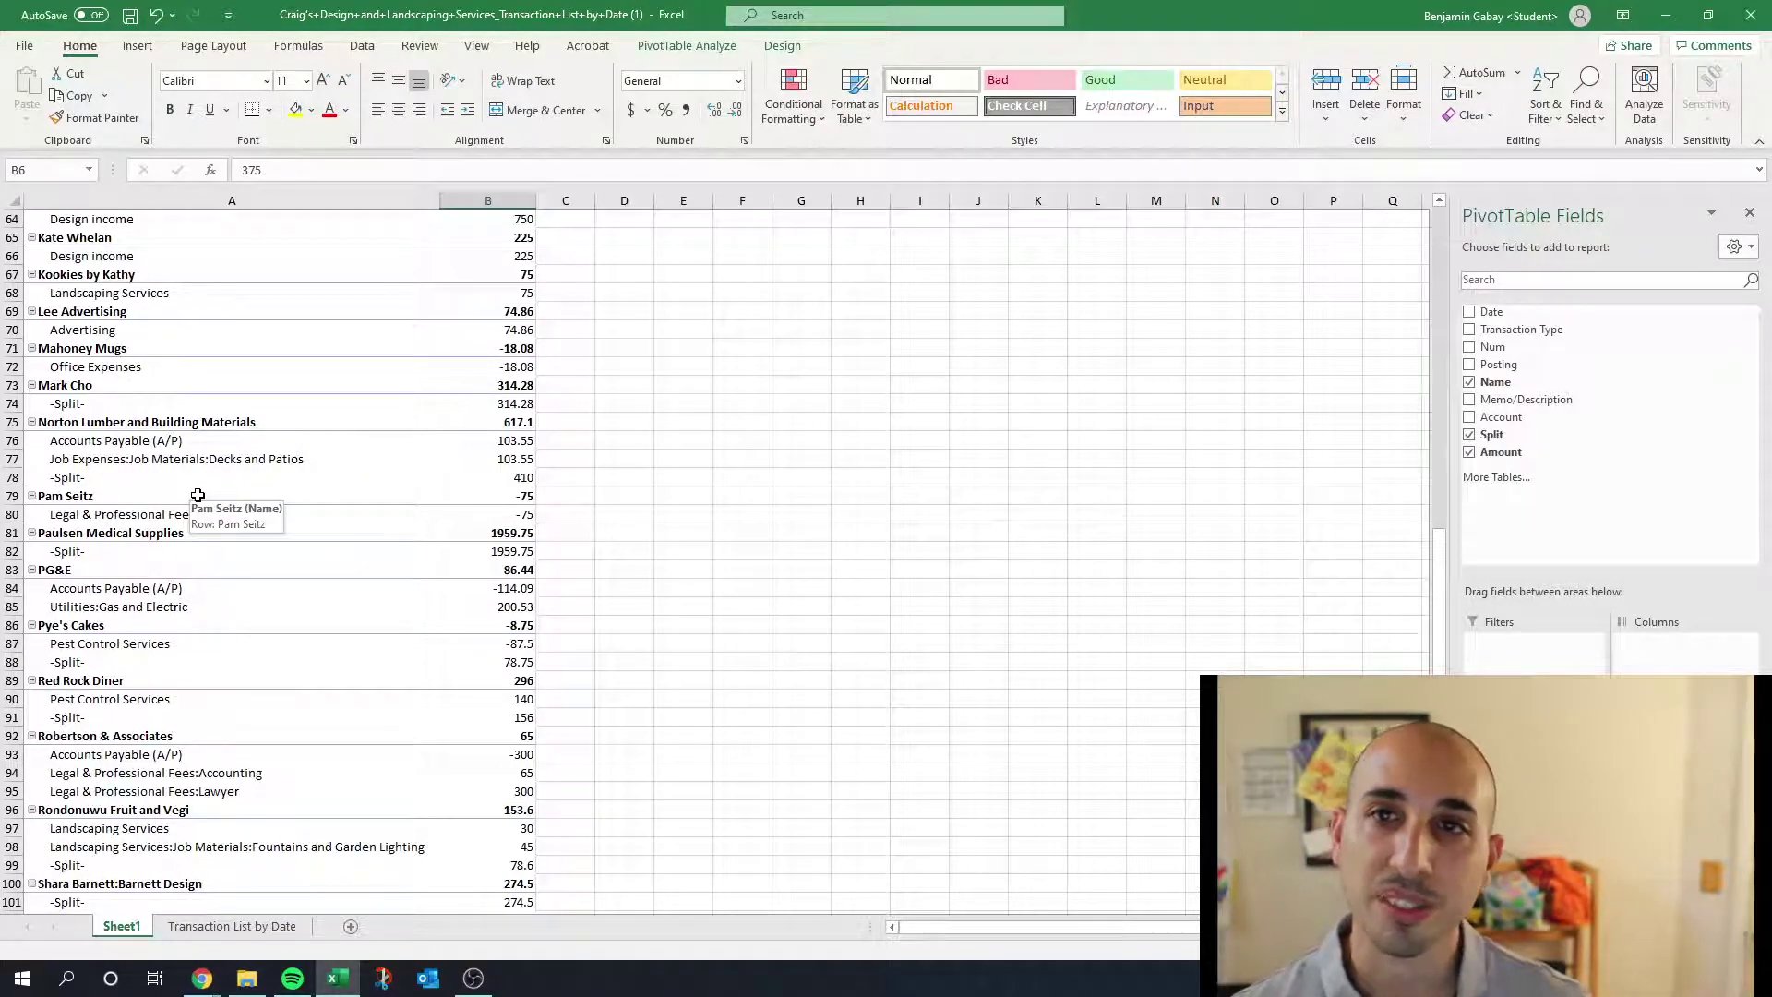
scroll(254, 558, "down", 2)
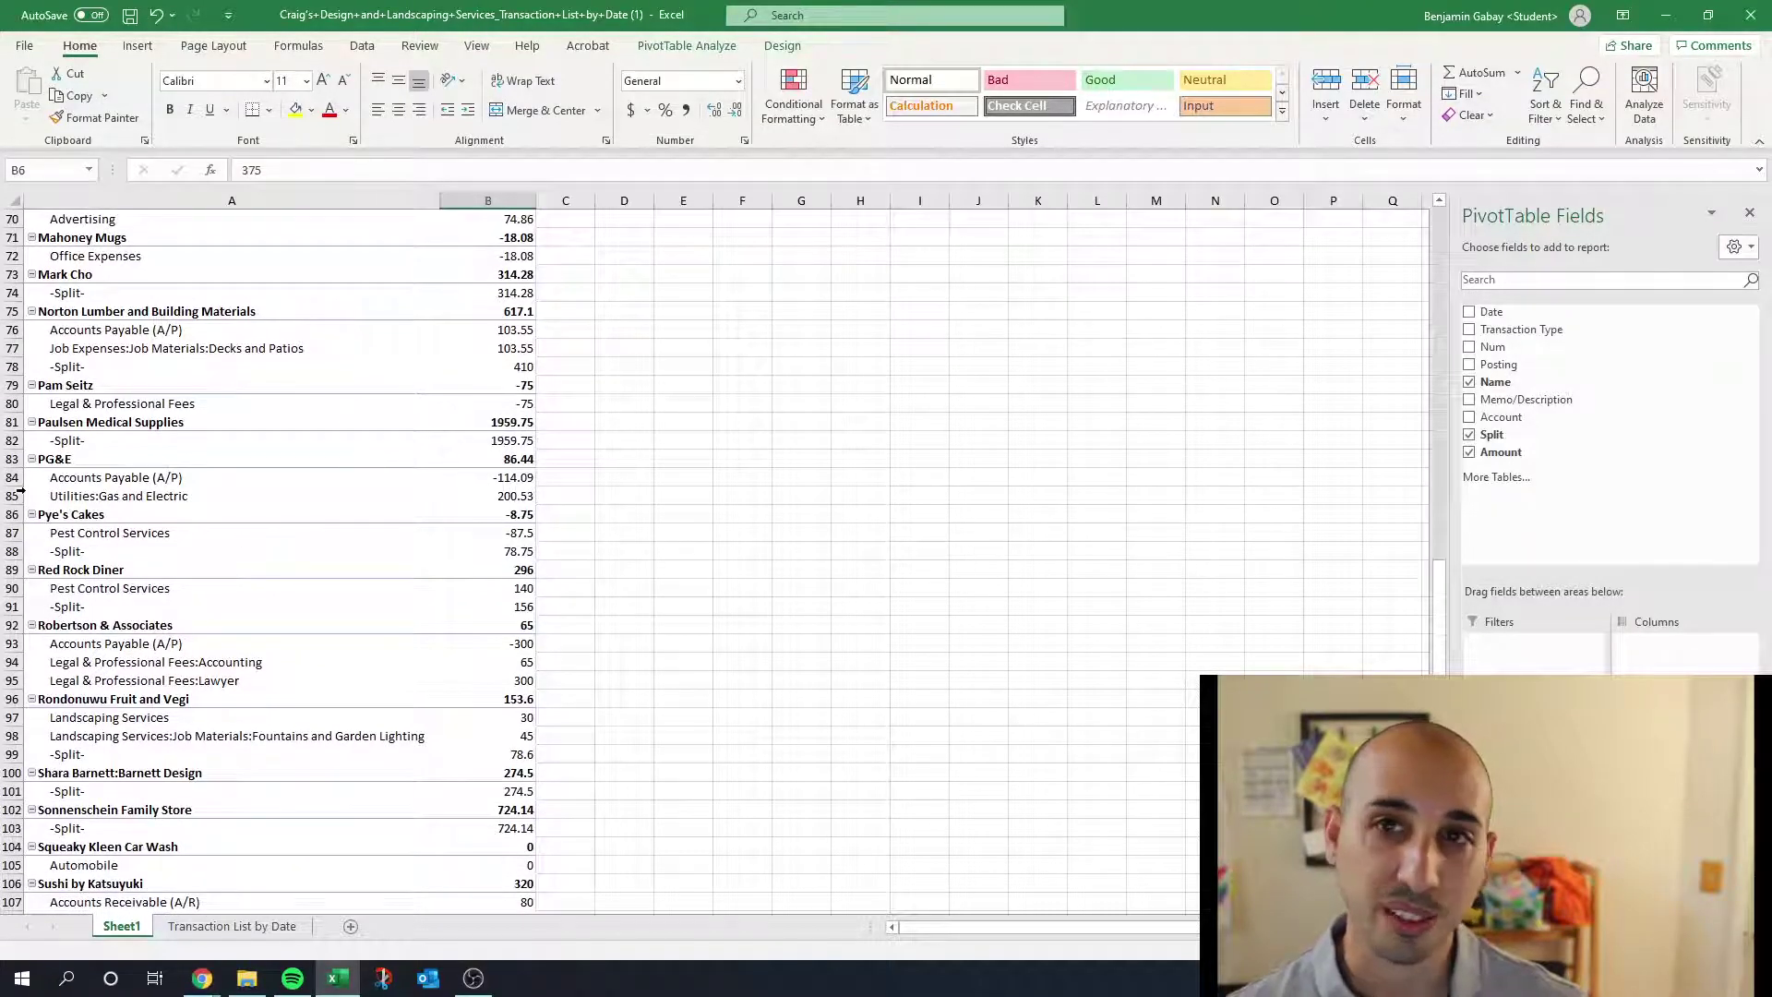
scroll(124, 507, "down", 6)
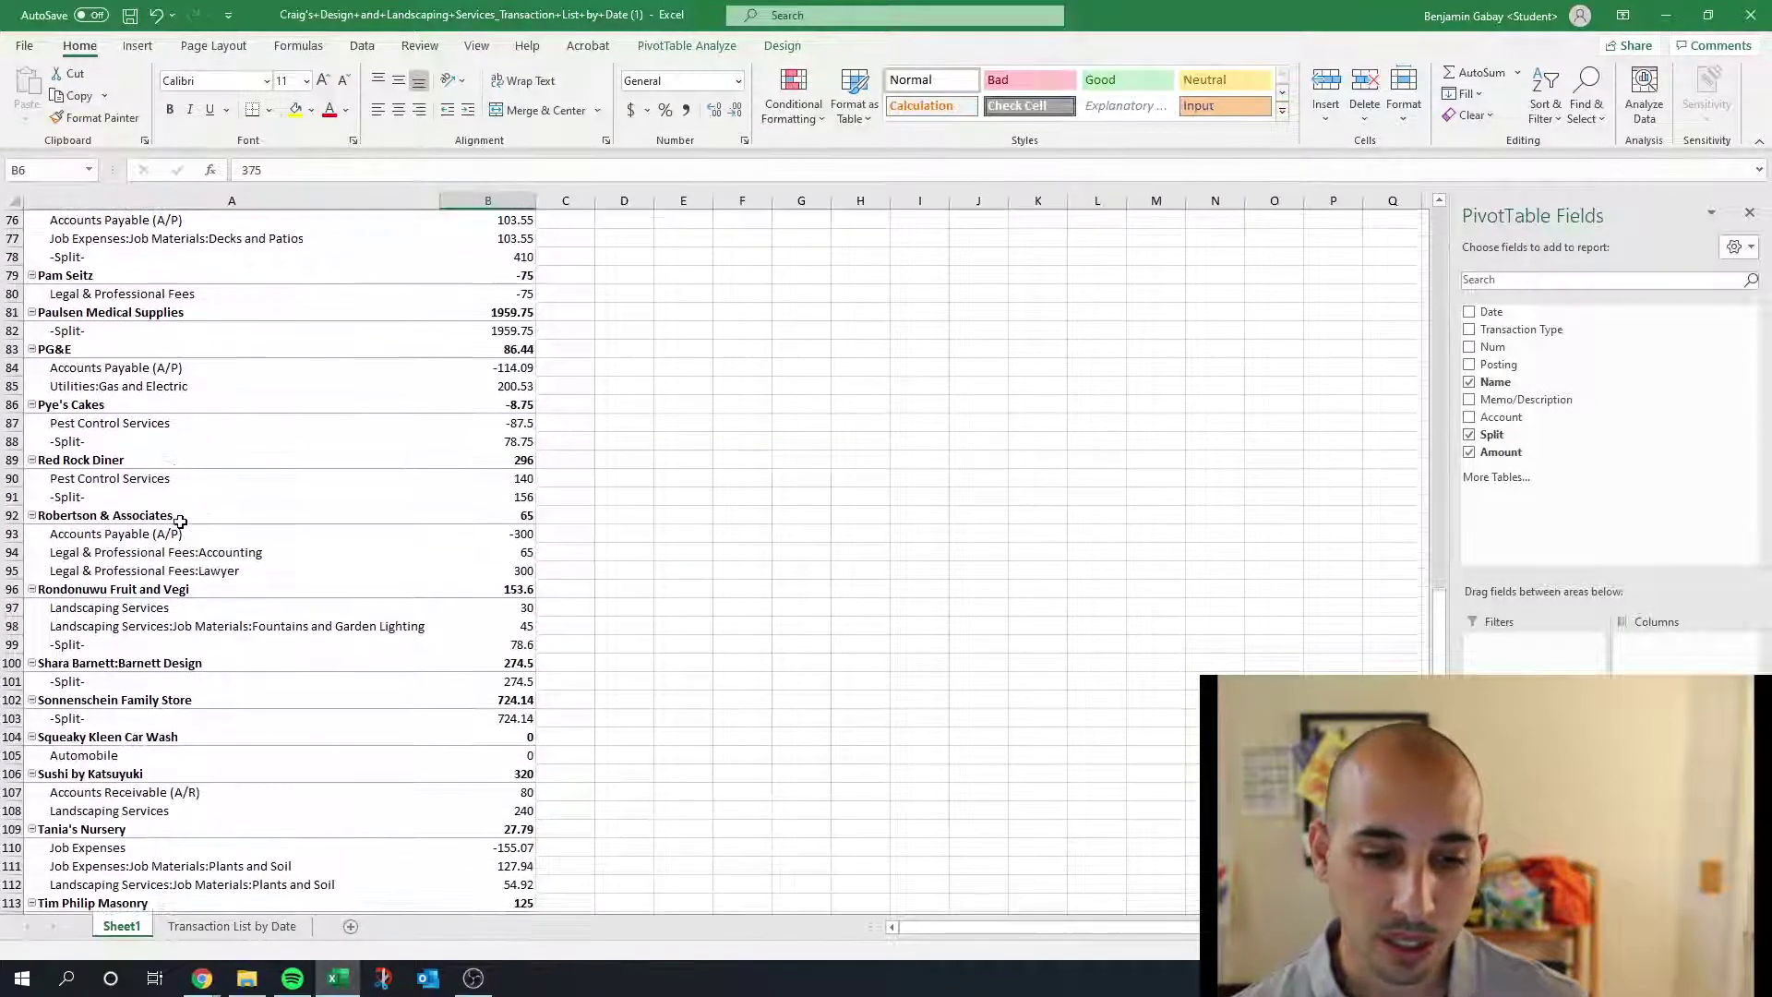
scroll(181, 532, "down", 6)
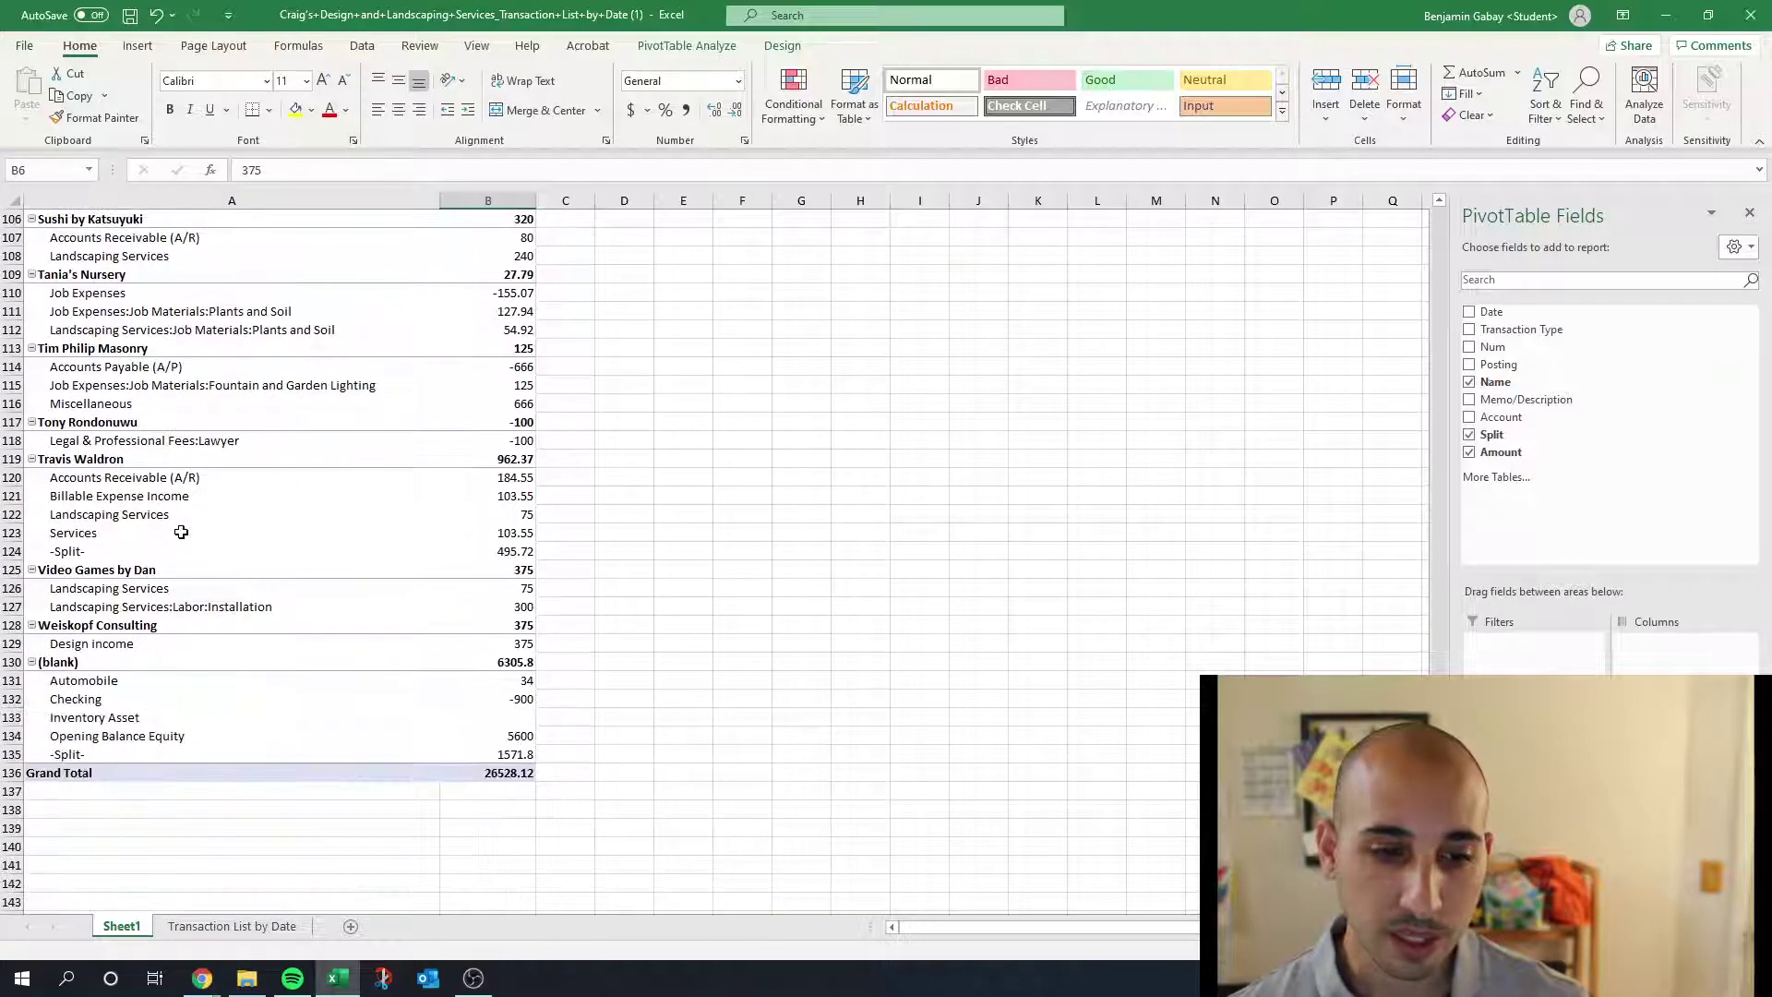
scroll(181, 533, "up", 18)
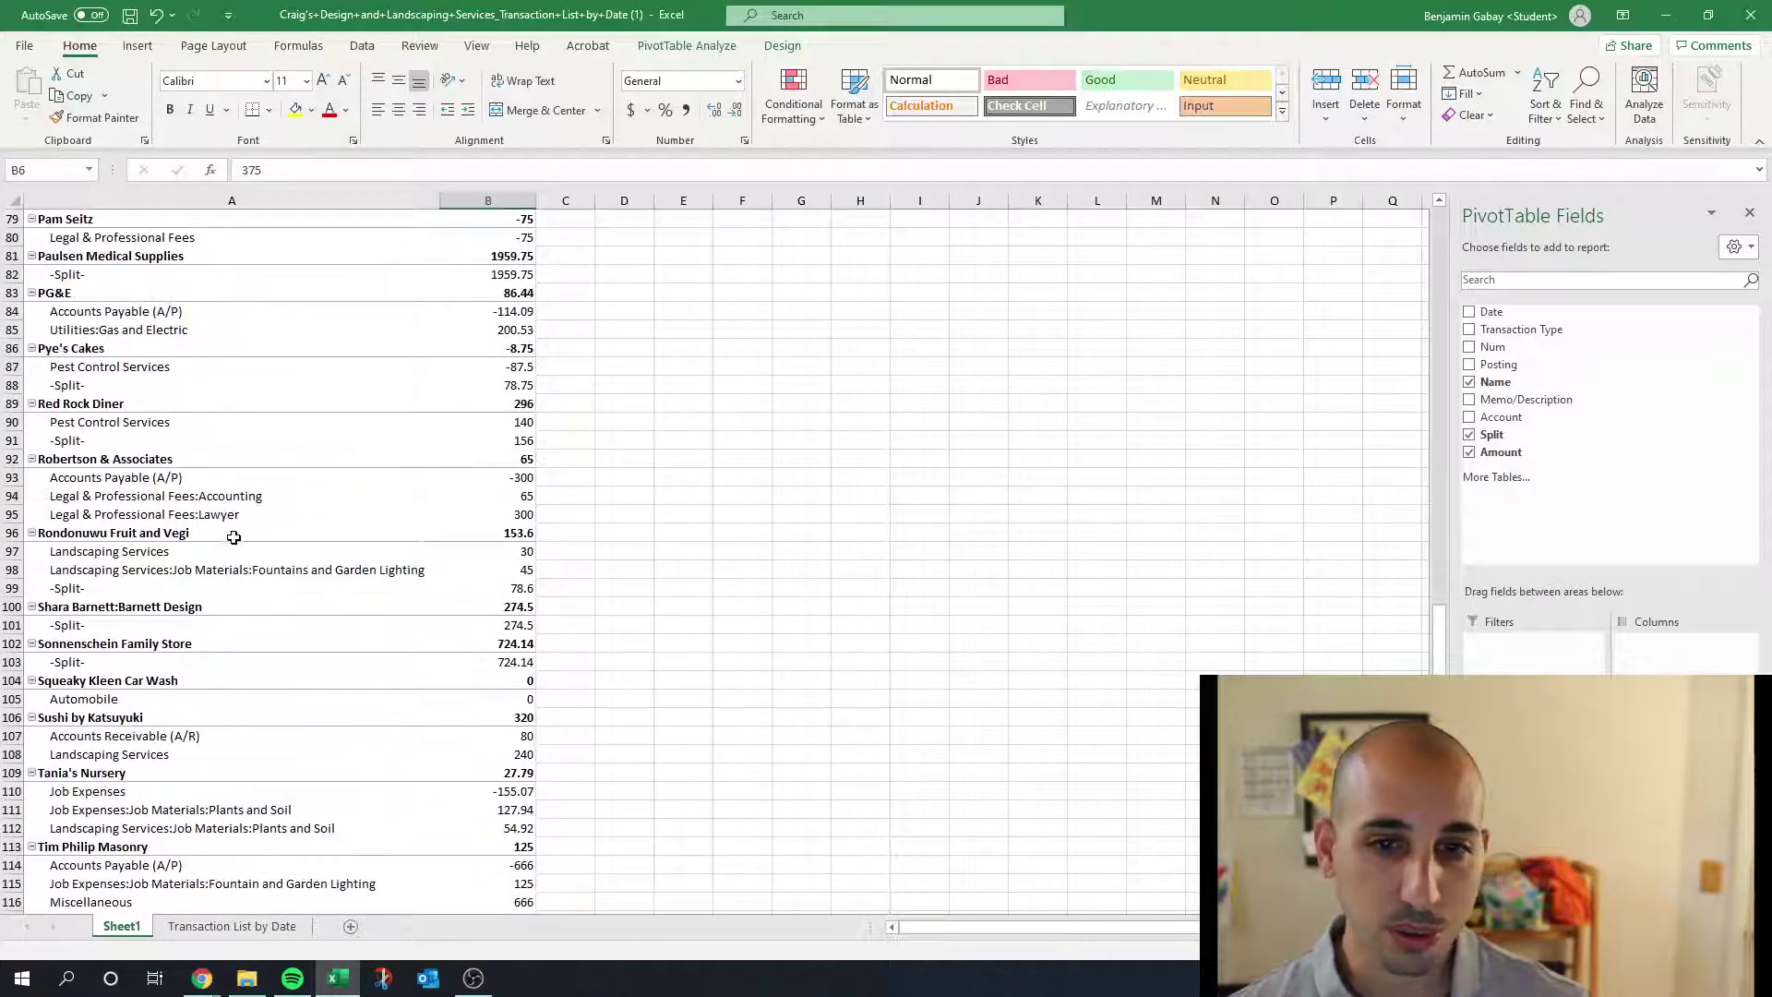
scroll(236, 538, "up", 17)
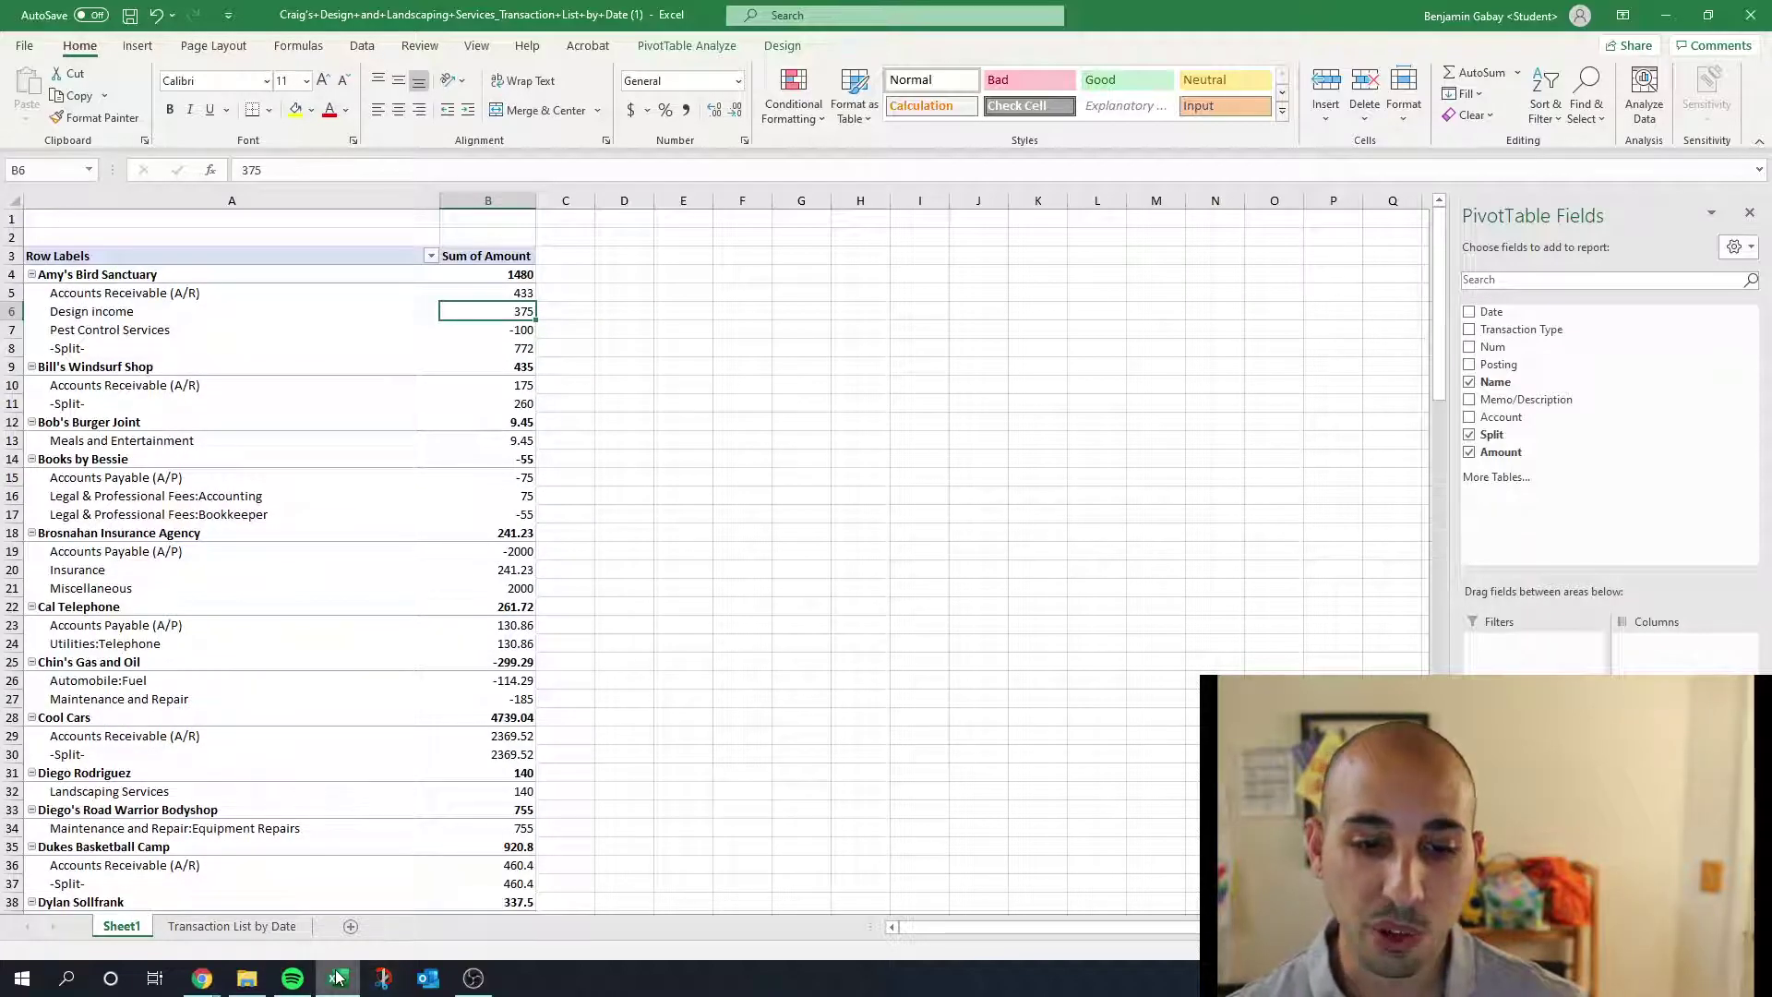
mouse_move(292, 977)
key("super+d")
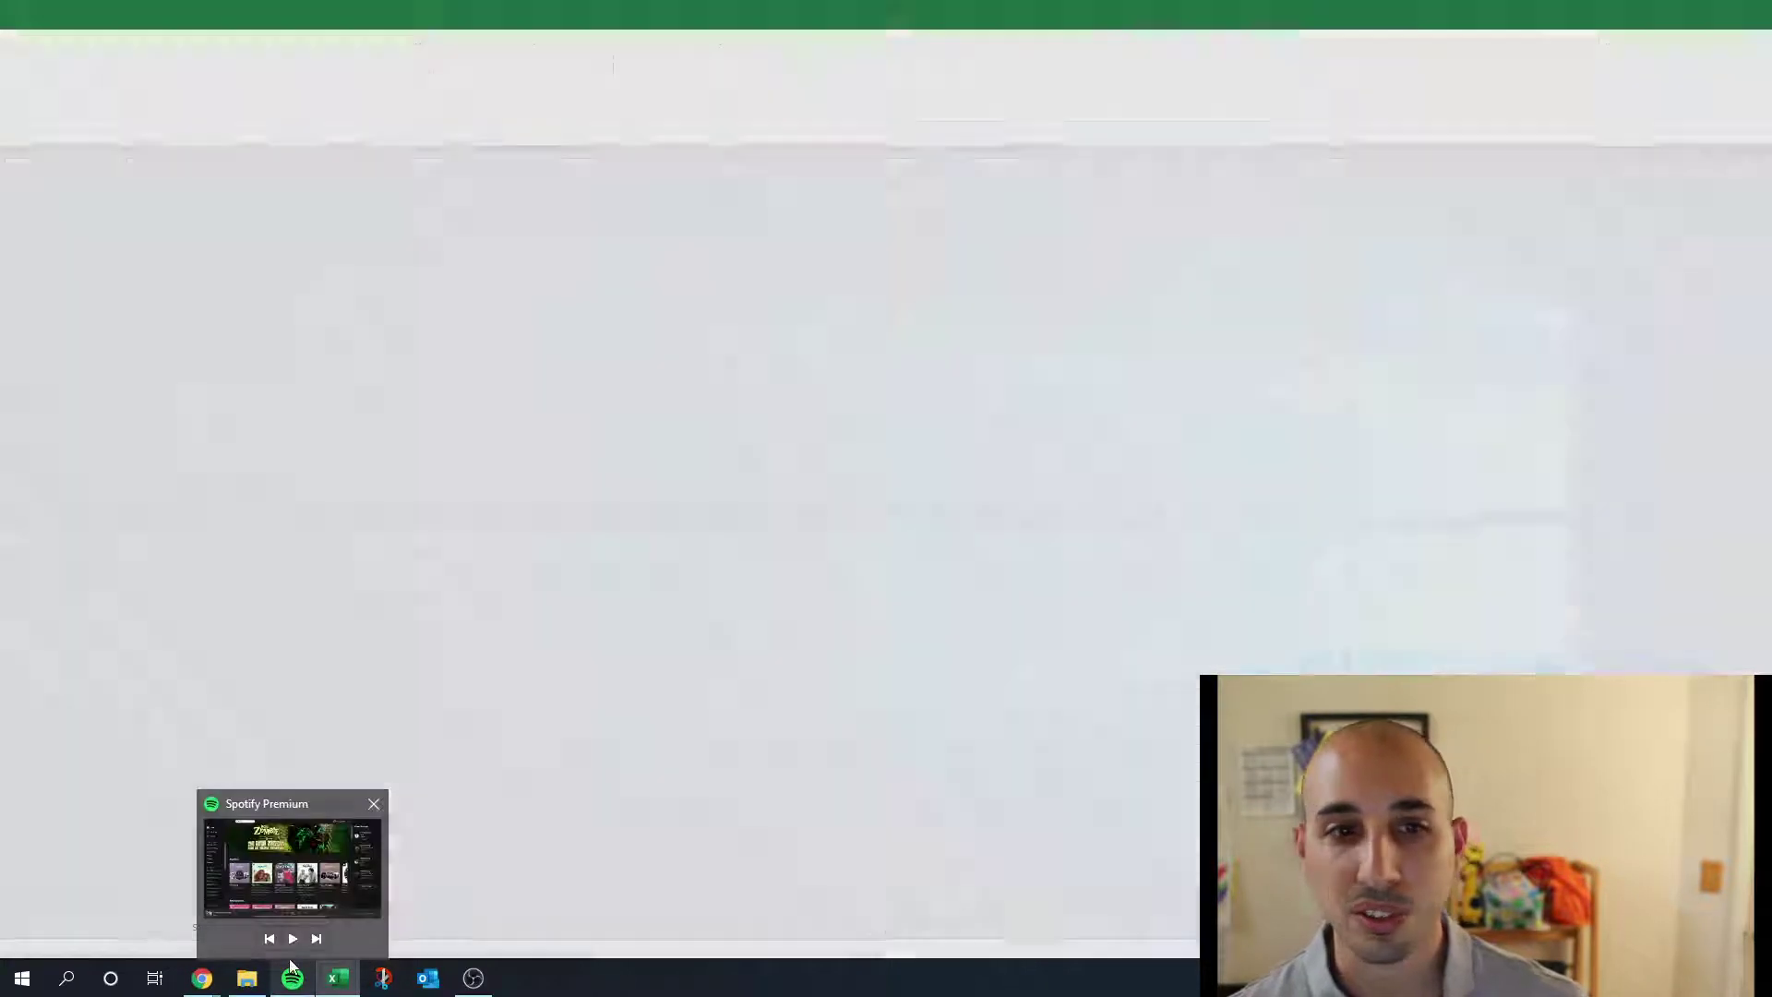
key("super+d")
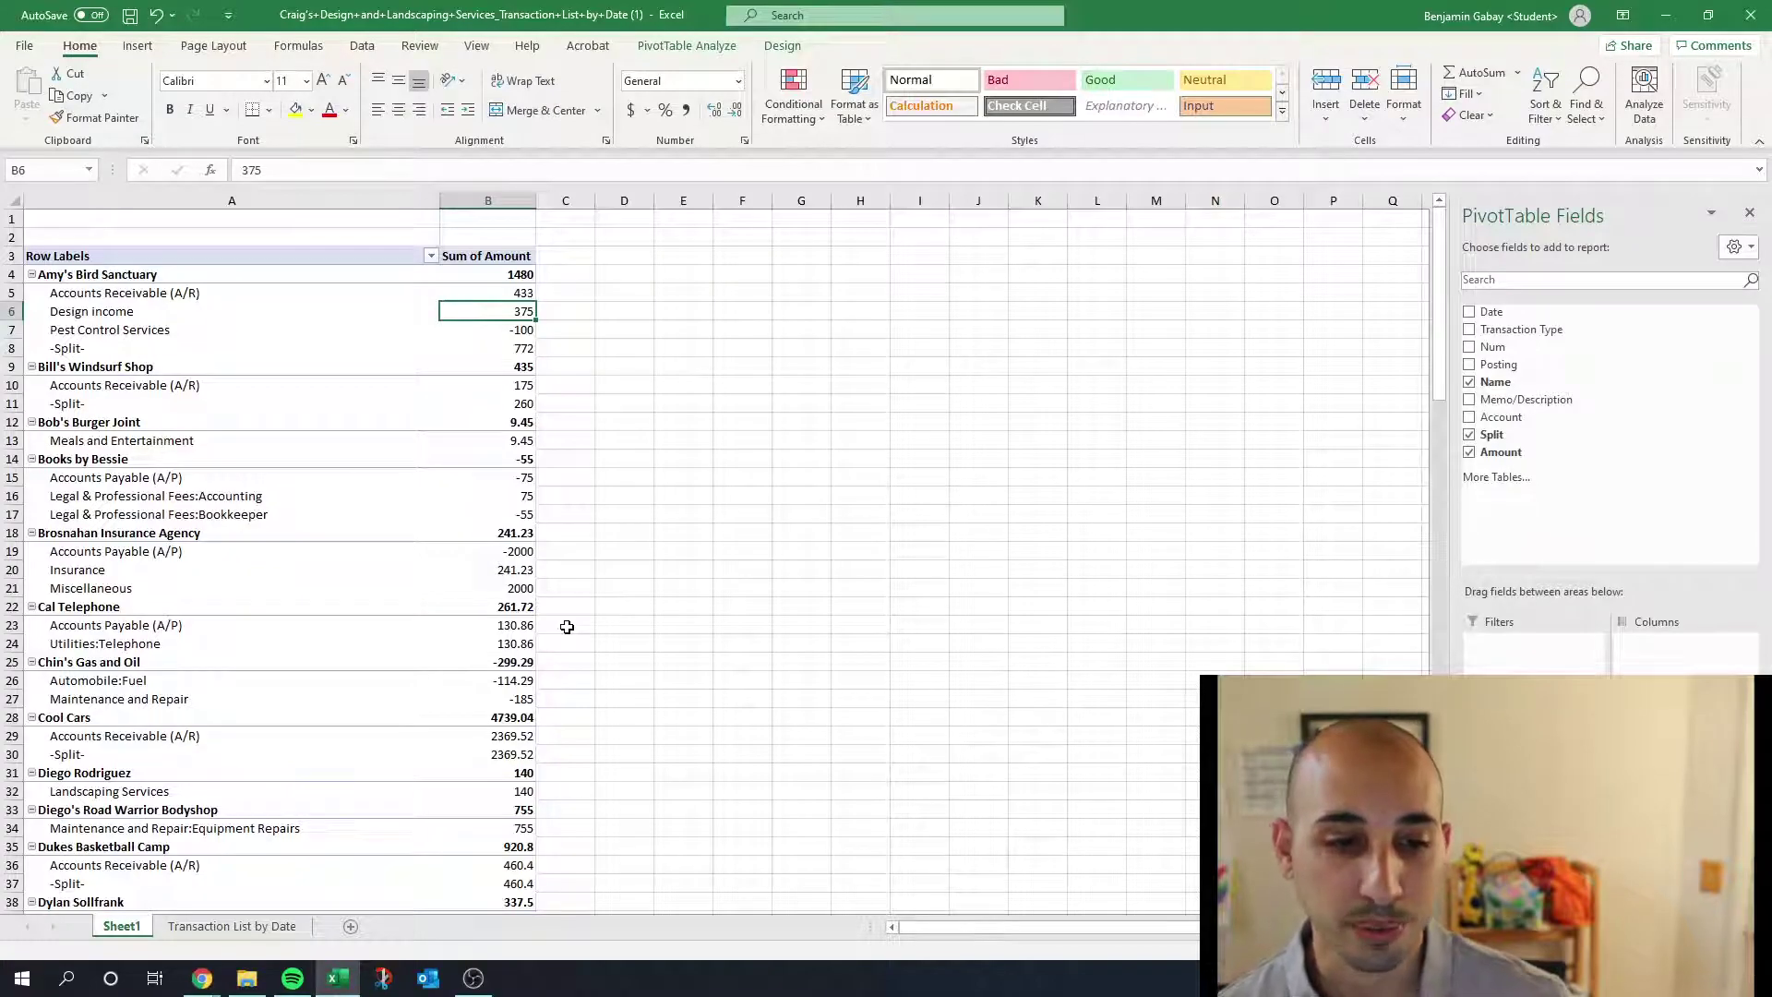
scroll(567, 627, "down", 1)
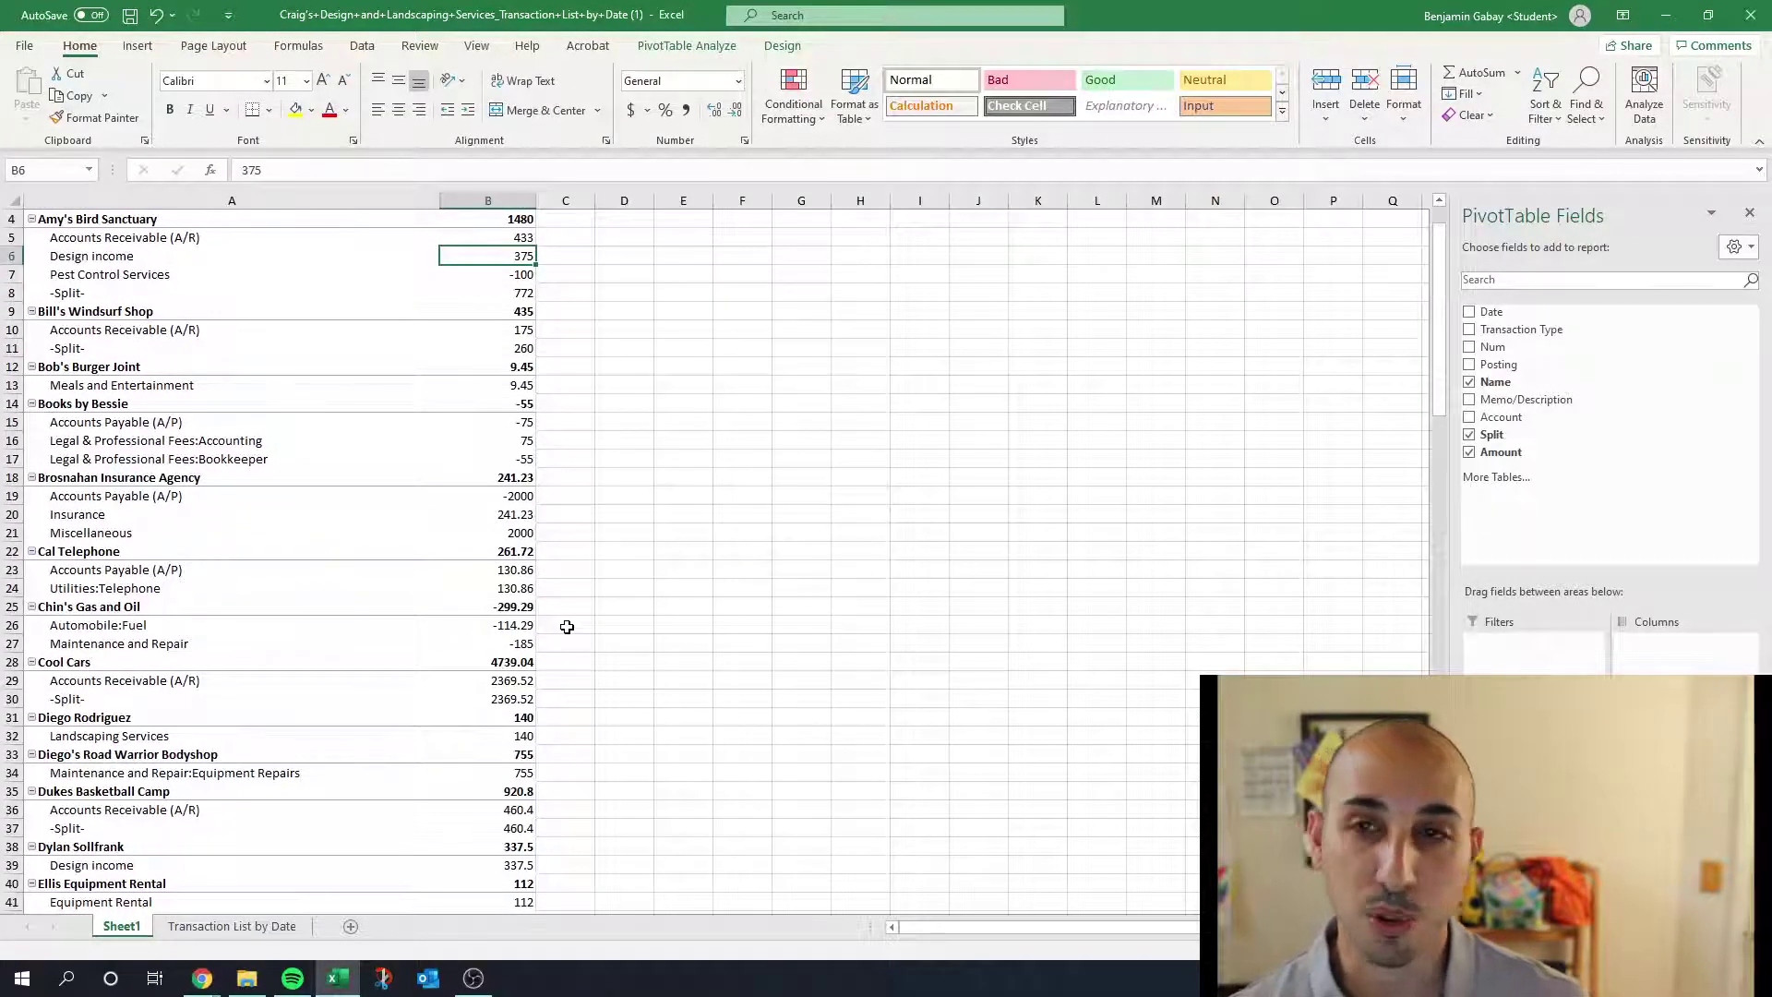
left_click(509, 661)
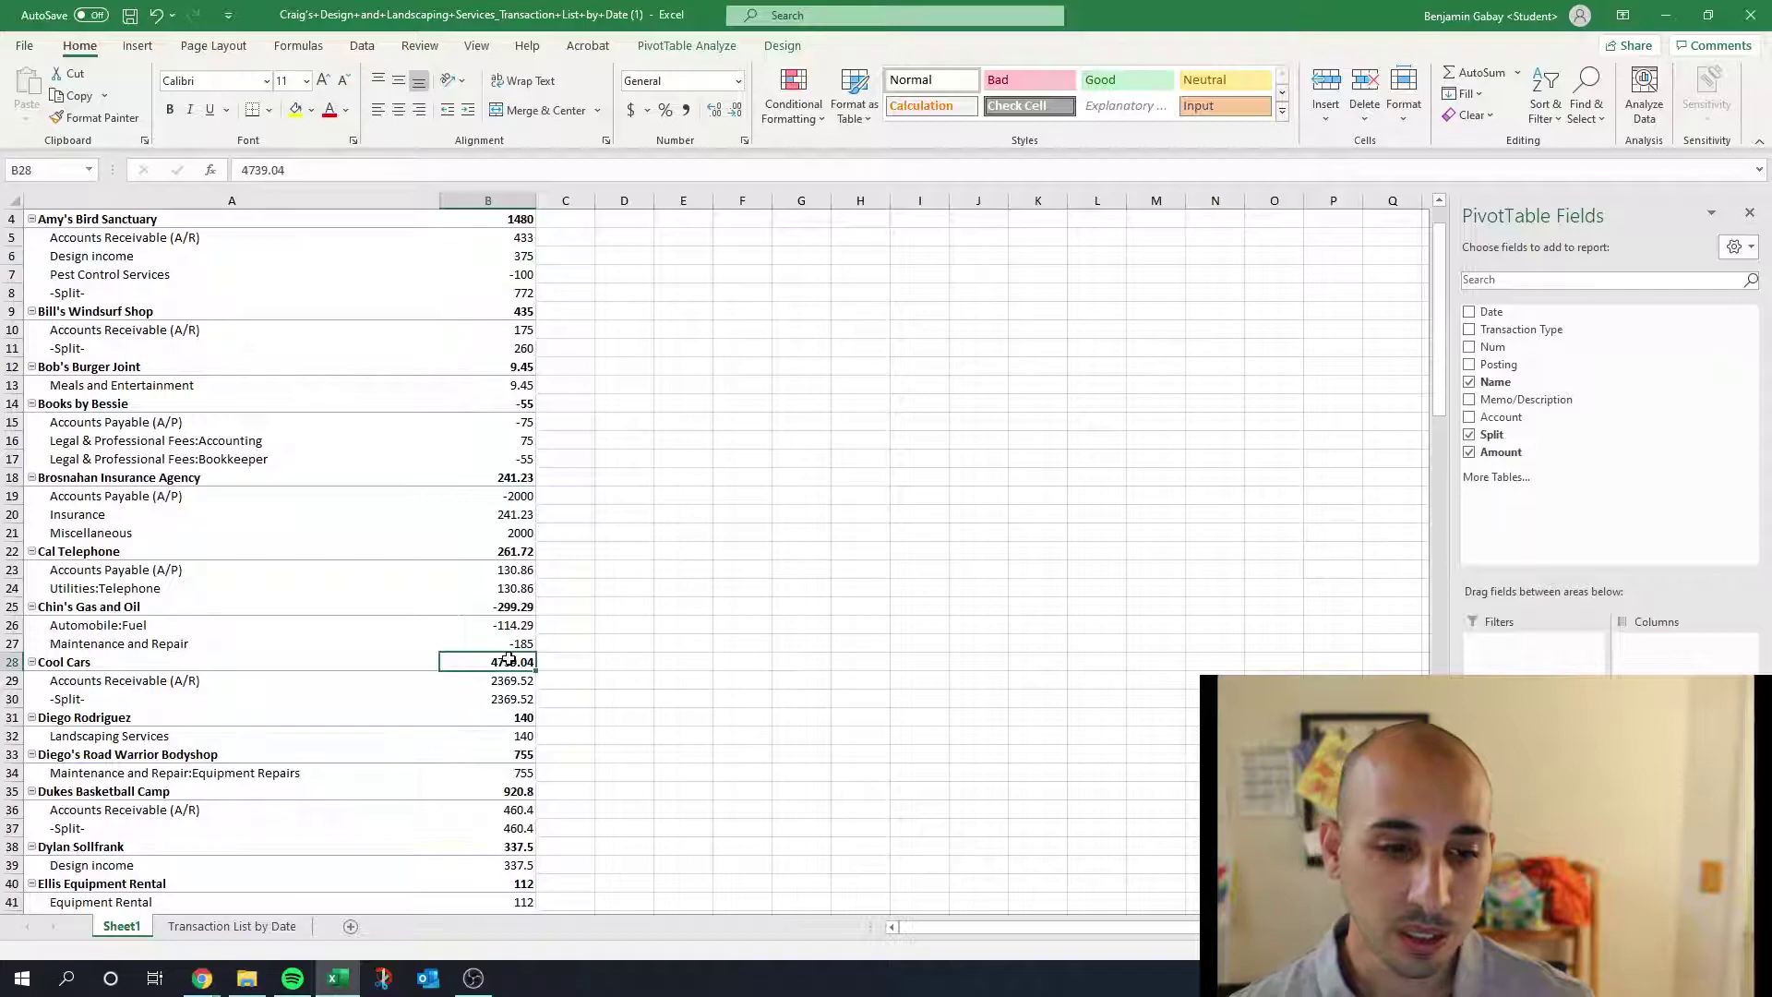
scroll(515, 671, "down", 7)
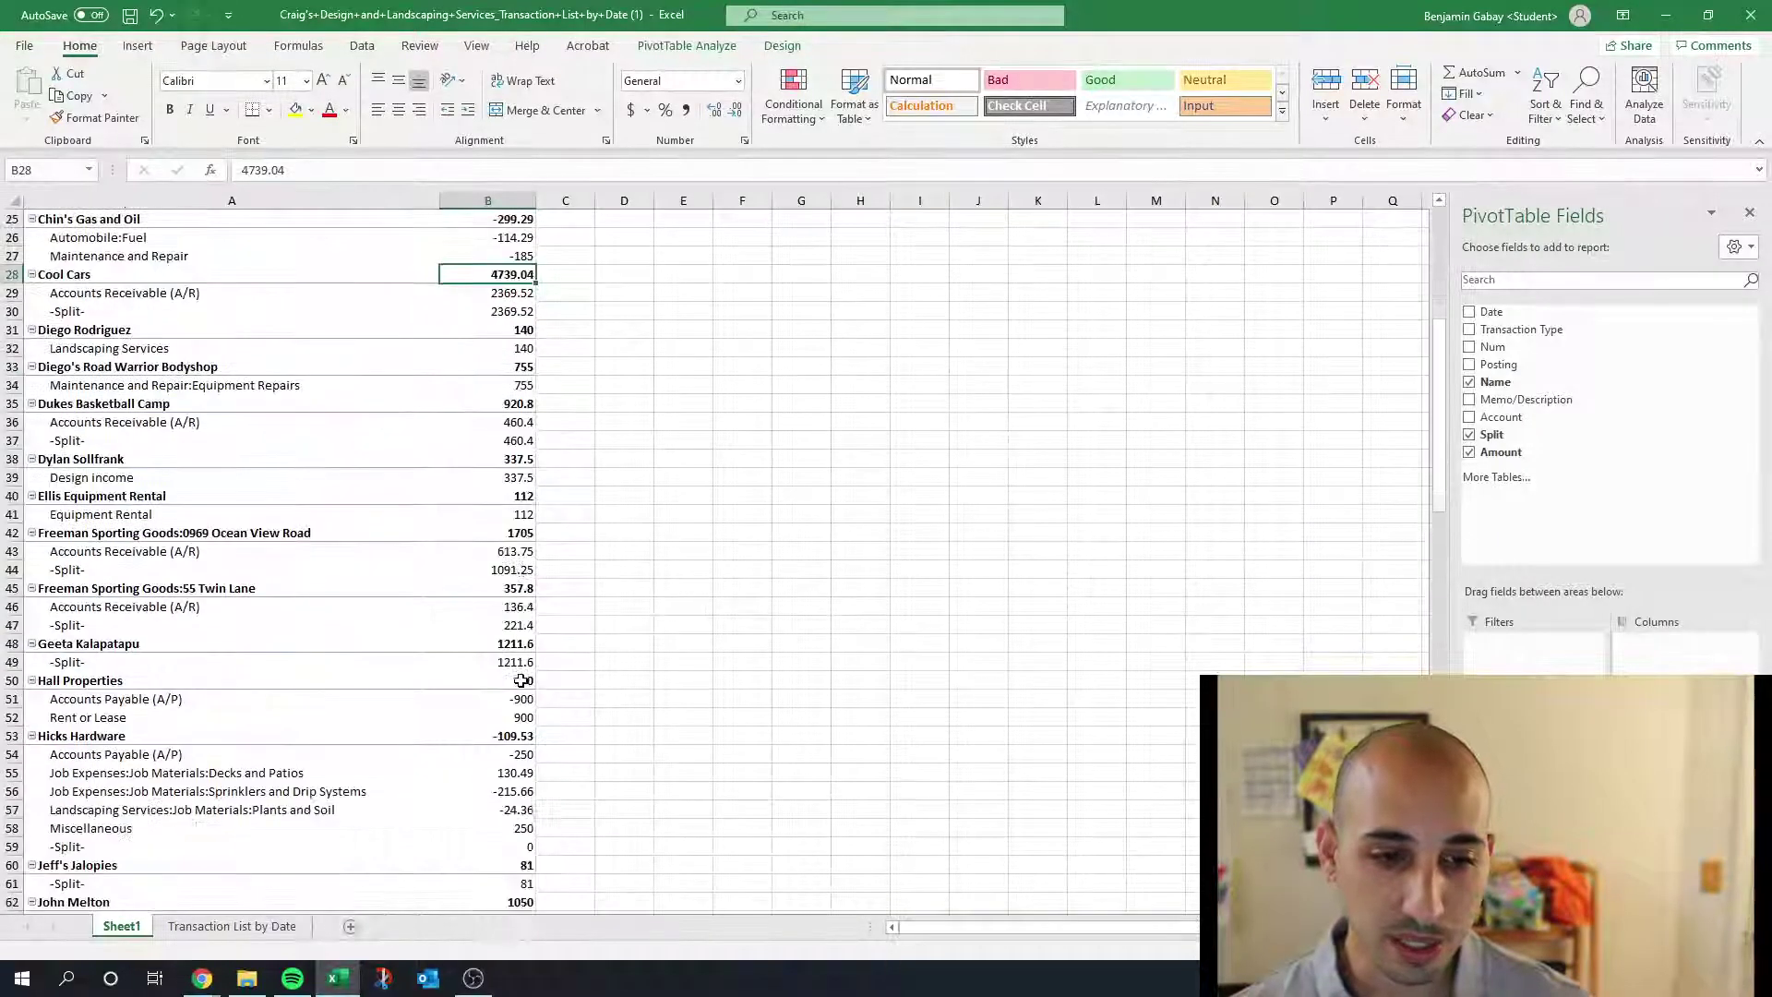